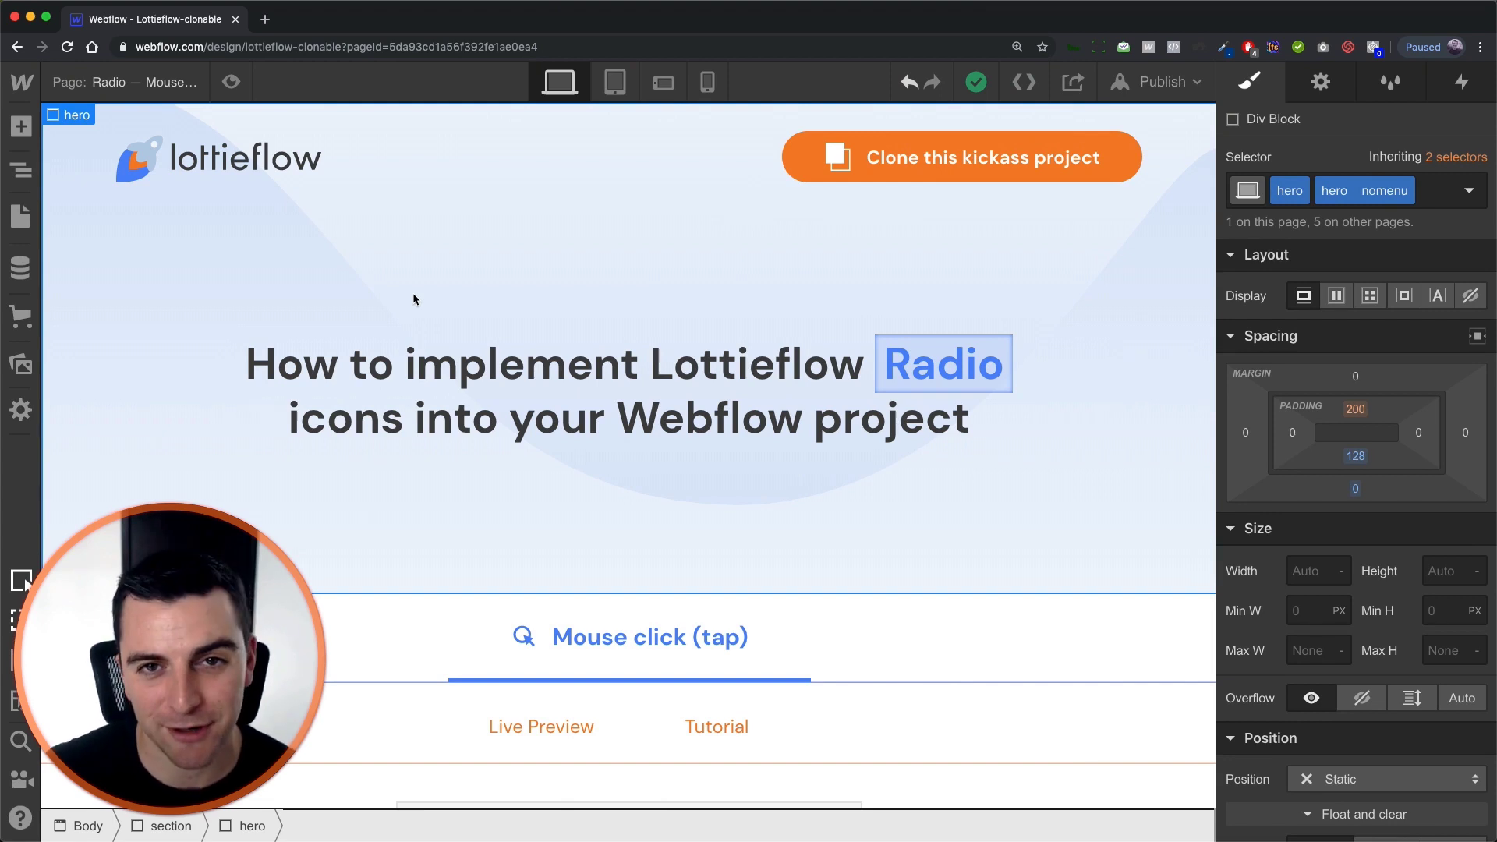
Step: Scroll to the Option 1–3 radios and select the instruction bar, Option 1's label, and the options row
scroll(227, 184, "down", 10)
left_click(318, 225)
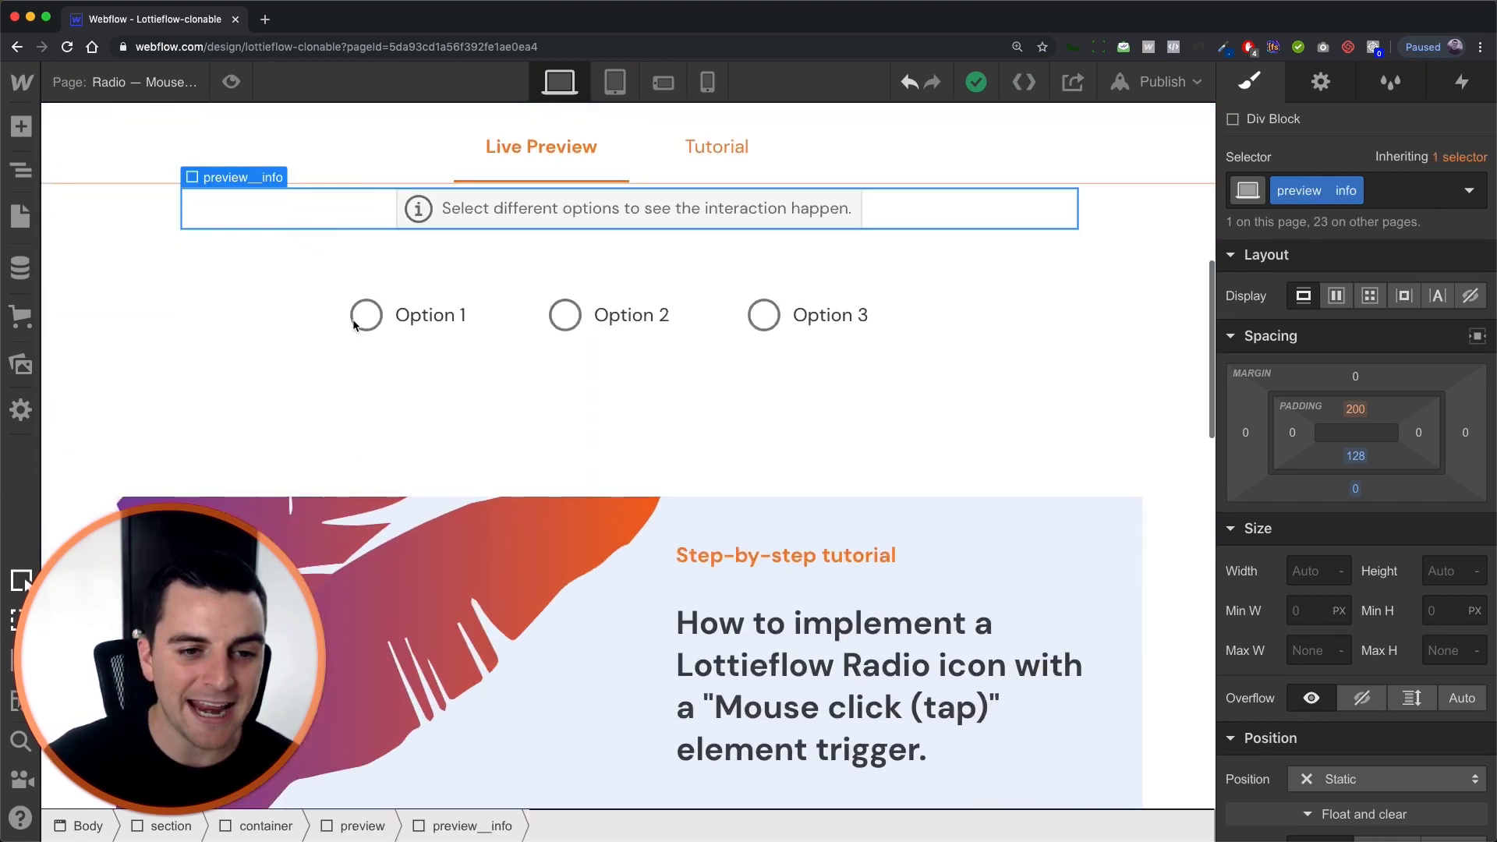
left_click(364, 301)
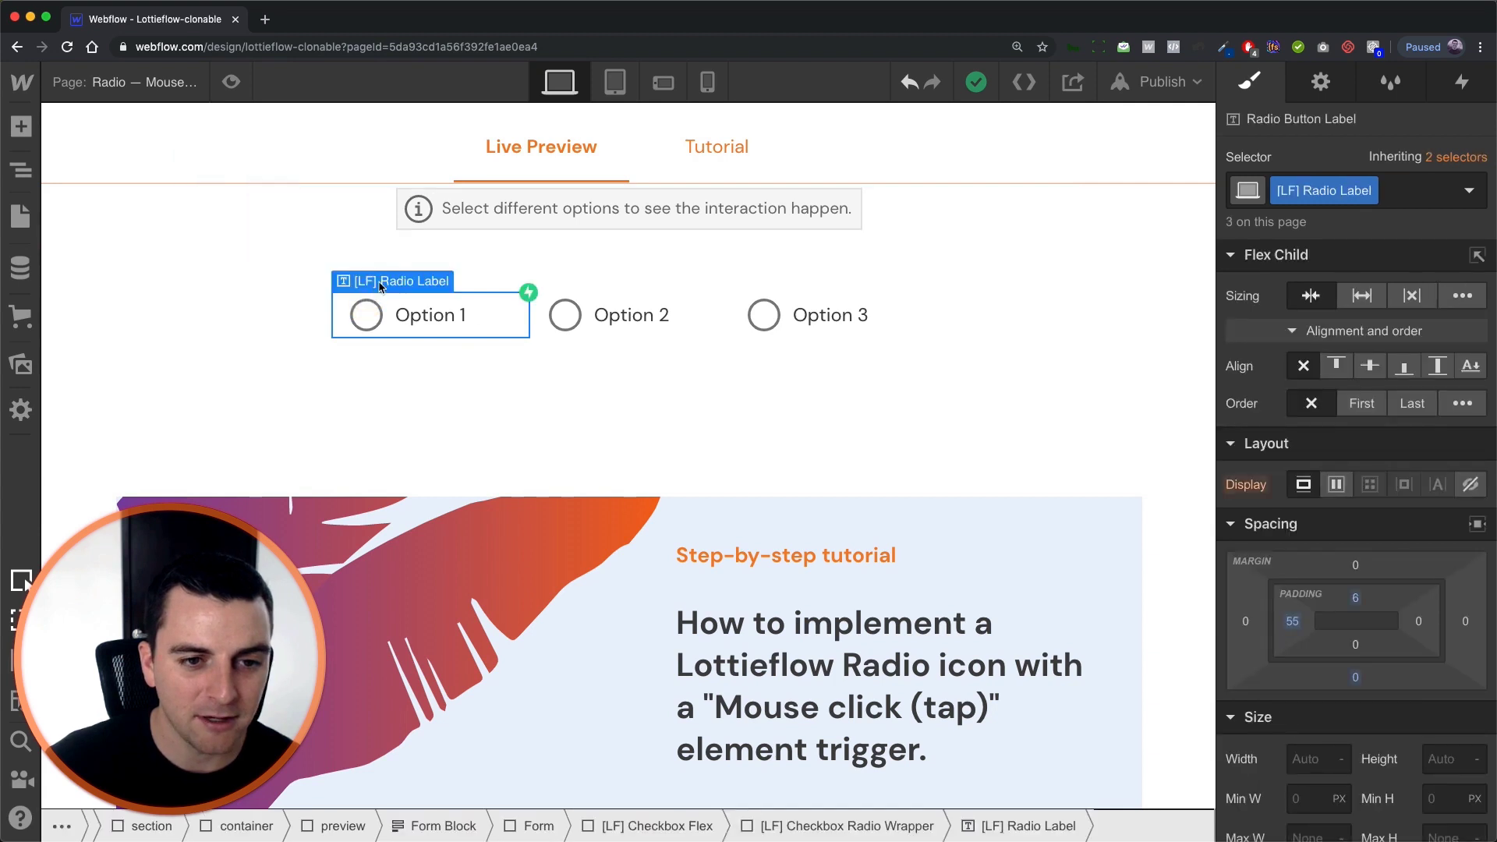
left_click(384, 238)
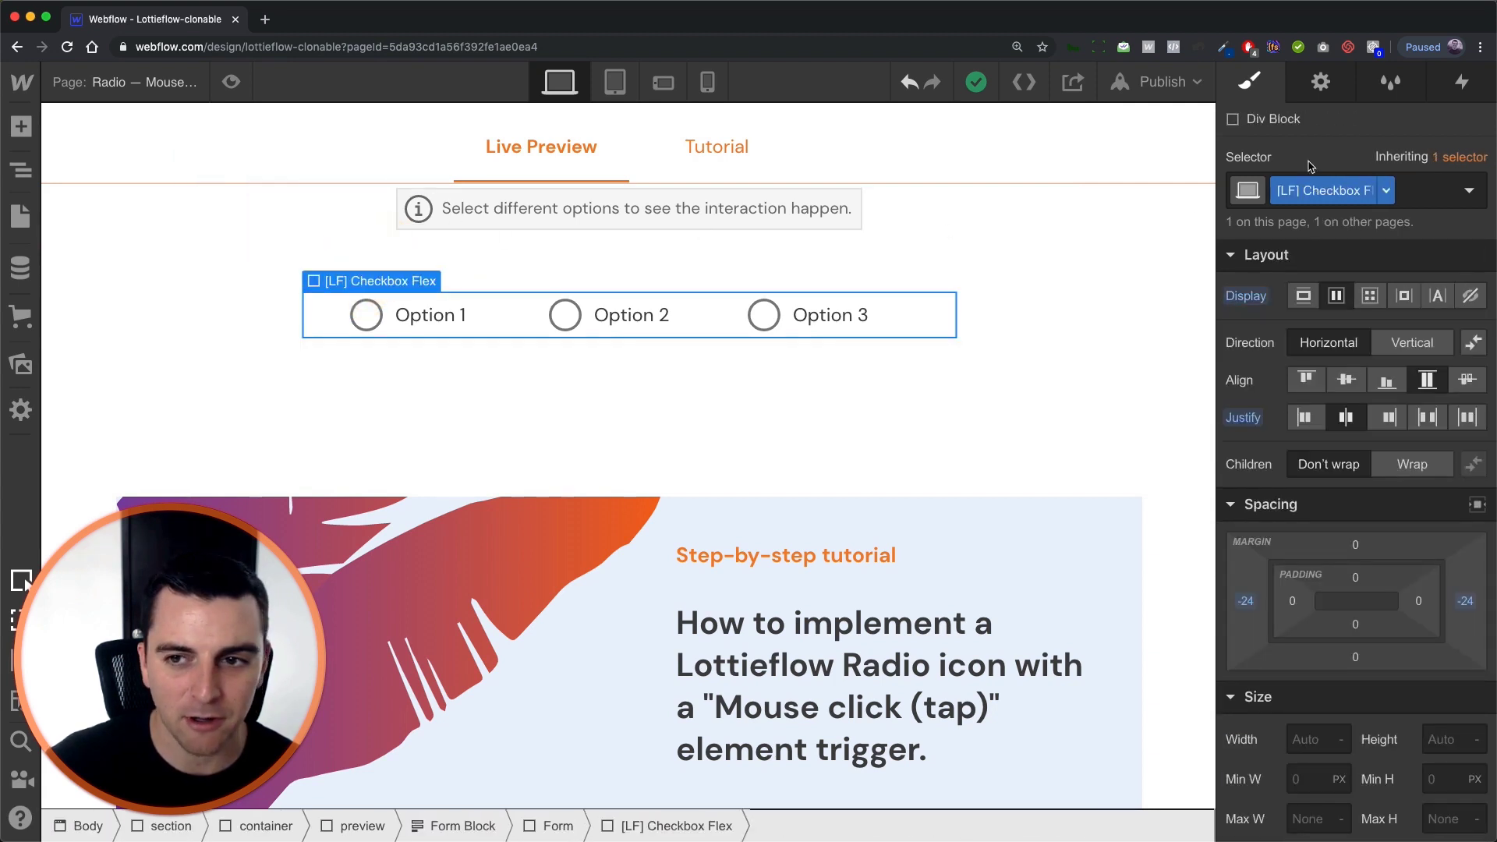
Step: Show settings for Option 1's radio wrapper, then the enclosing form, and enter preview
left_click(1319, 82)
key("Down")
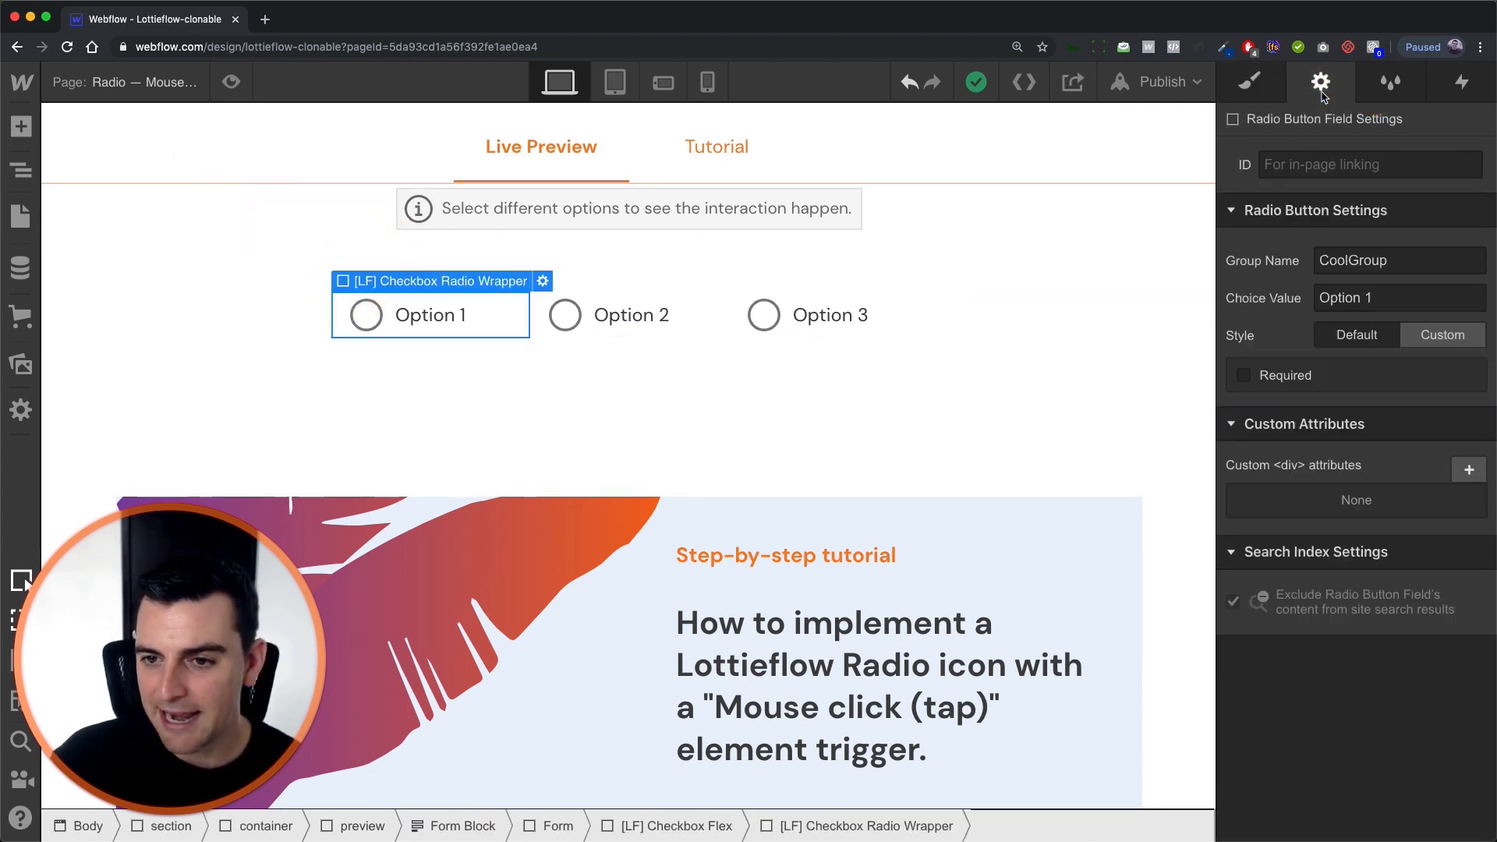
key("Up")
key("Up")
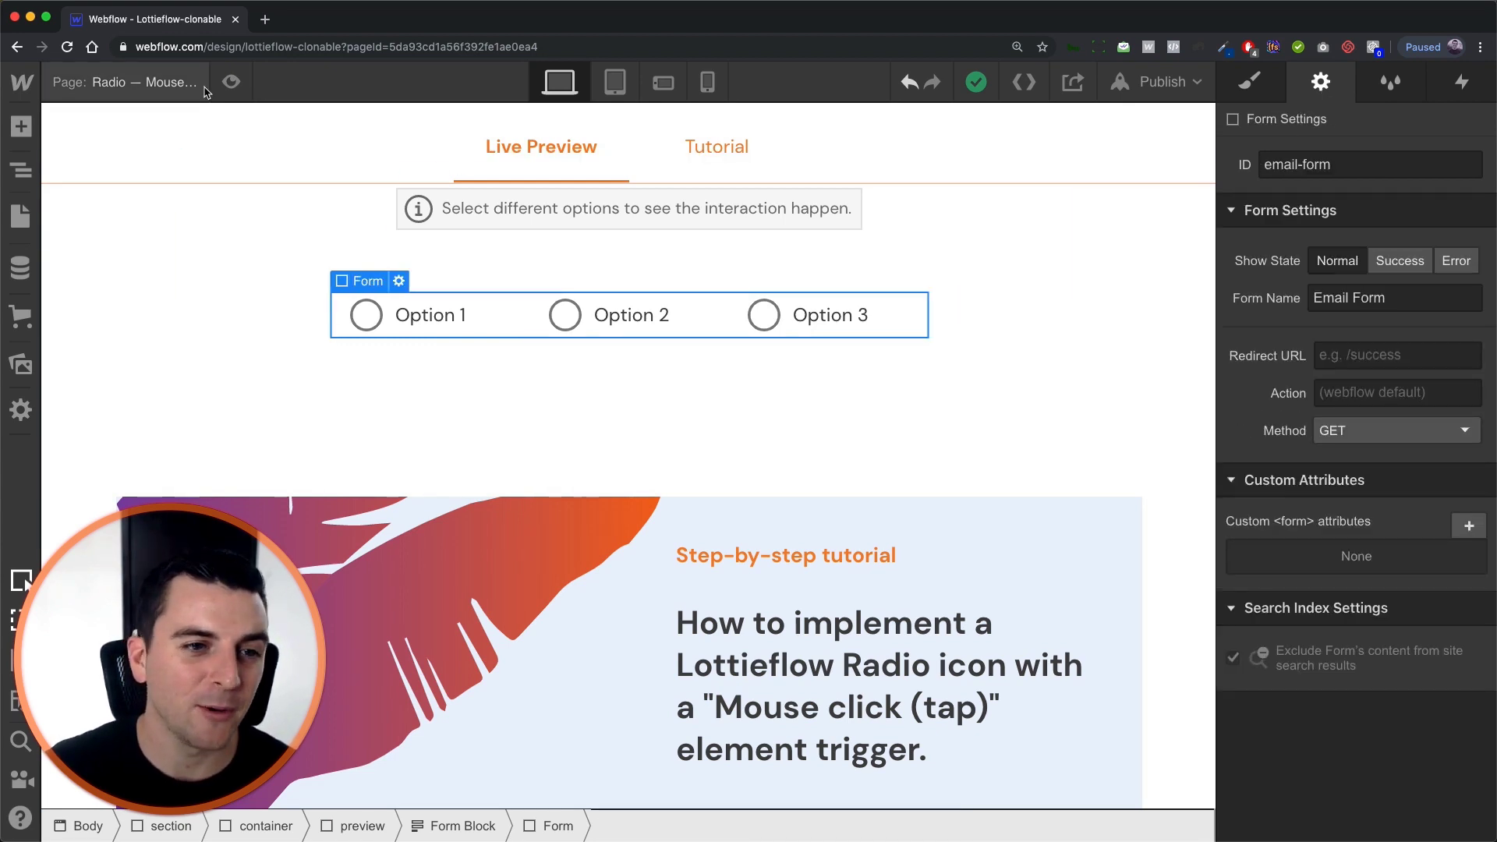
left_click(231, 82)
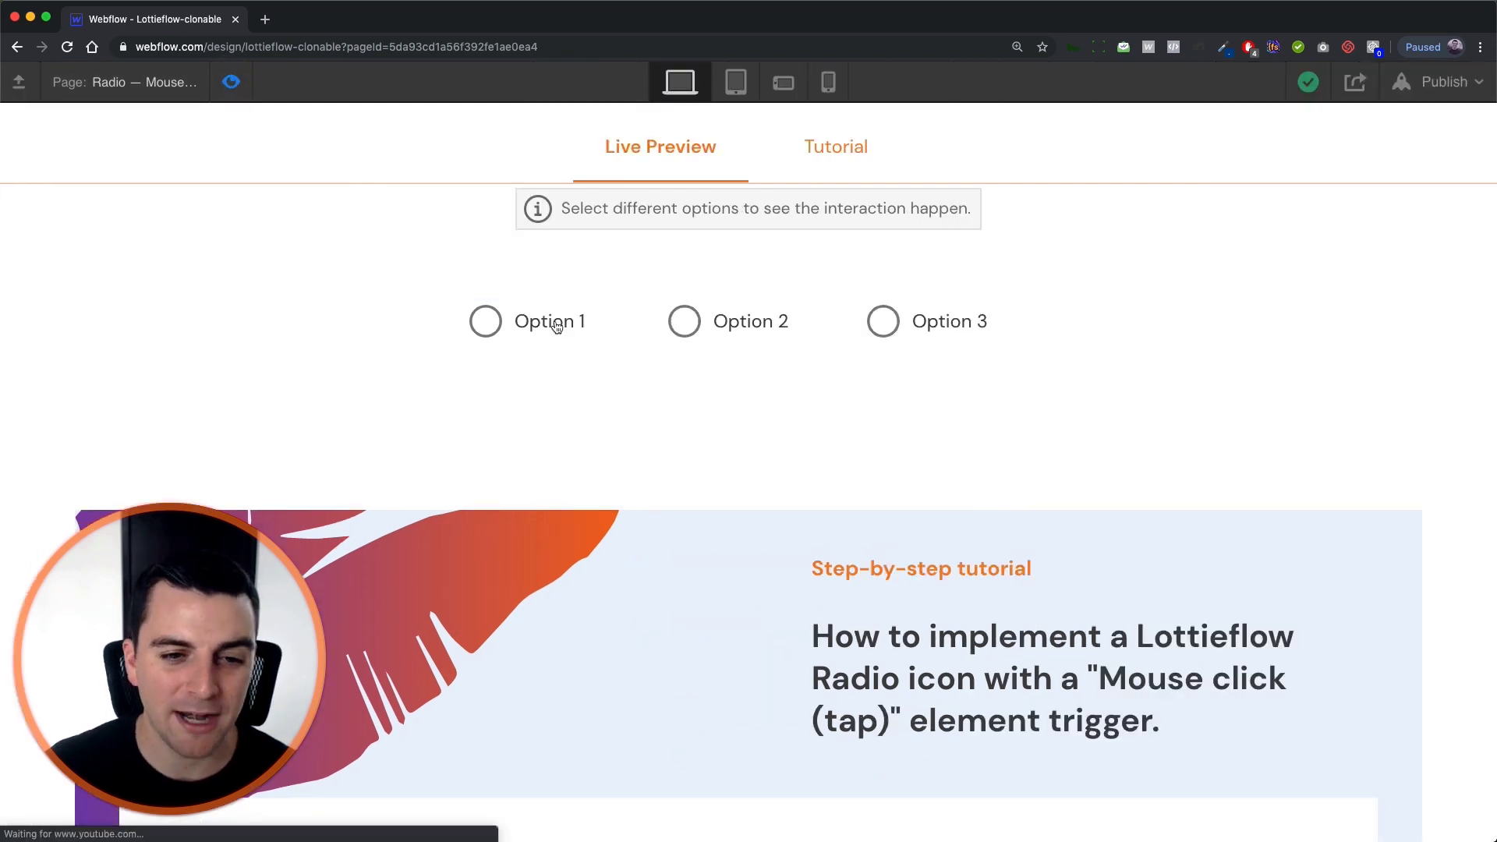
Step: Choose Option 1, 2, 3, then 2 and 1 again in preview, then exit preview
left_click(557, 326)
left_click(780, 321)
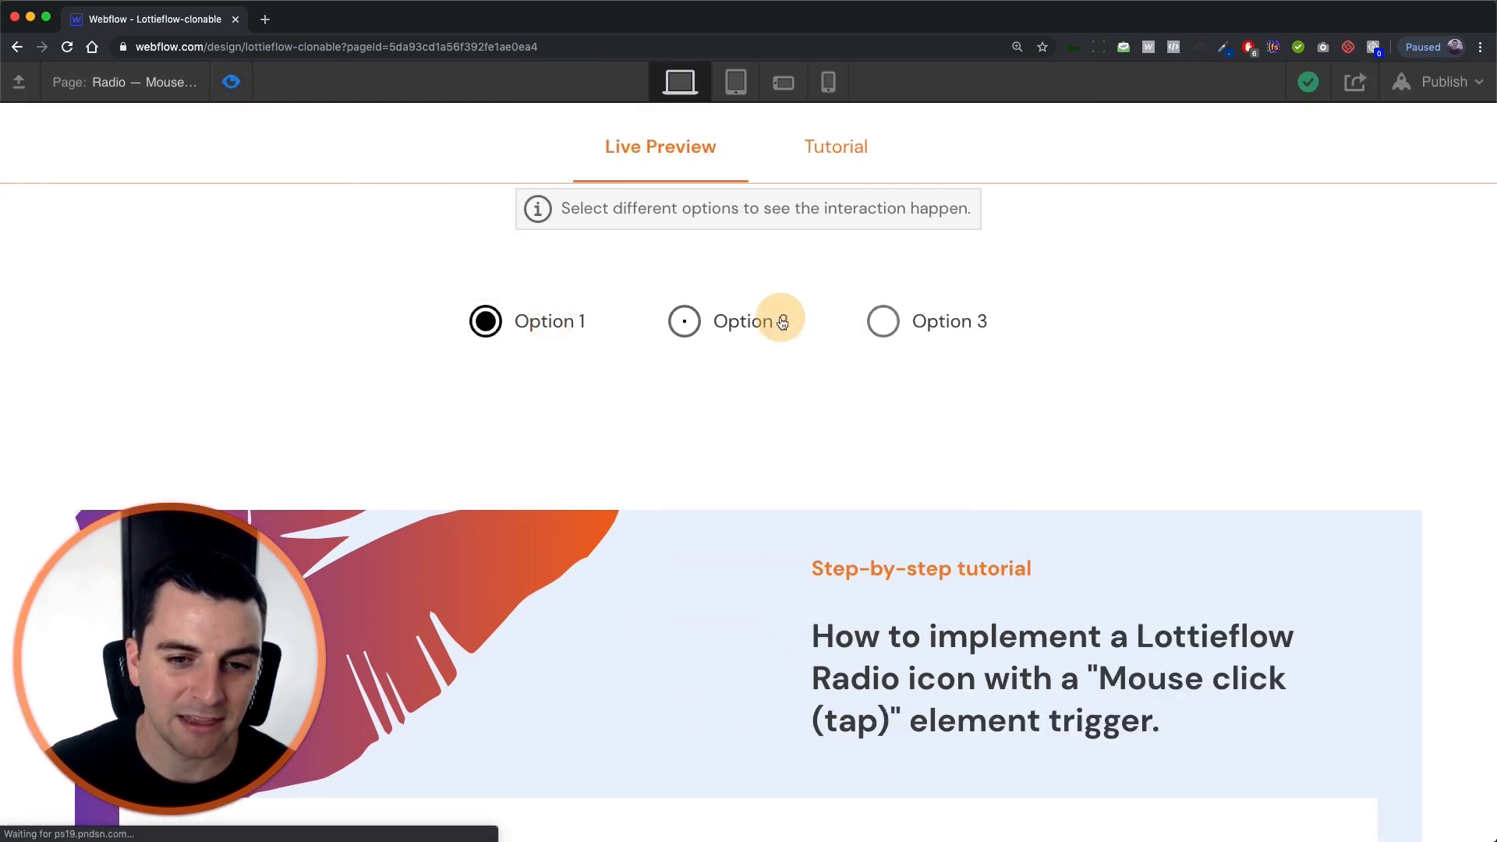
left_click(898, 321)
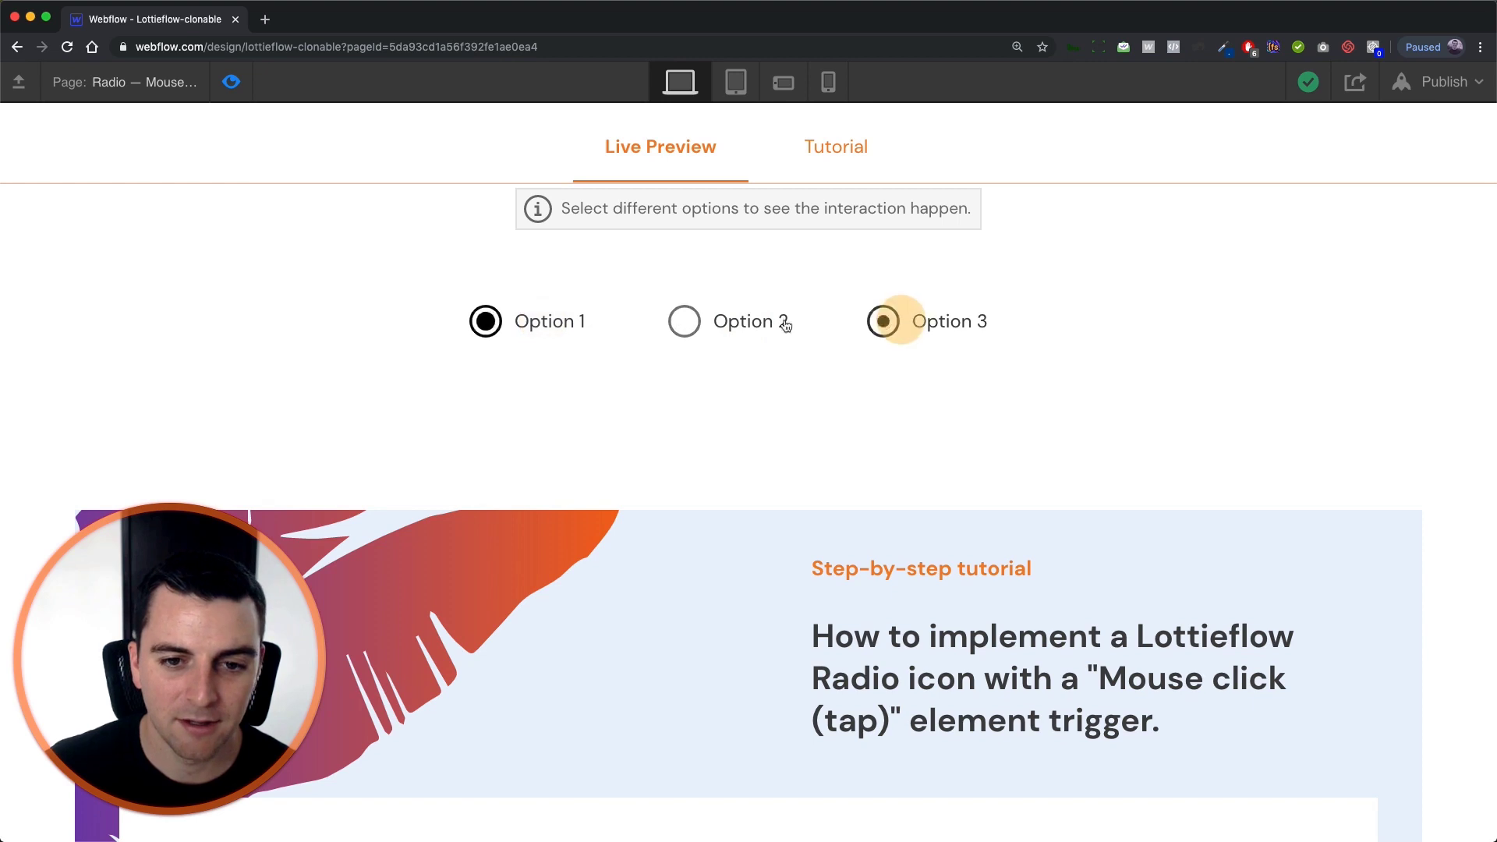
left_click(760, 322)
left_click(505, 326)
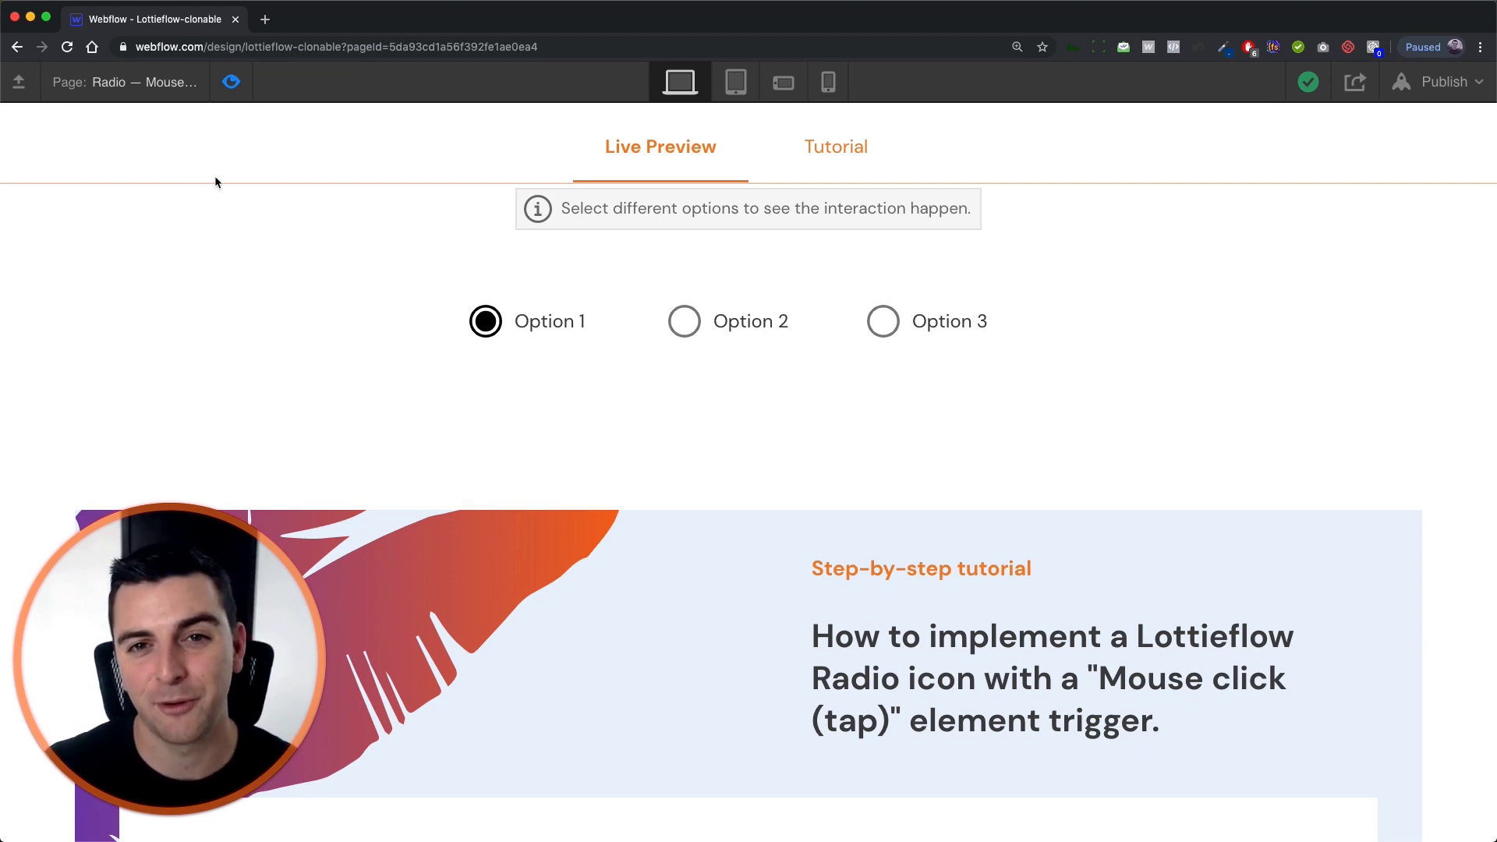
left_click(227, 80)
Step: Open the Navigator and inspect the Form Block and Option 1's radio wrapper group
left_click_drag(130, 648, 886, 615)
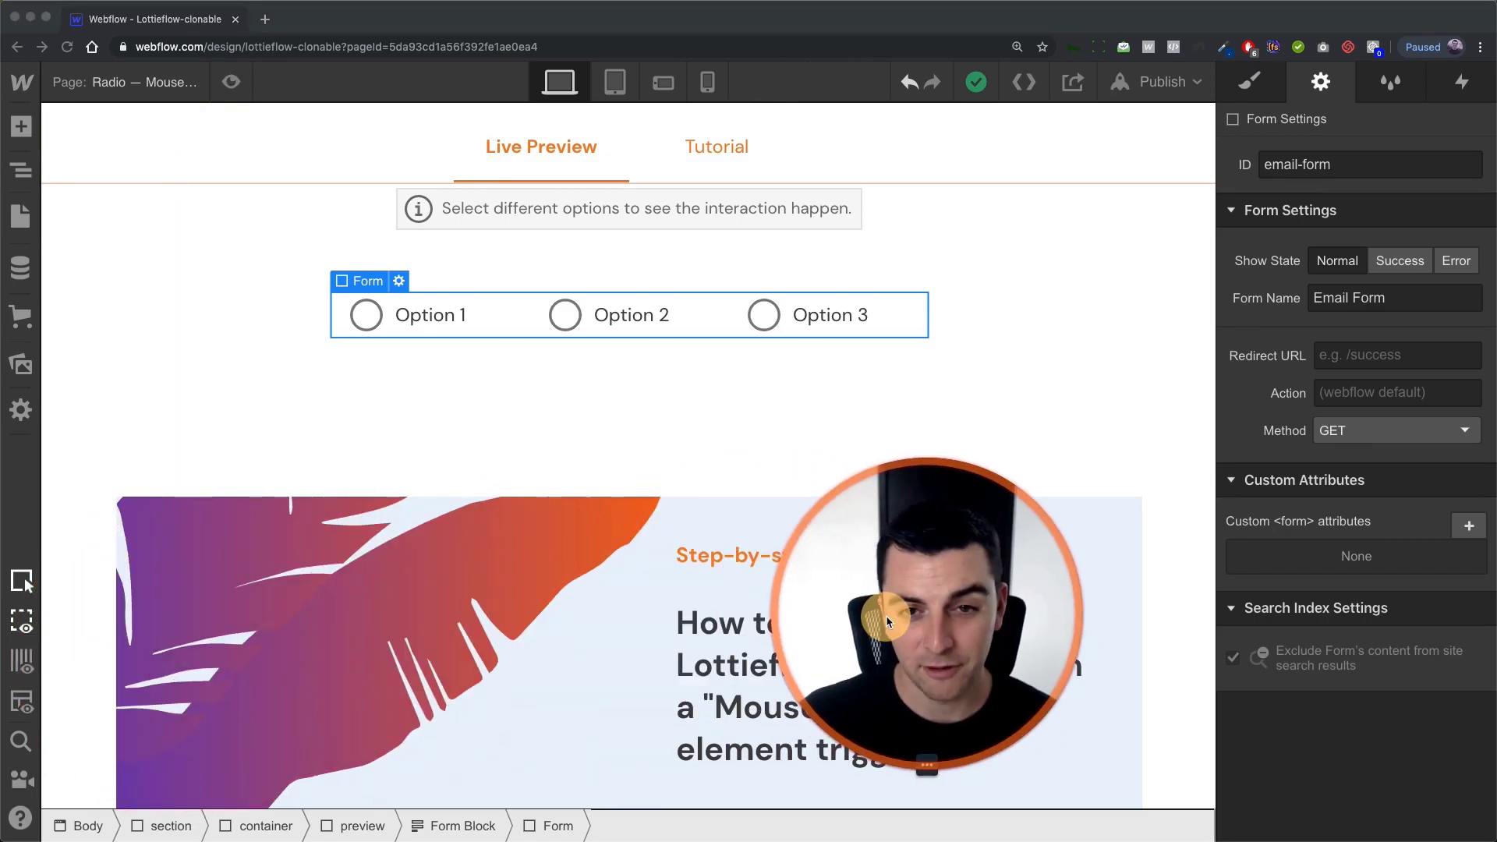
left_click(398, 303)
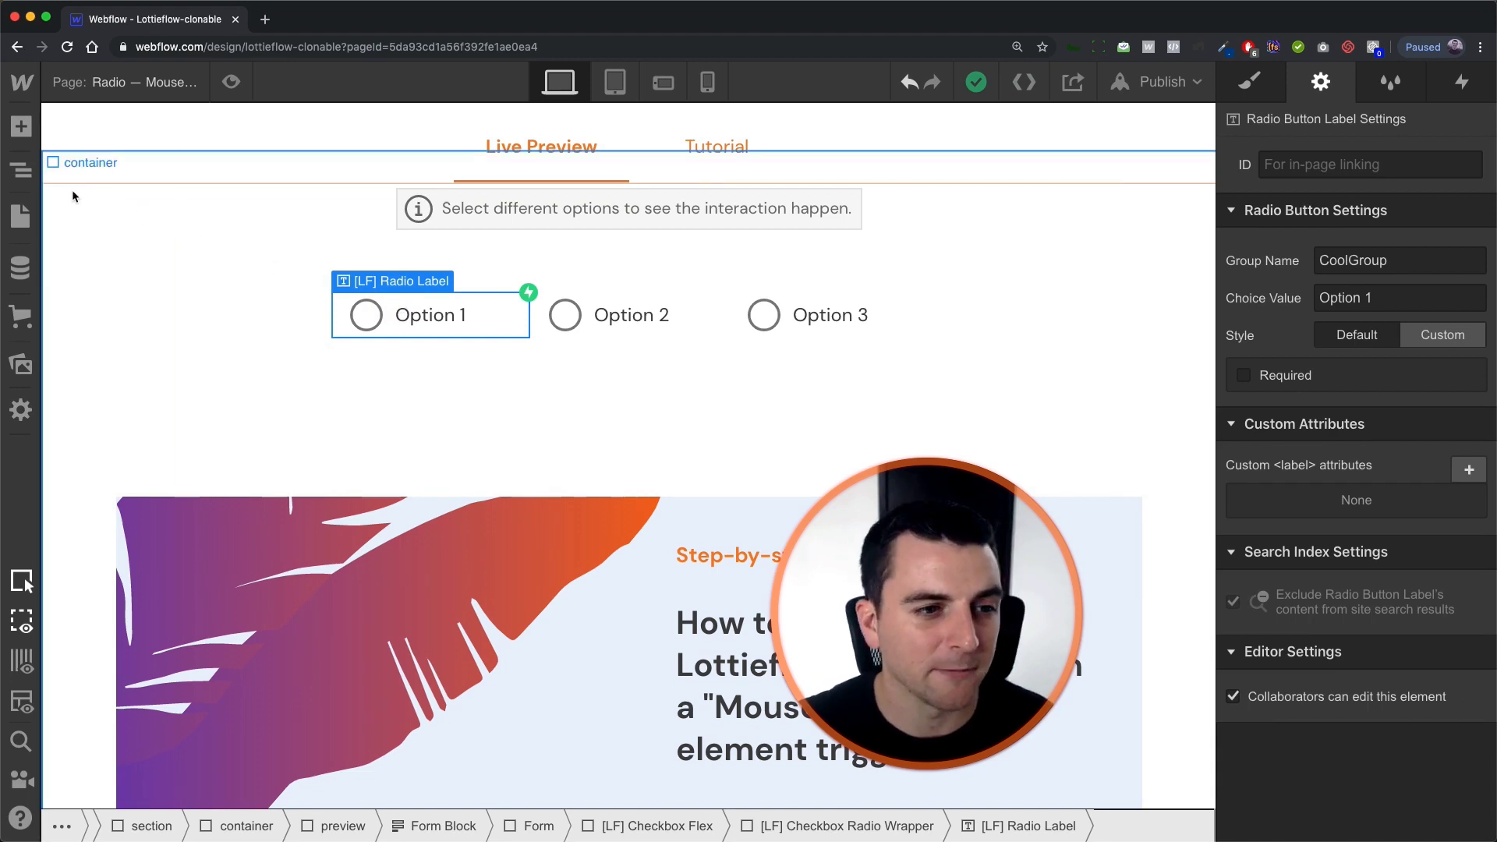
left_click(21, 167)
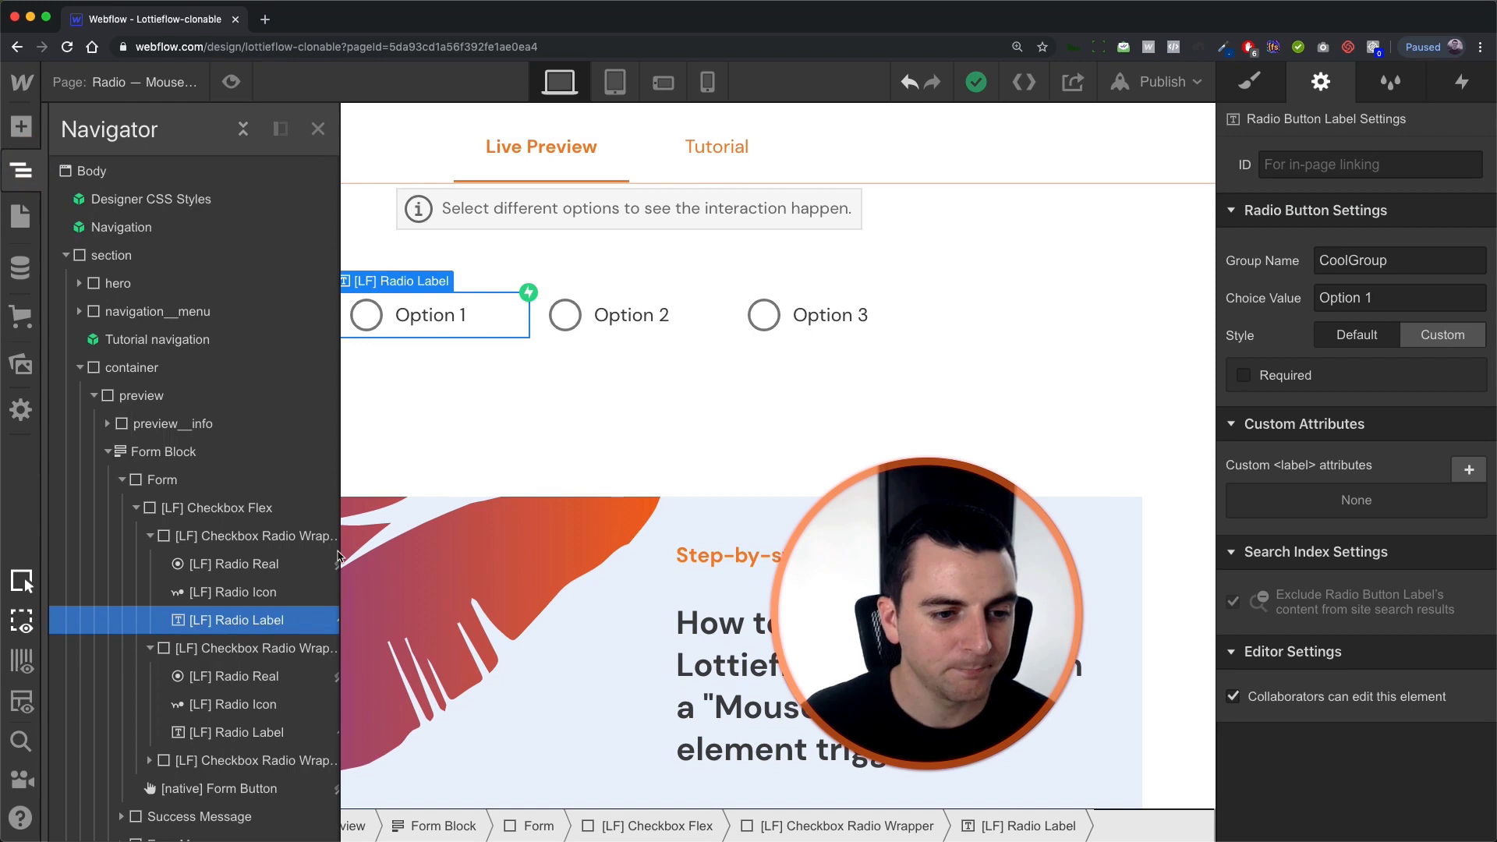
left_click(160, 454)
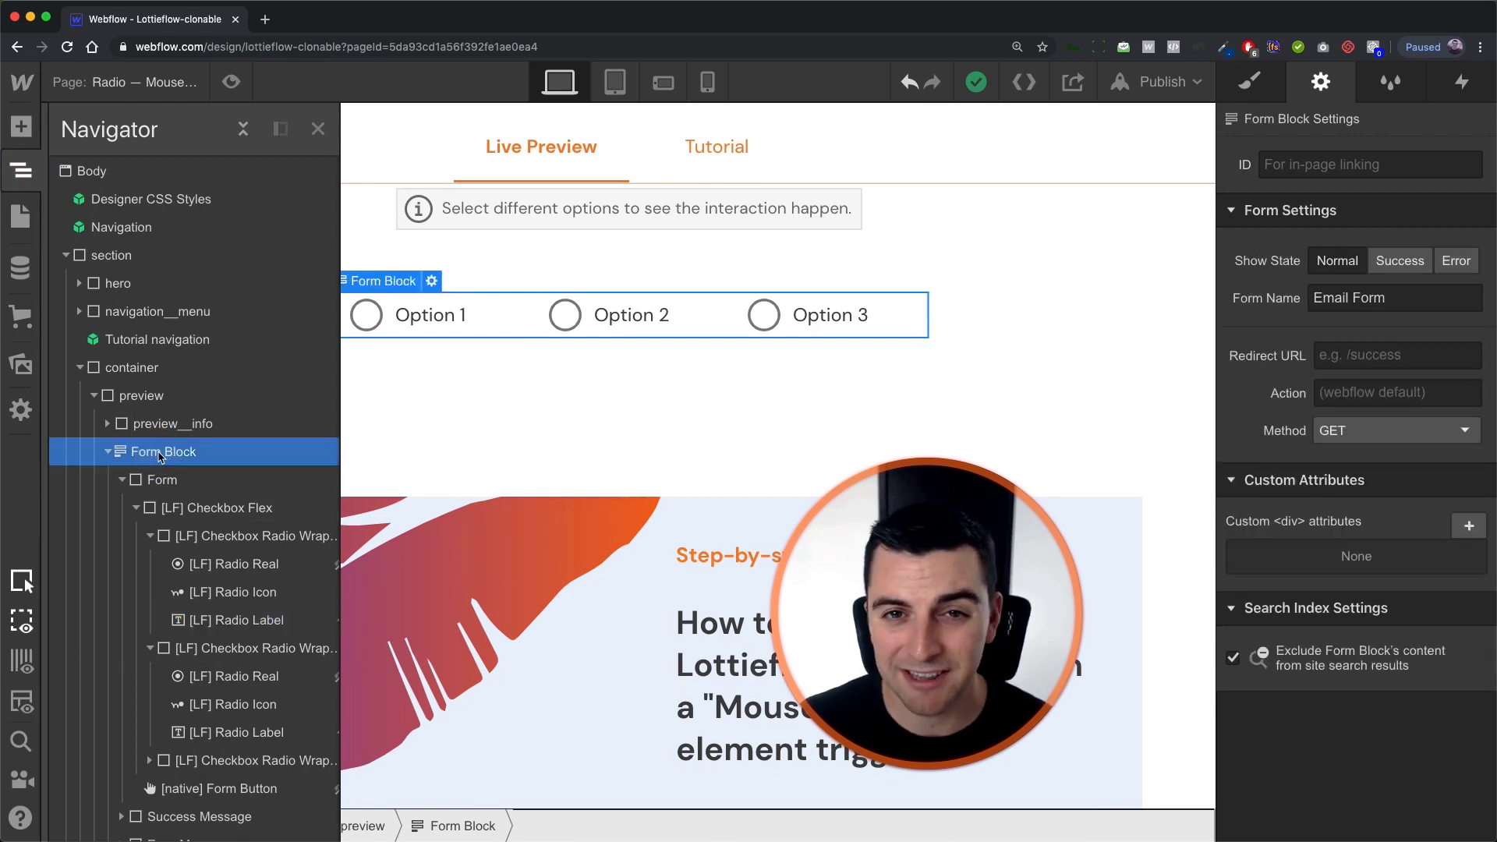
left_click(240, 538)
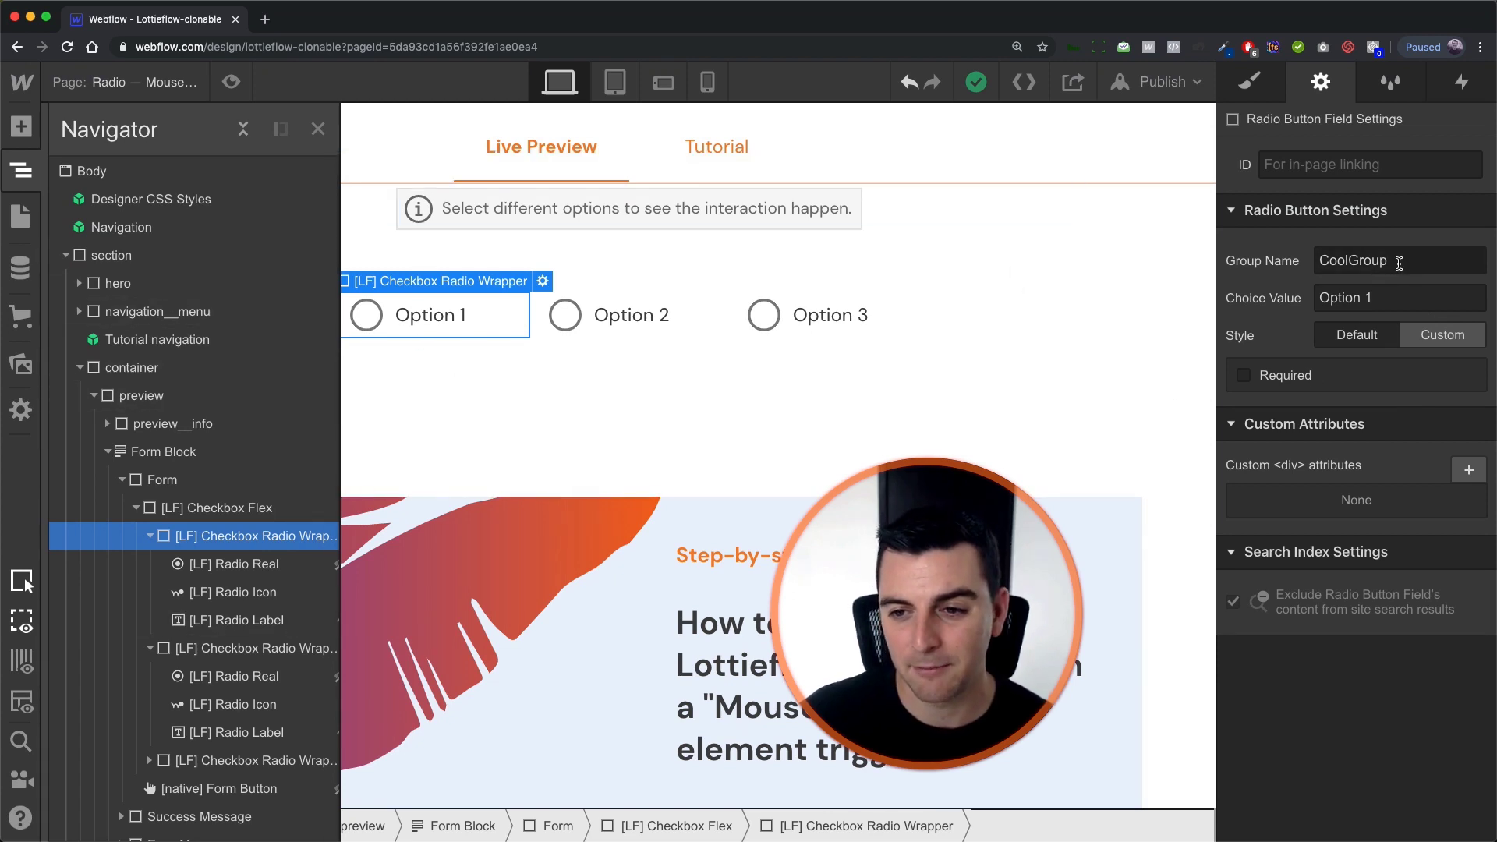
Step: Check Option 2 and 3 wrappers, then select Option 1's [LF] Radio Real input
left_click(264, 648)
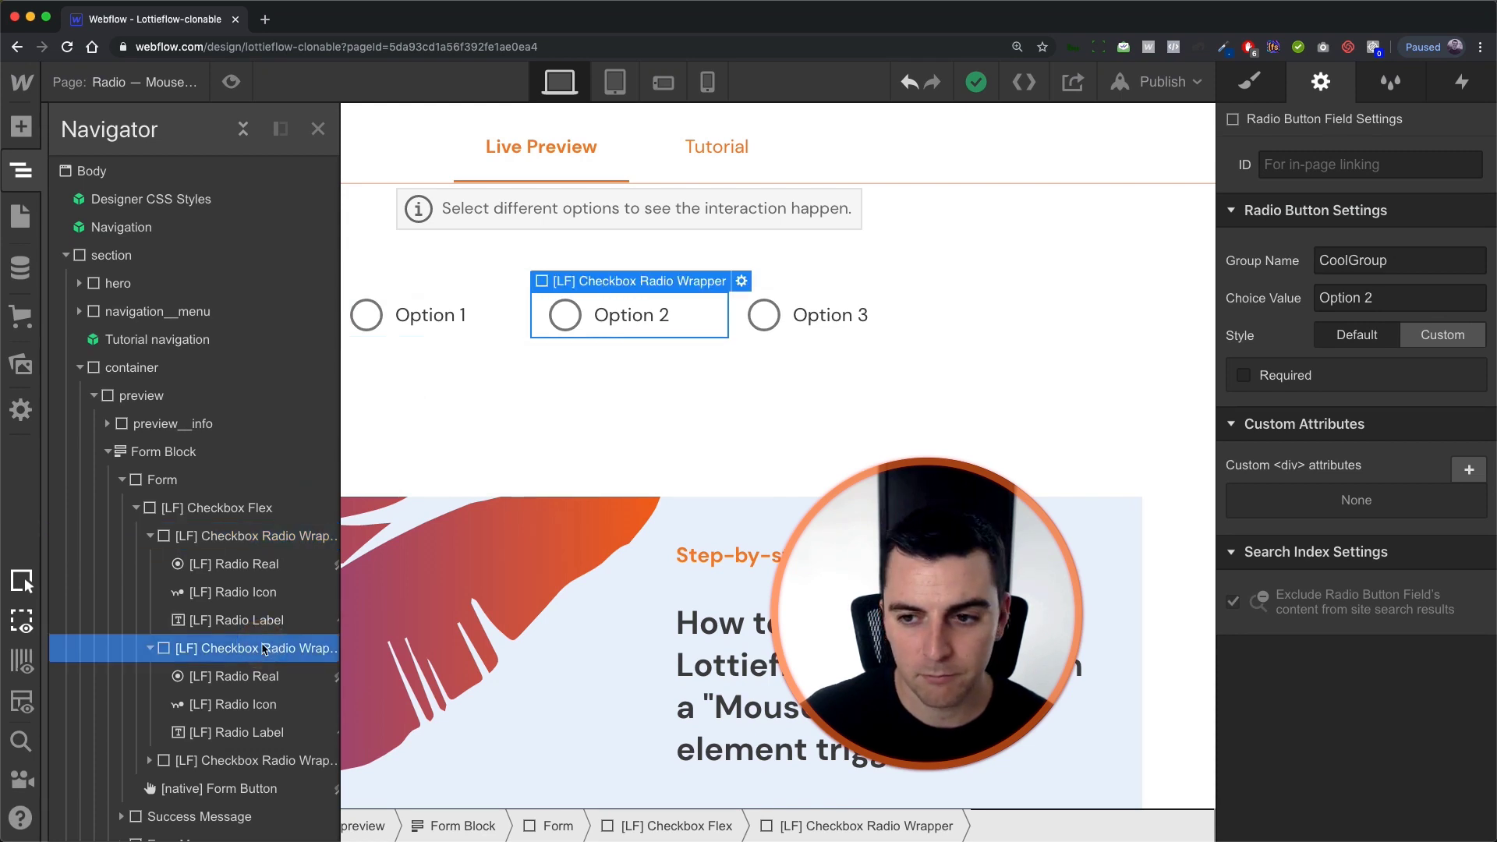
left_click(261, 765)
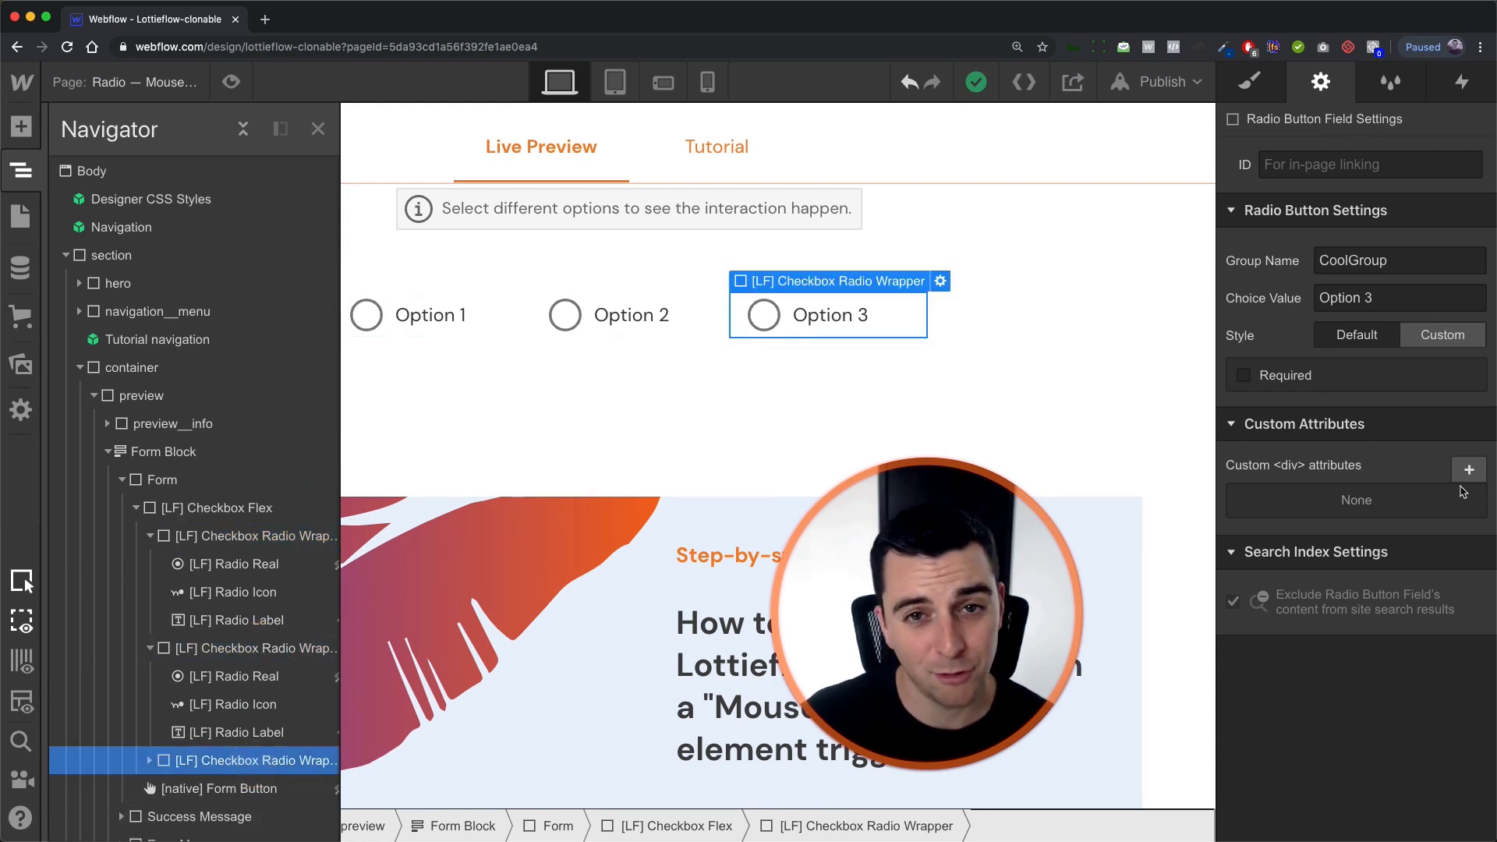
left_click(428, 315)
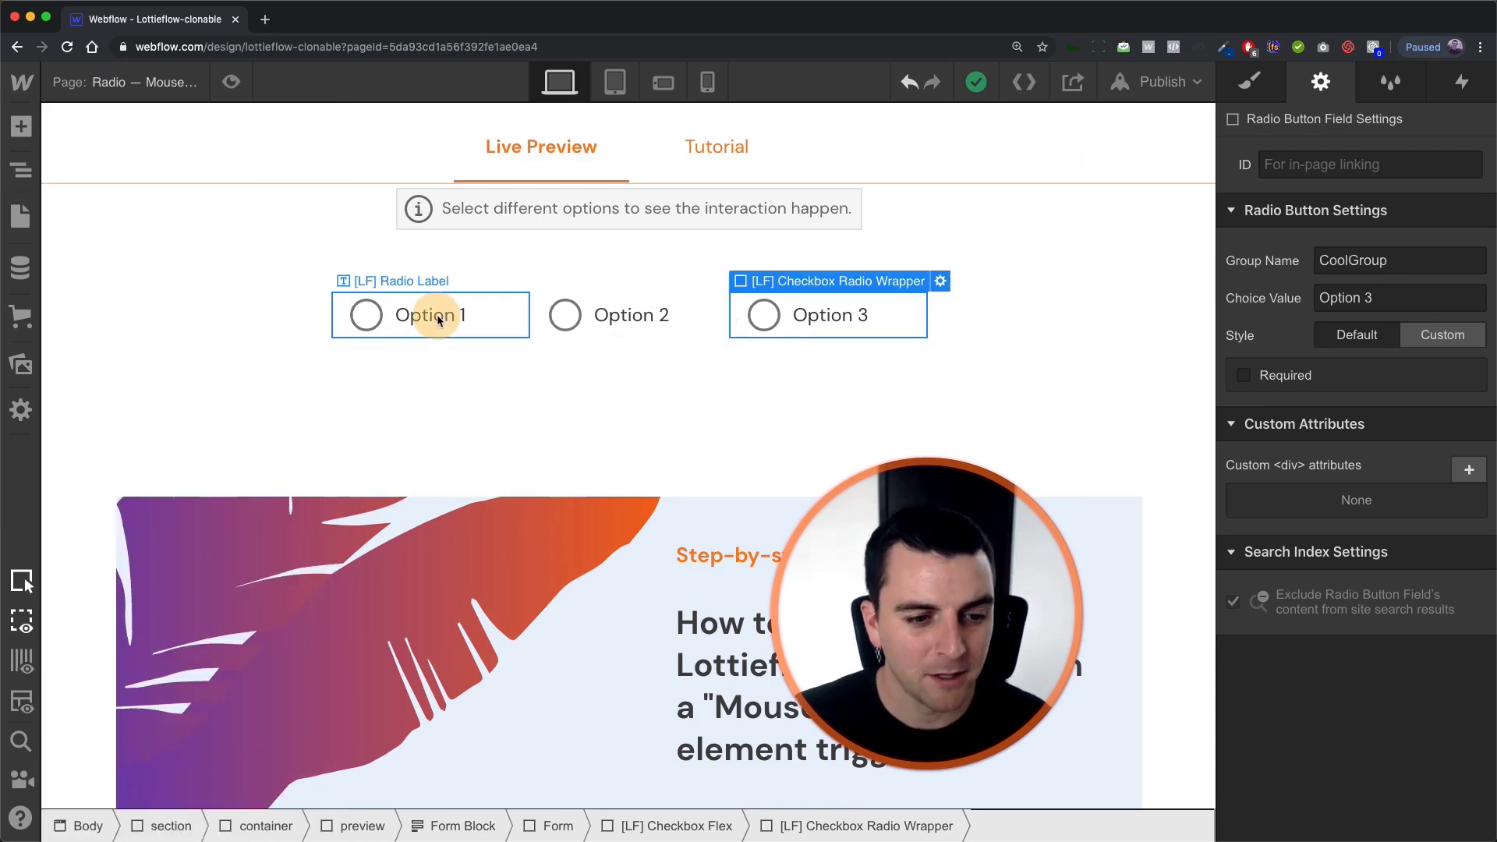
left_click(21, 169)
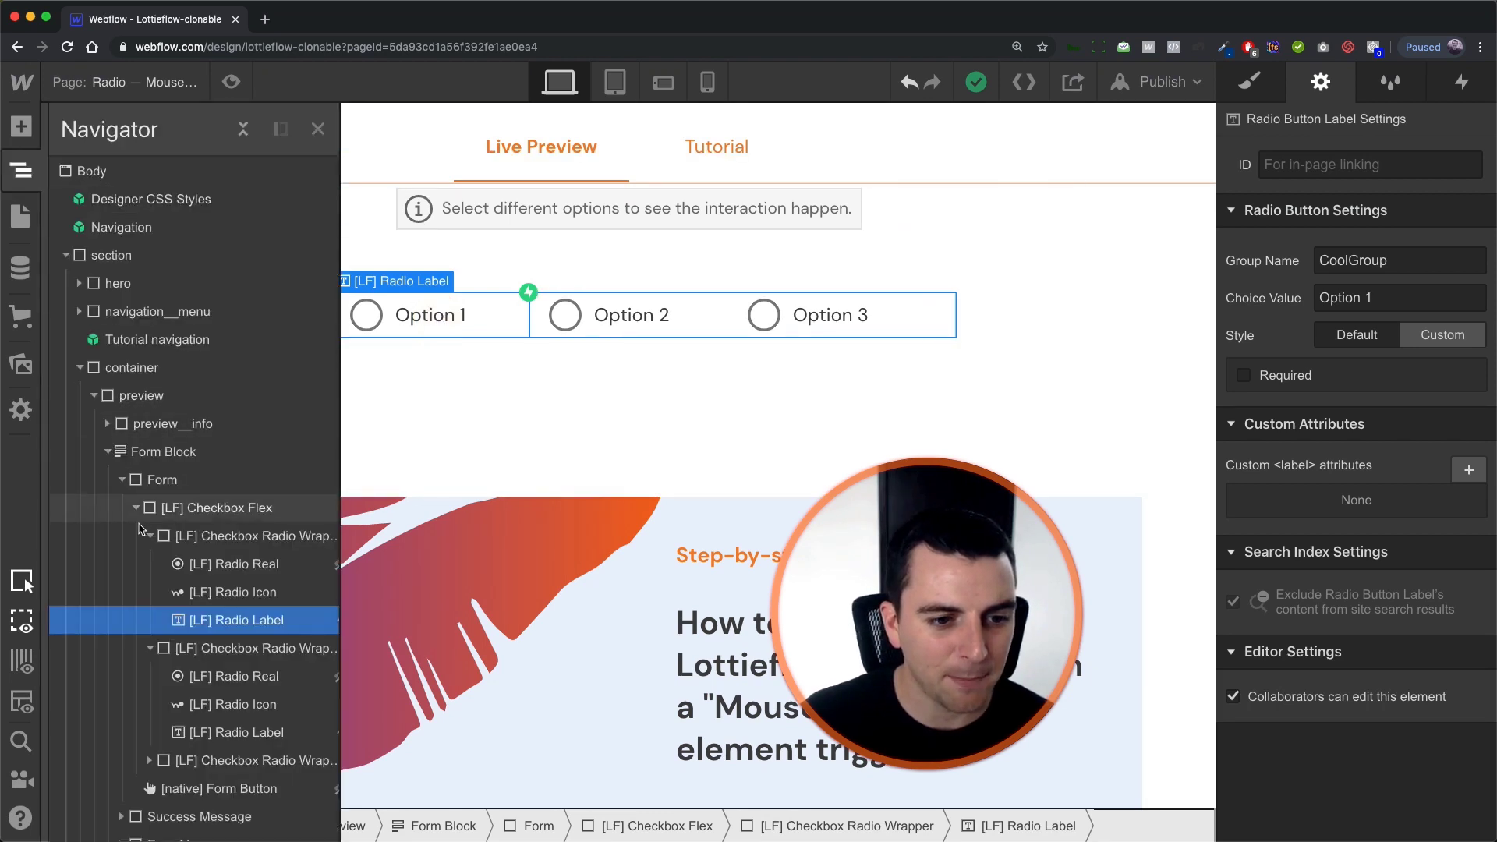
left_click(235, 564)
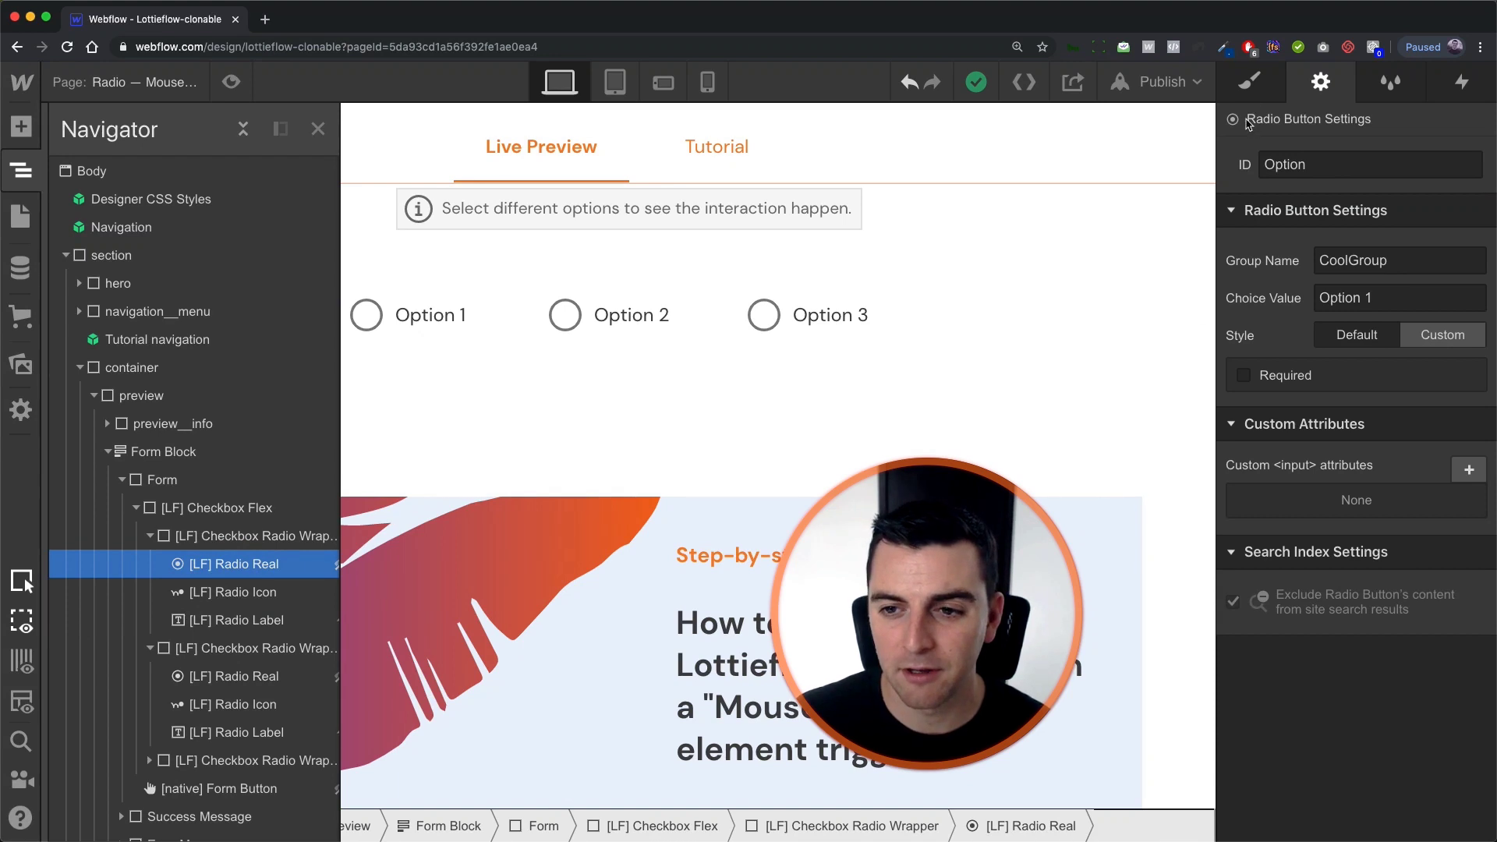
Step: Toggle [LF] Radio Real's Display to visible, back to None, then select Option 1's Lottie icon
left_click(1248, 81)
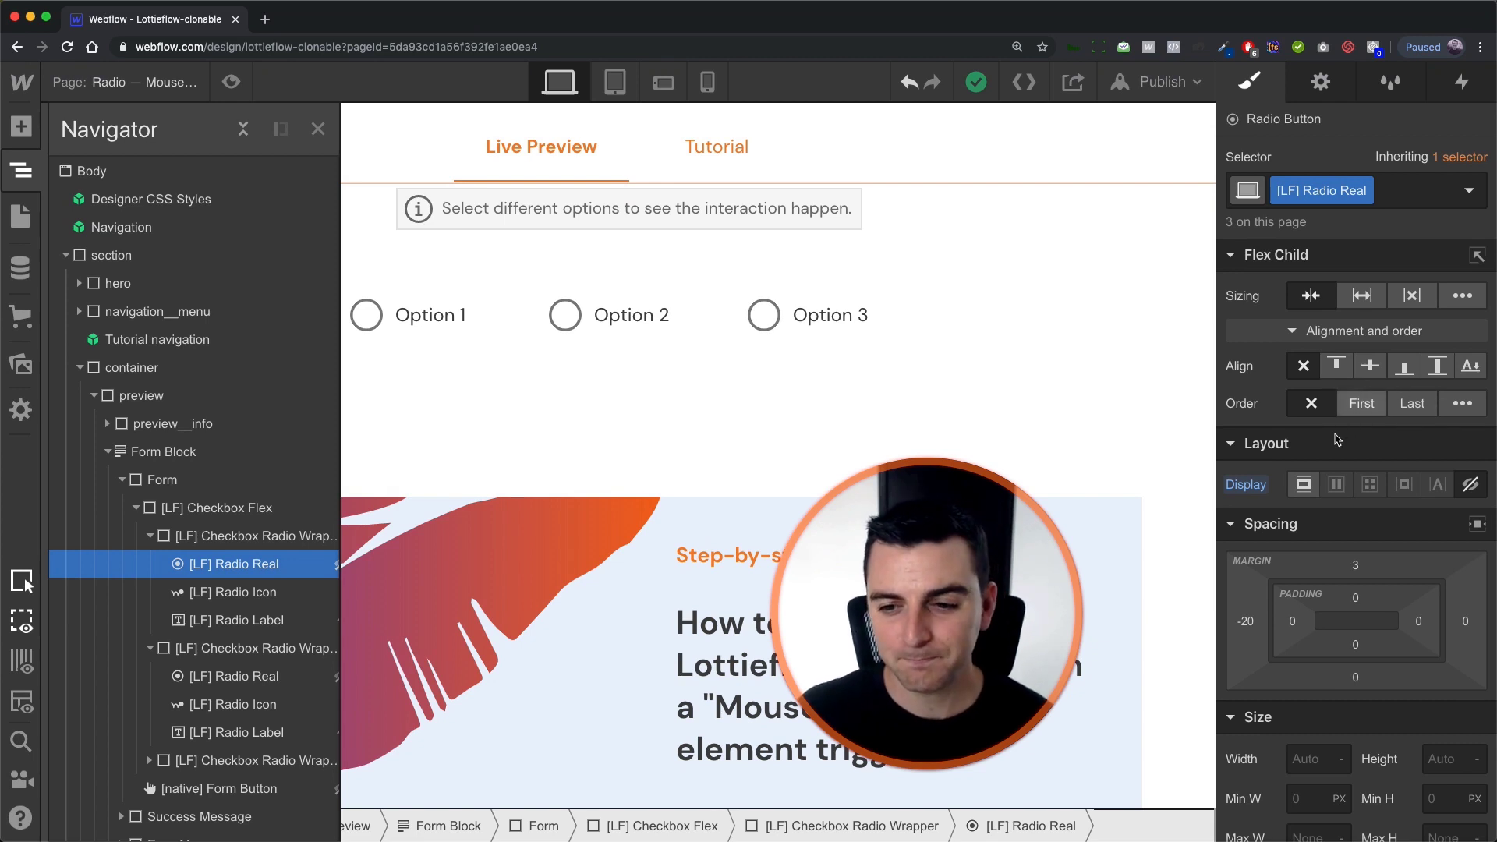
left_click(1303, 484)
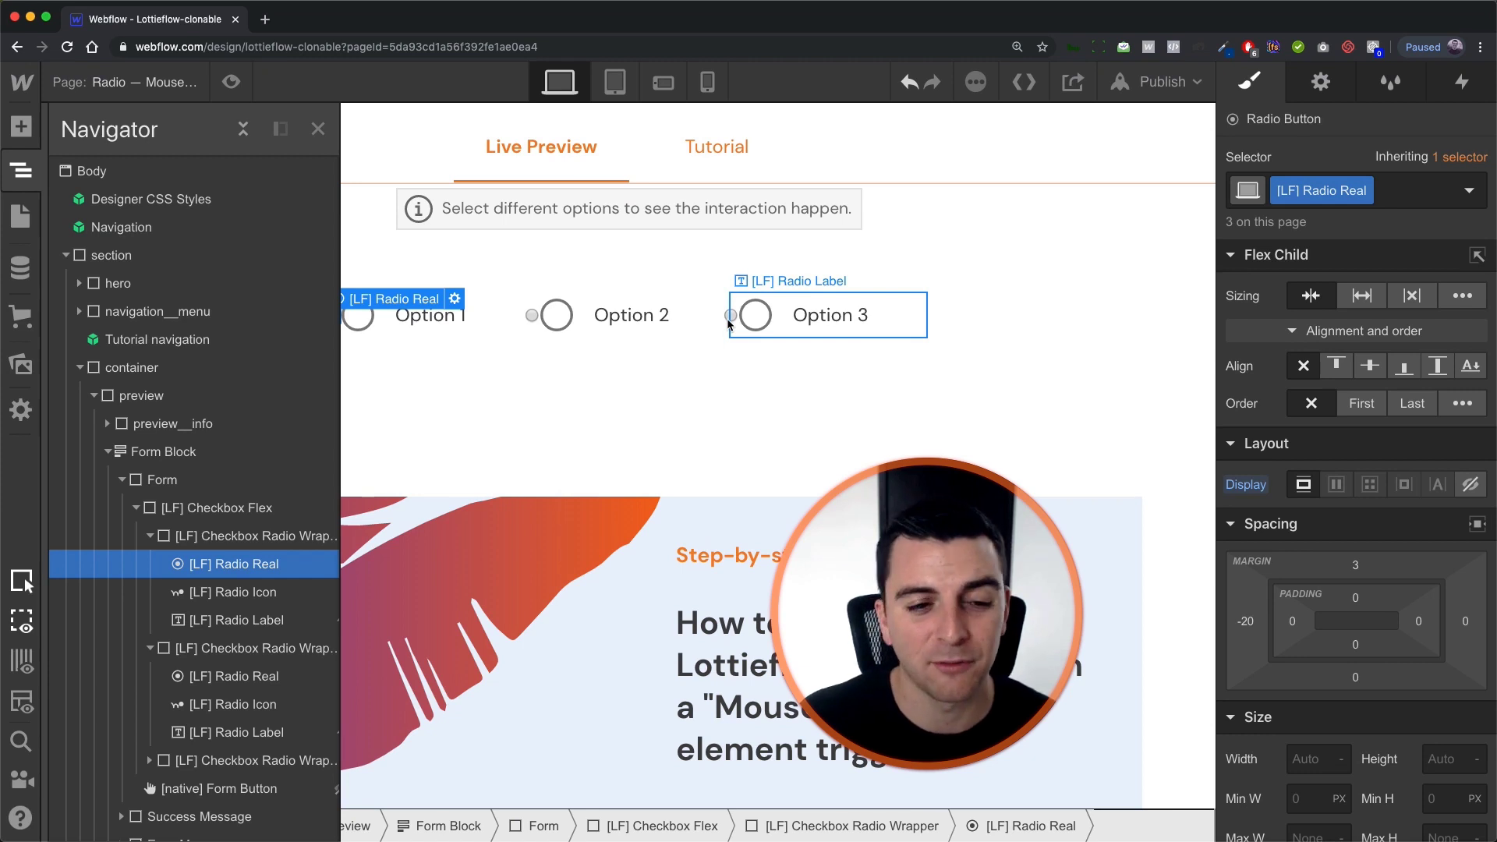
left_click(1470, 484)
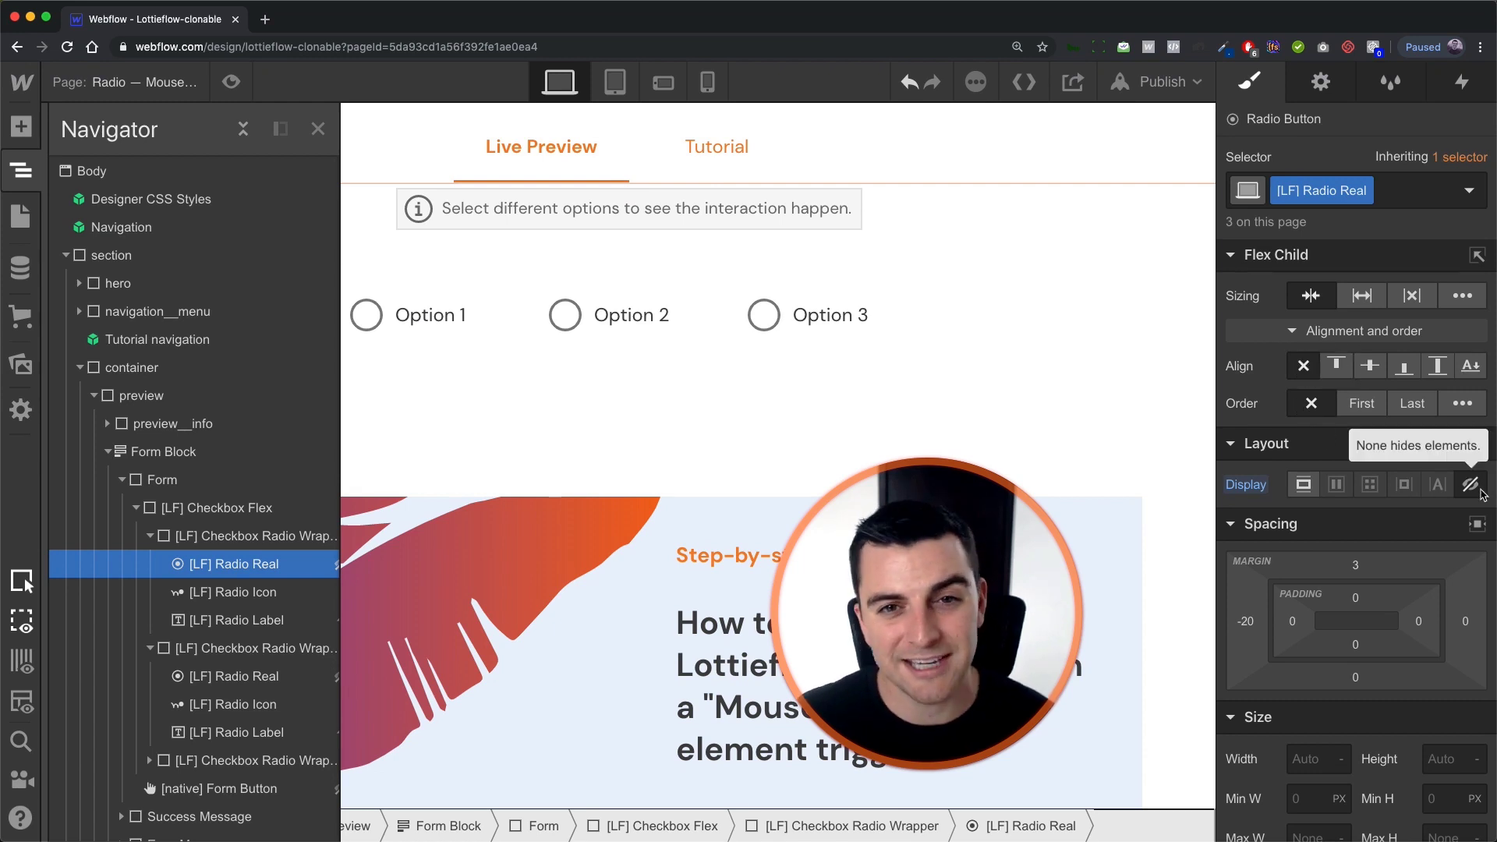
left_click(257, 592)
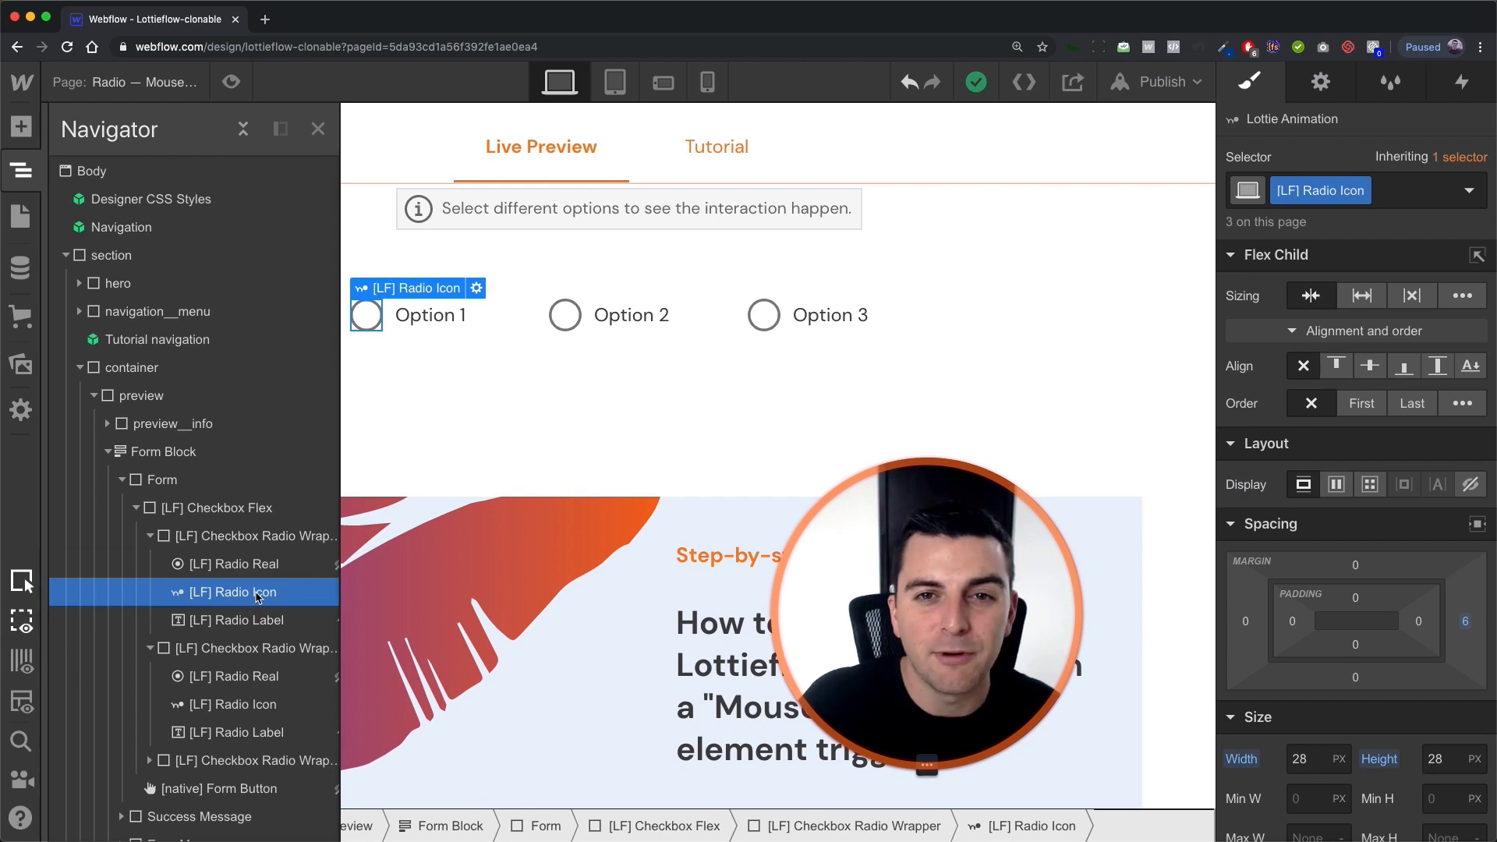
Step: Preview the icon's Radio-Pack1-smooth-v1.json animation twice, then select Option 1's [LF] Radio Label
left_click(1320, 81)
left_click(1318, 440)
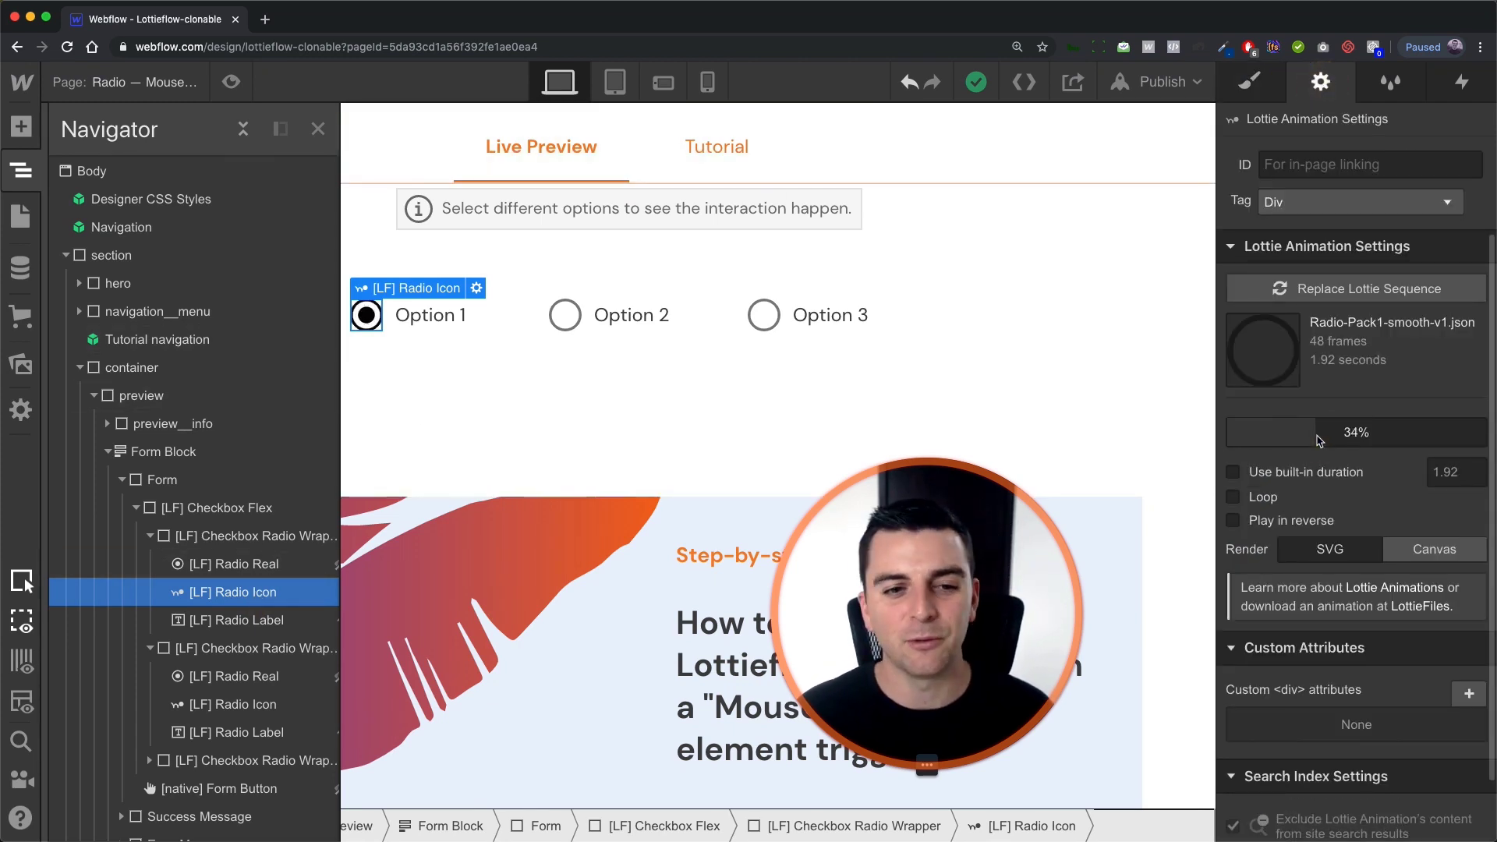
left_click(1318, 439)
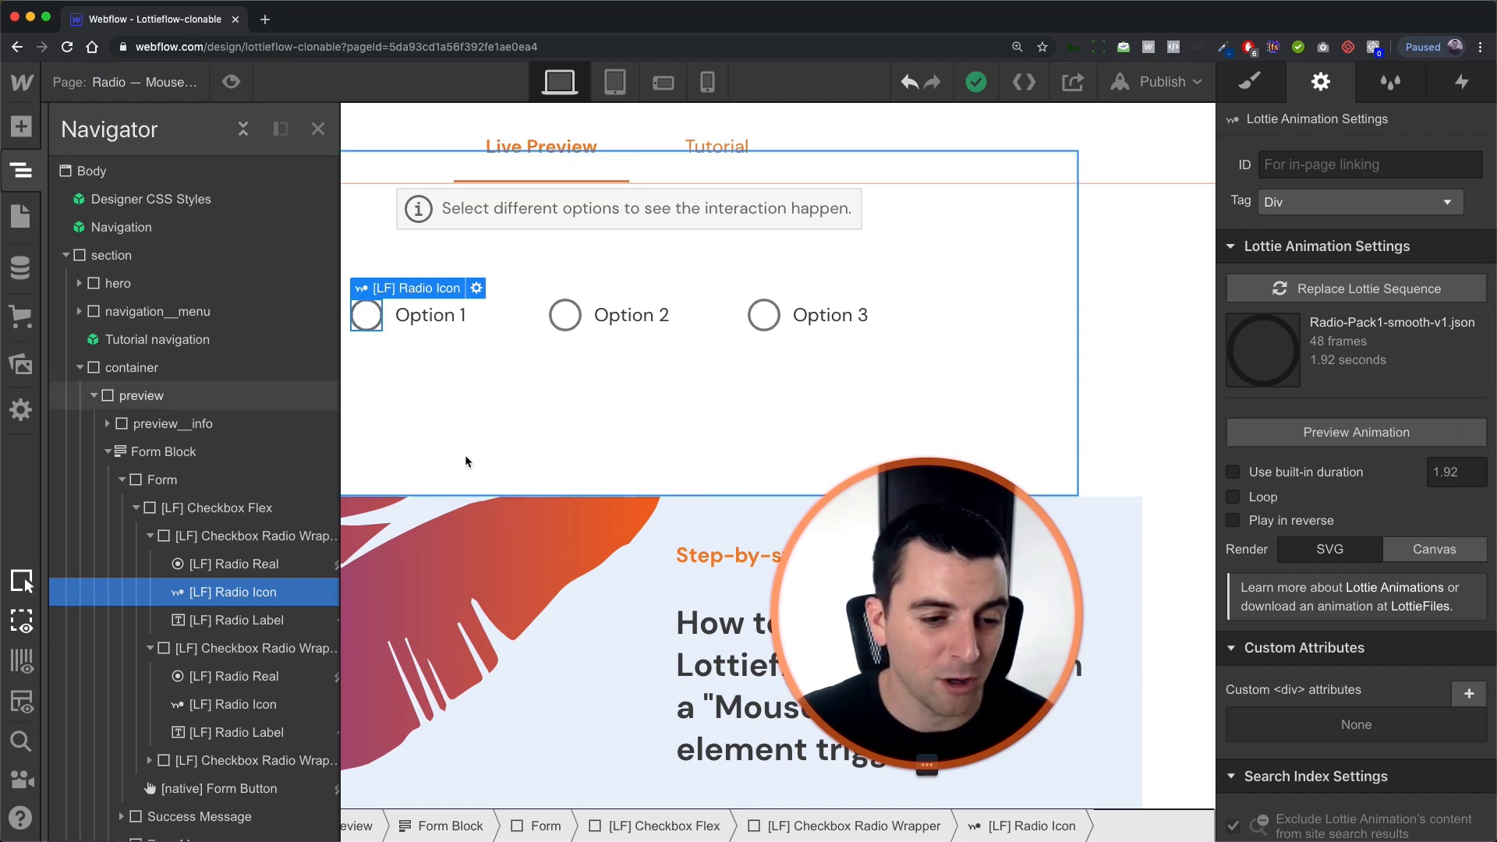
left_click(267, 621)
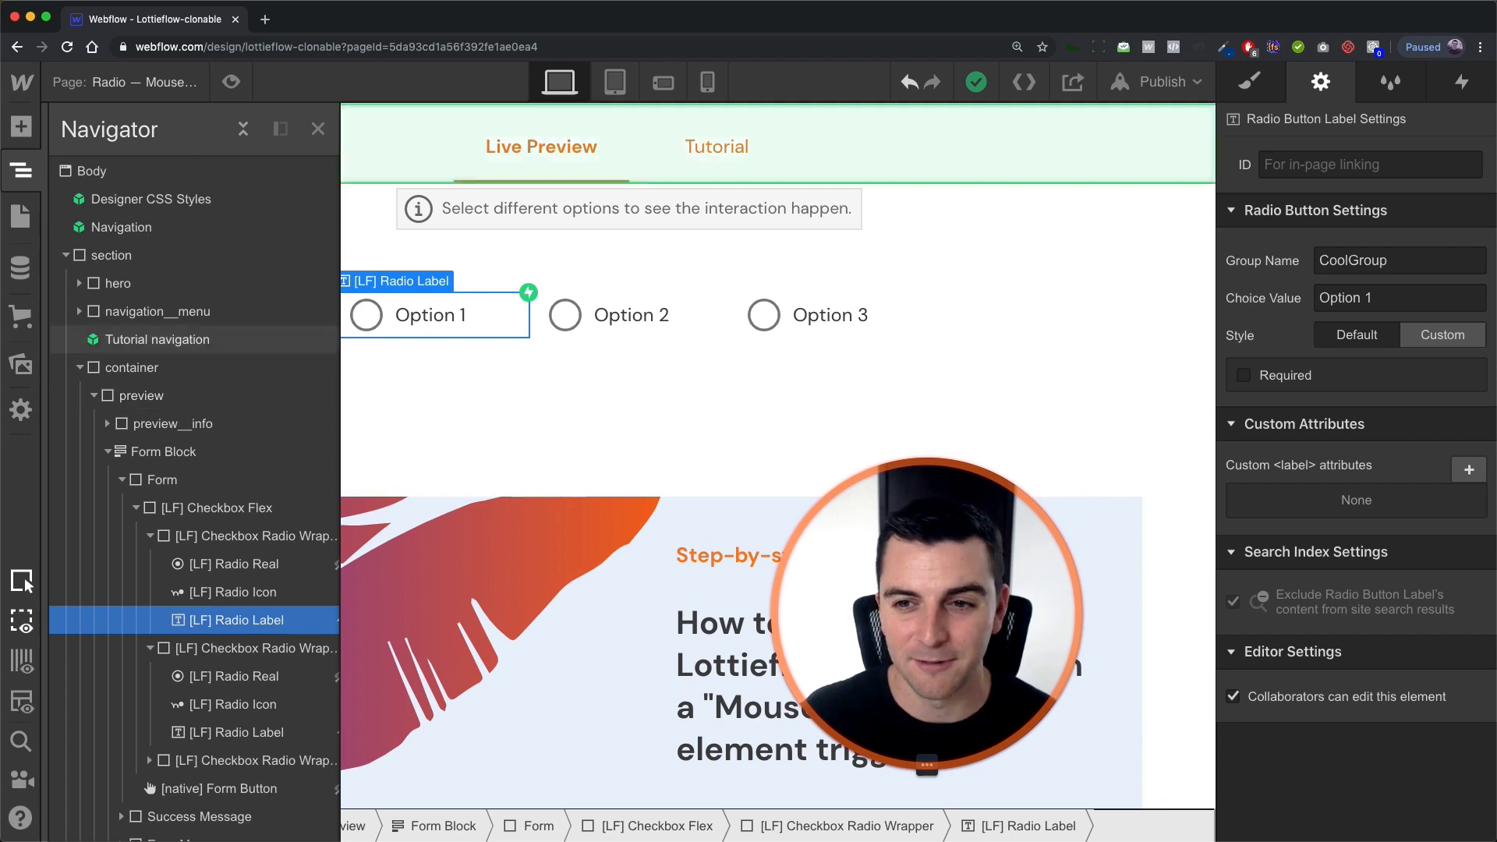
Step: Inspect the label's styling and its parent radio wrapper, then reselect Option 1's label
left_click(1250, 81)
scroll(1294, 496, "down", 8)
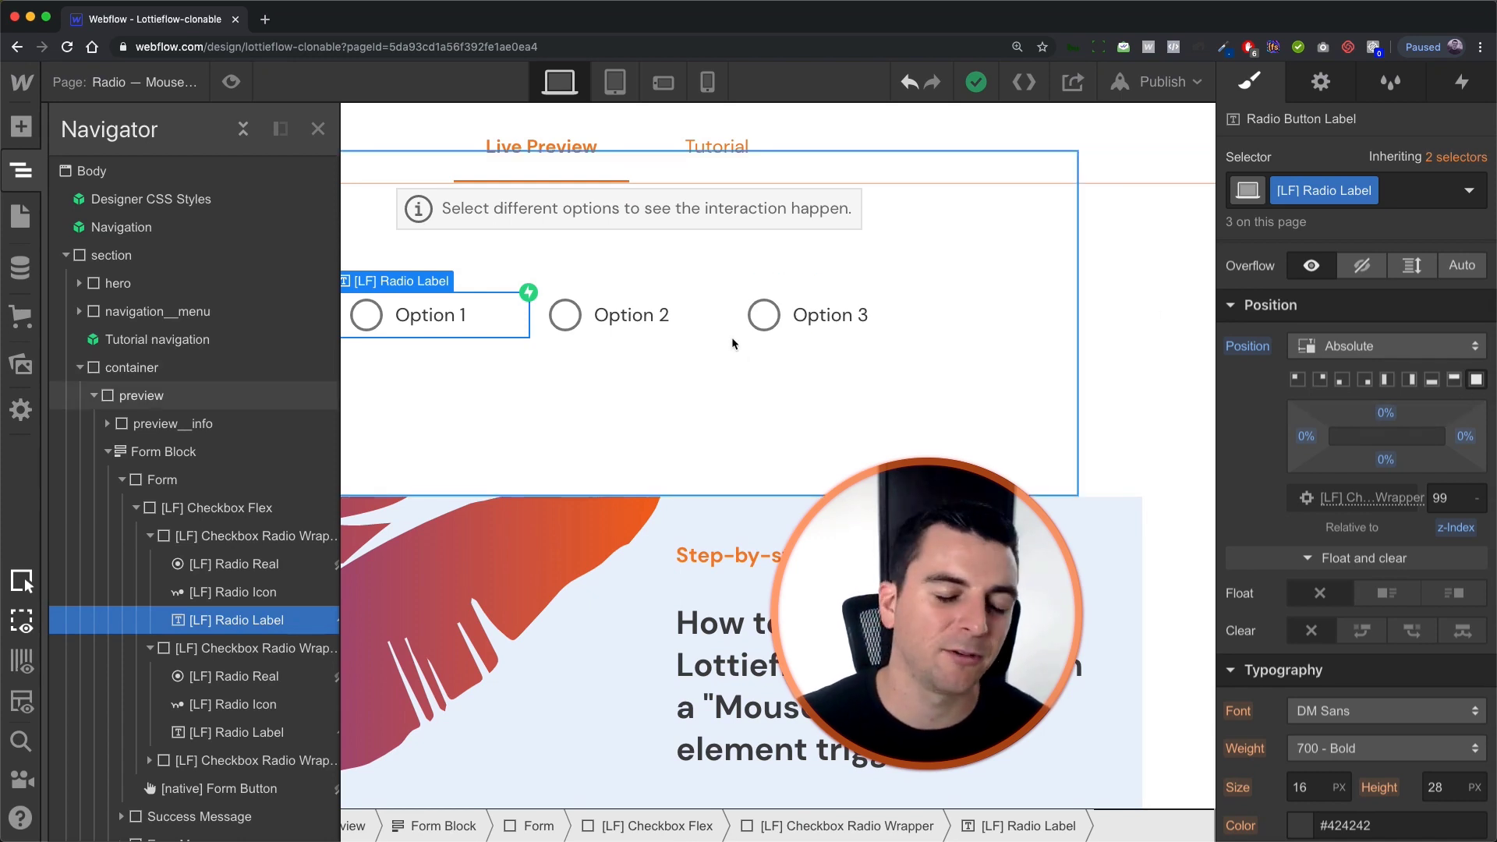
left_click(368, 292)
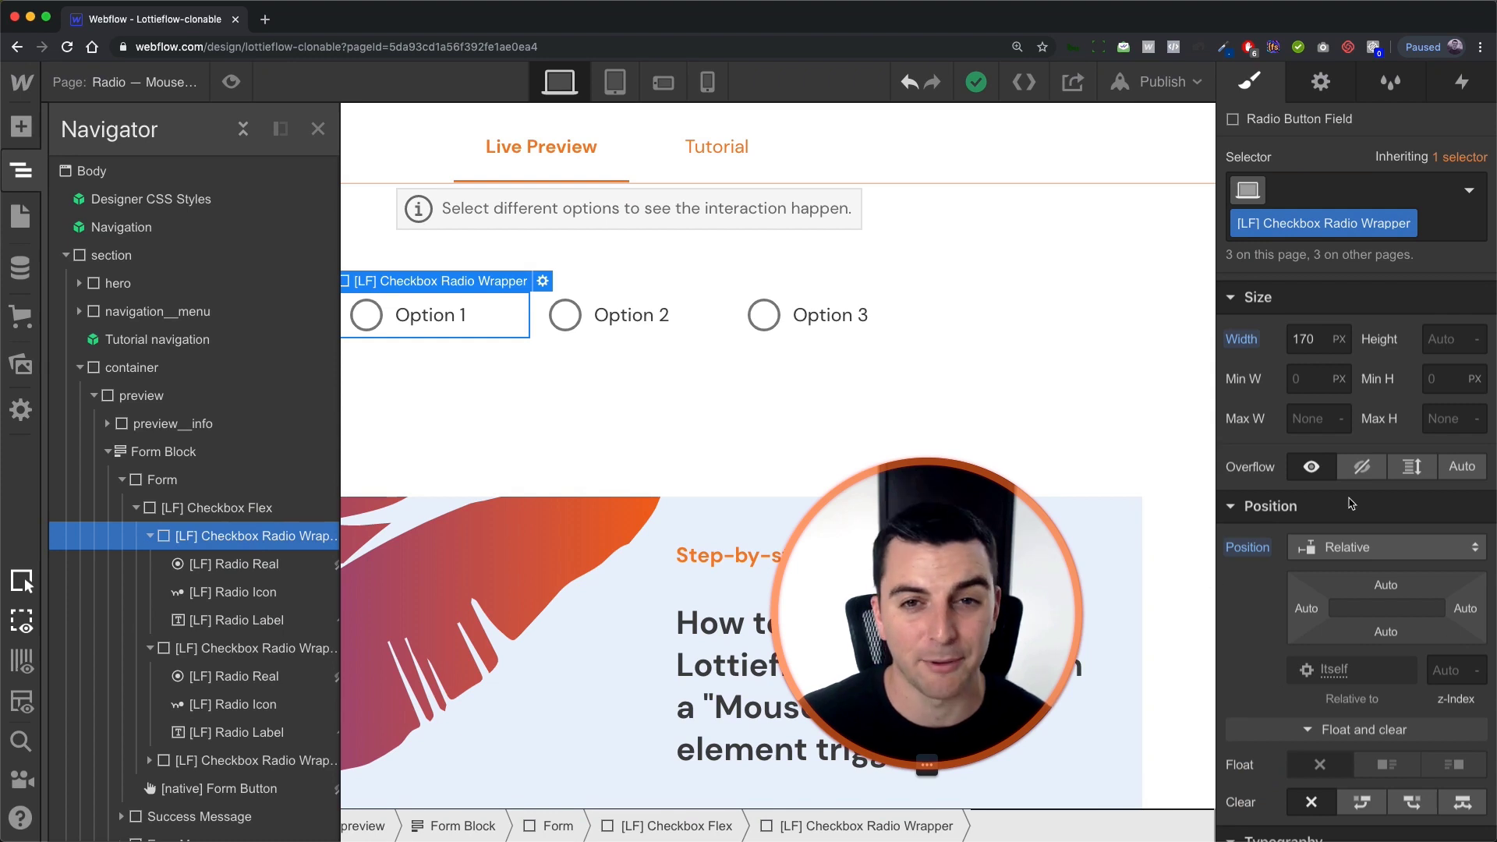
left_click(193, 622)
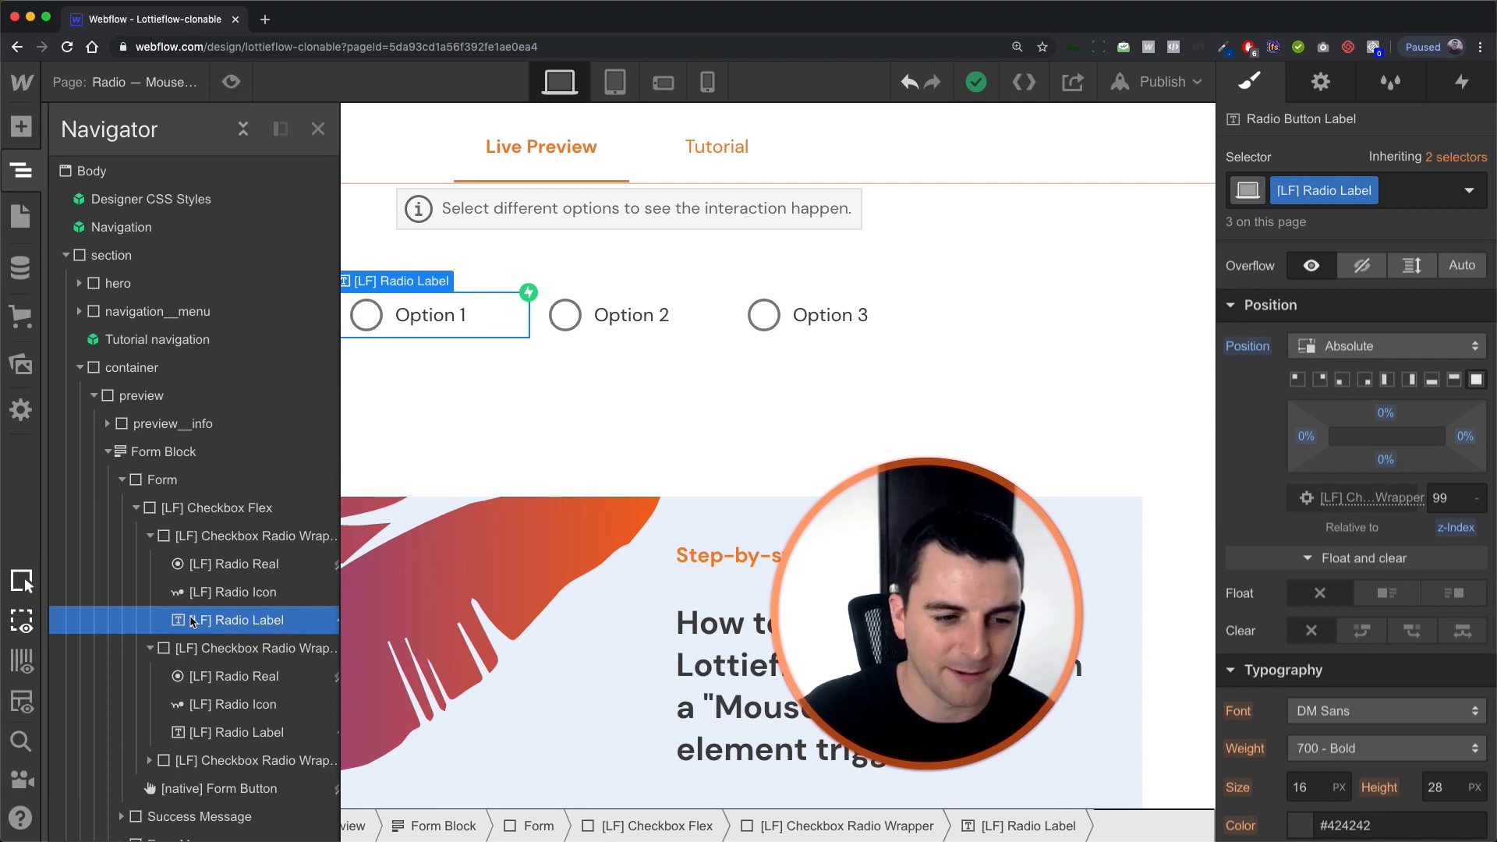
Step: Set [LF] Radio Real's Display to Block and switch to preview
left_click(260, 563)
scroll(1404, 409, "up", 8)
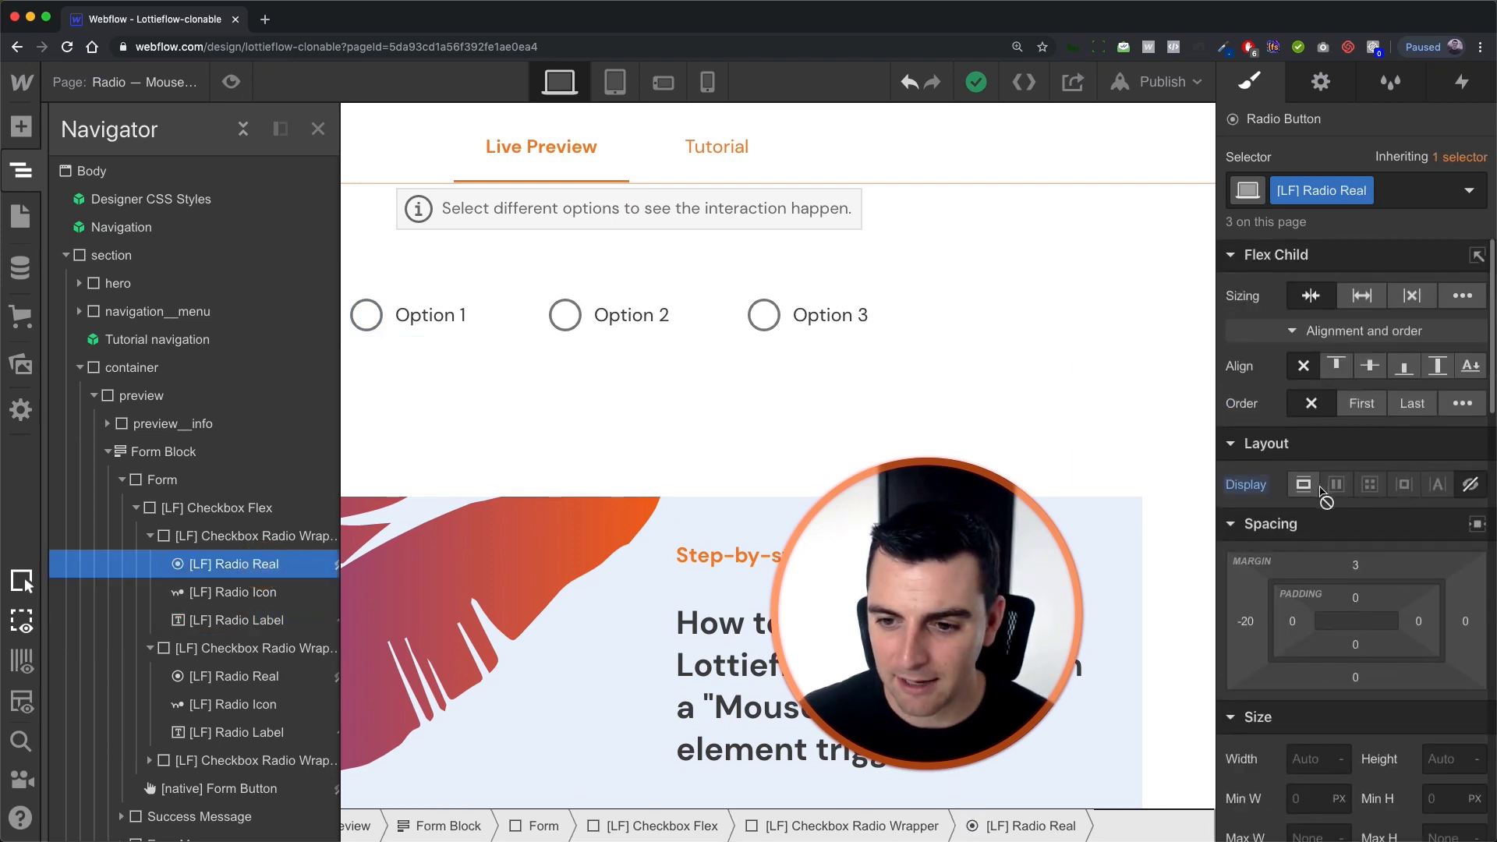
left_click(1303, 485)
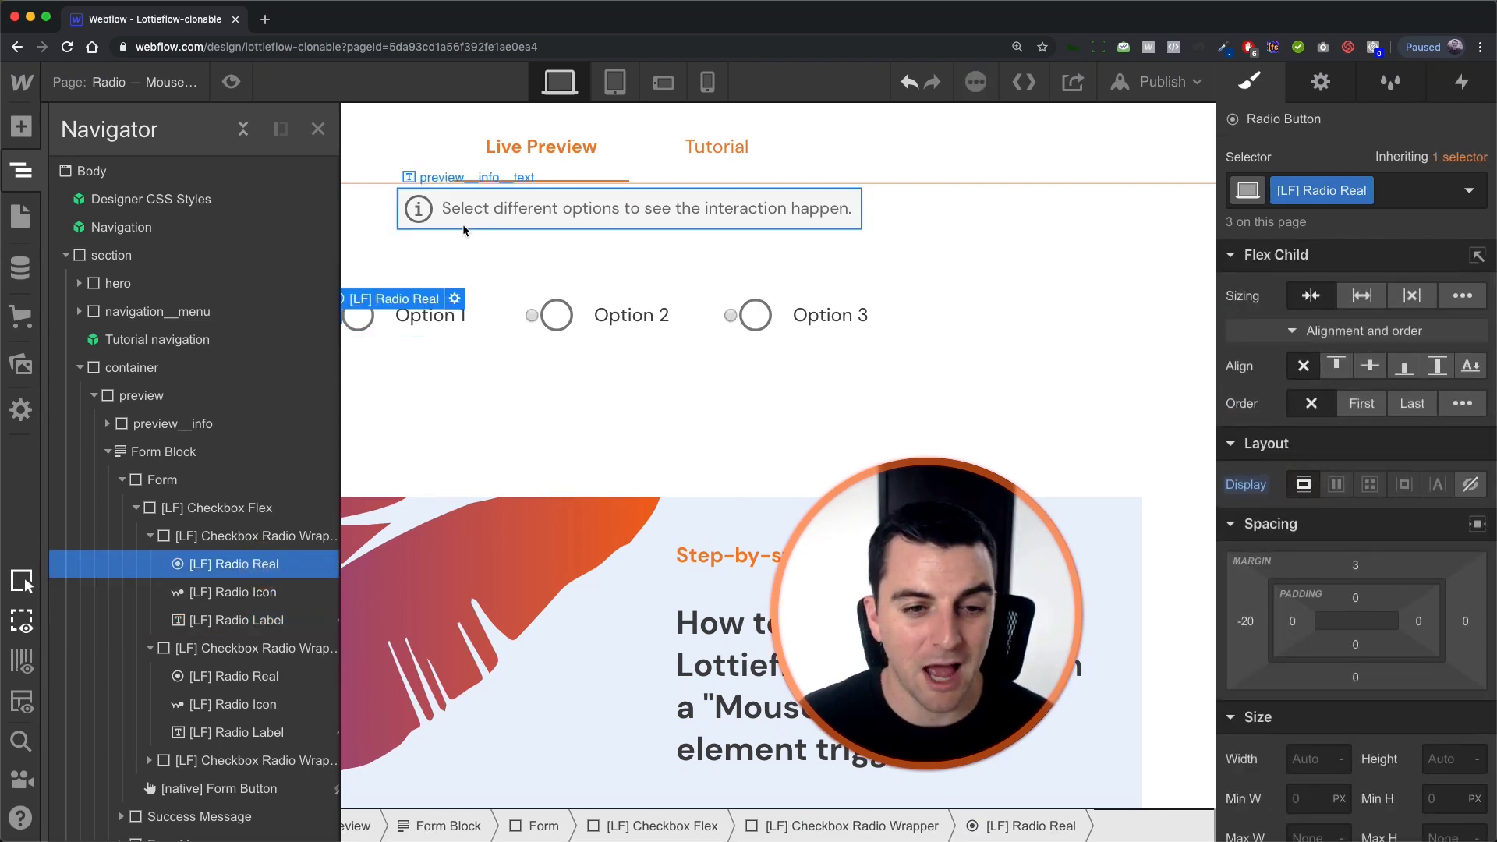
left_click(233, 83)
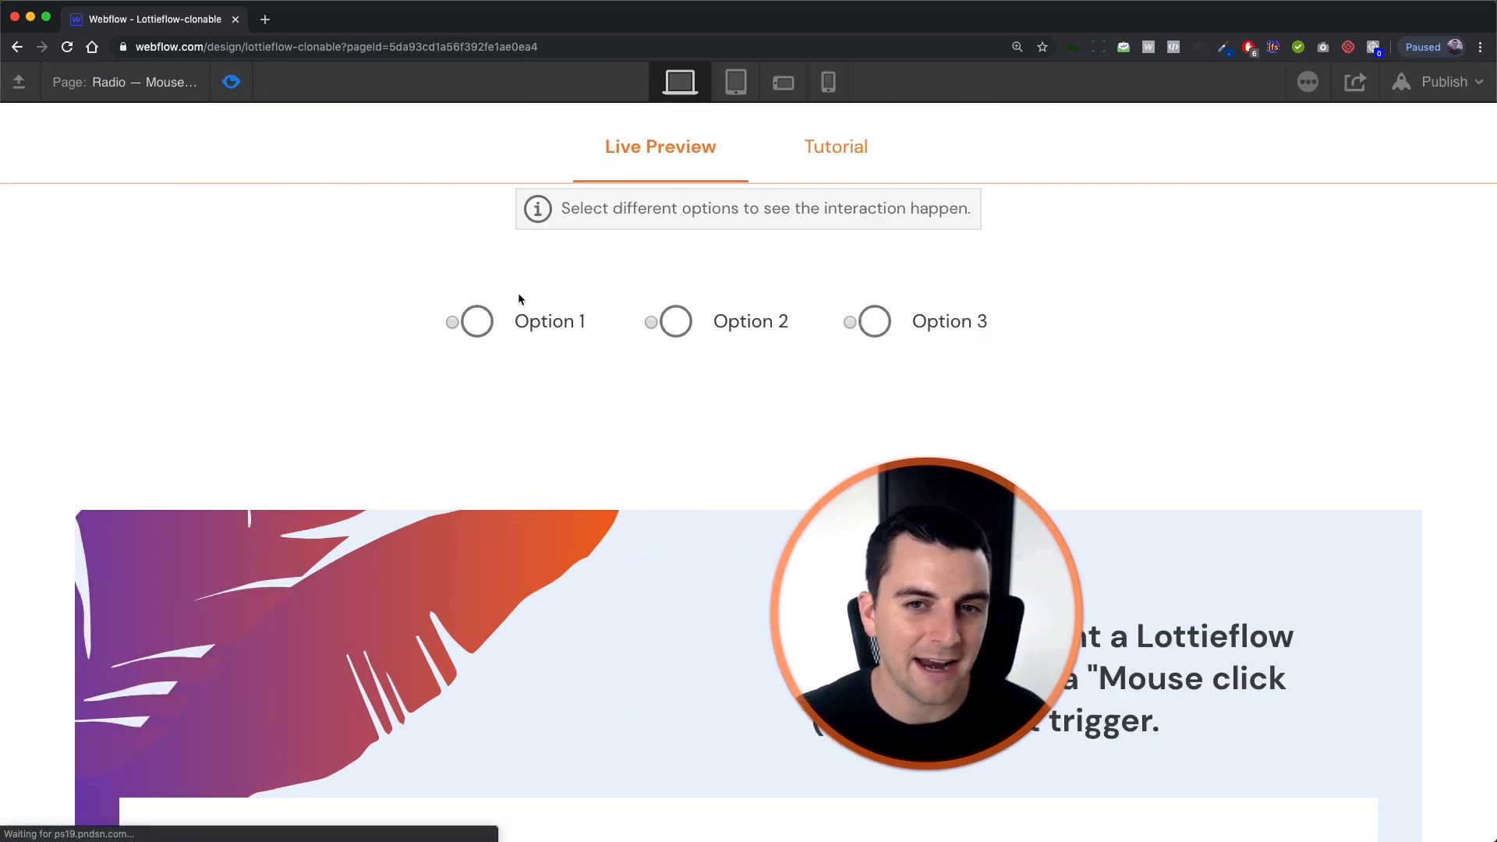
Step: In preview, choose Option 1 and then Option 2 repeatedly to test the Lottie icons
left_click(529, 324)
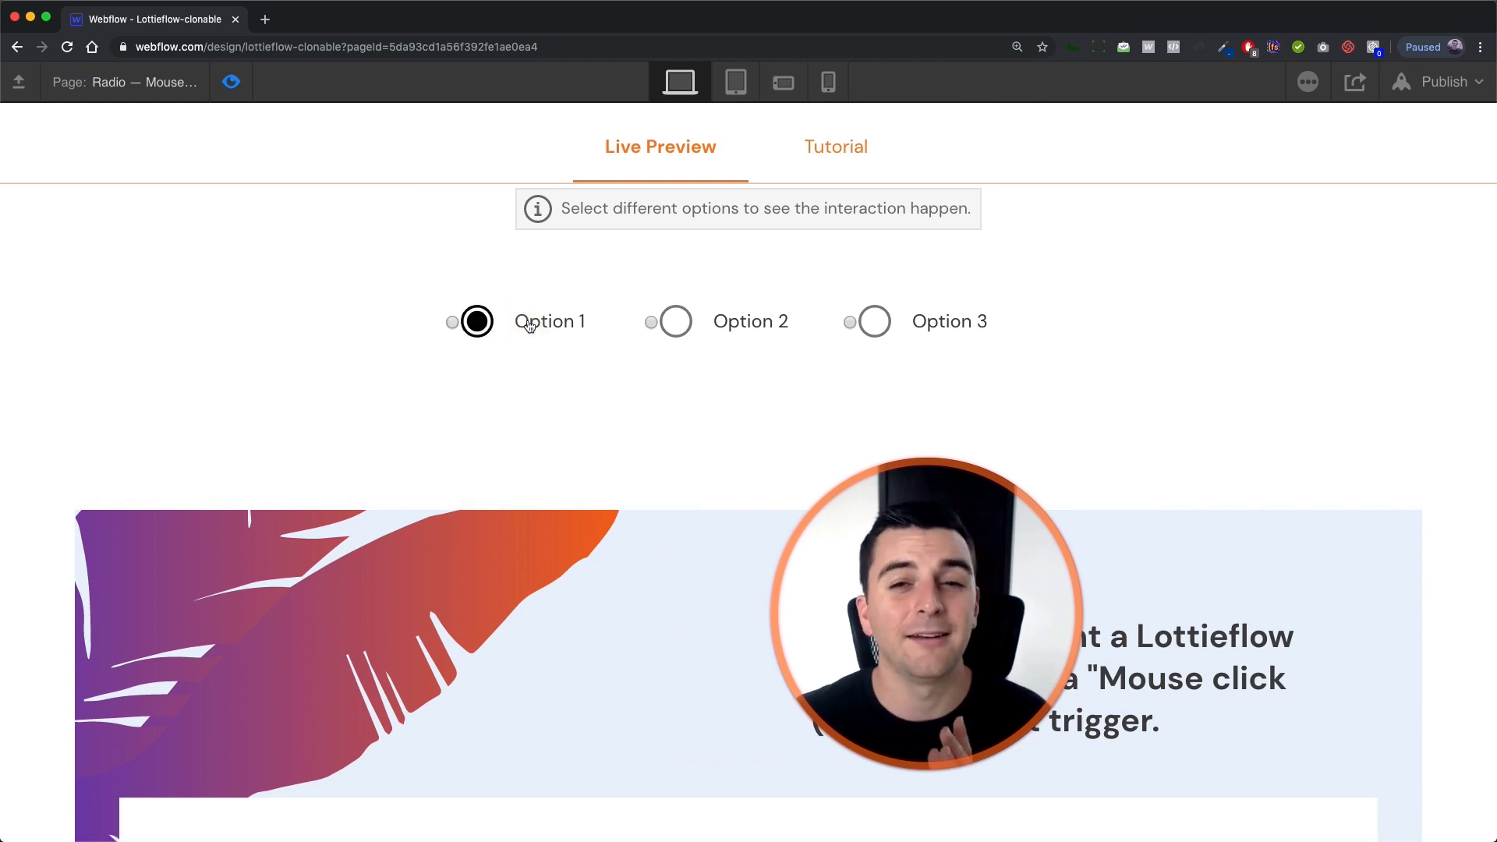
left_click(753, 324)
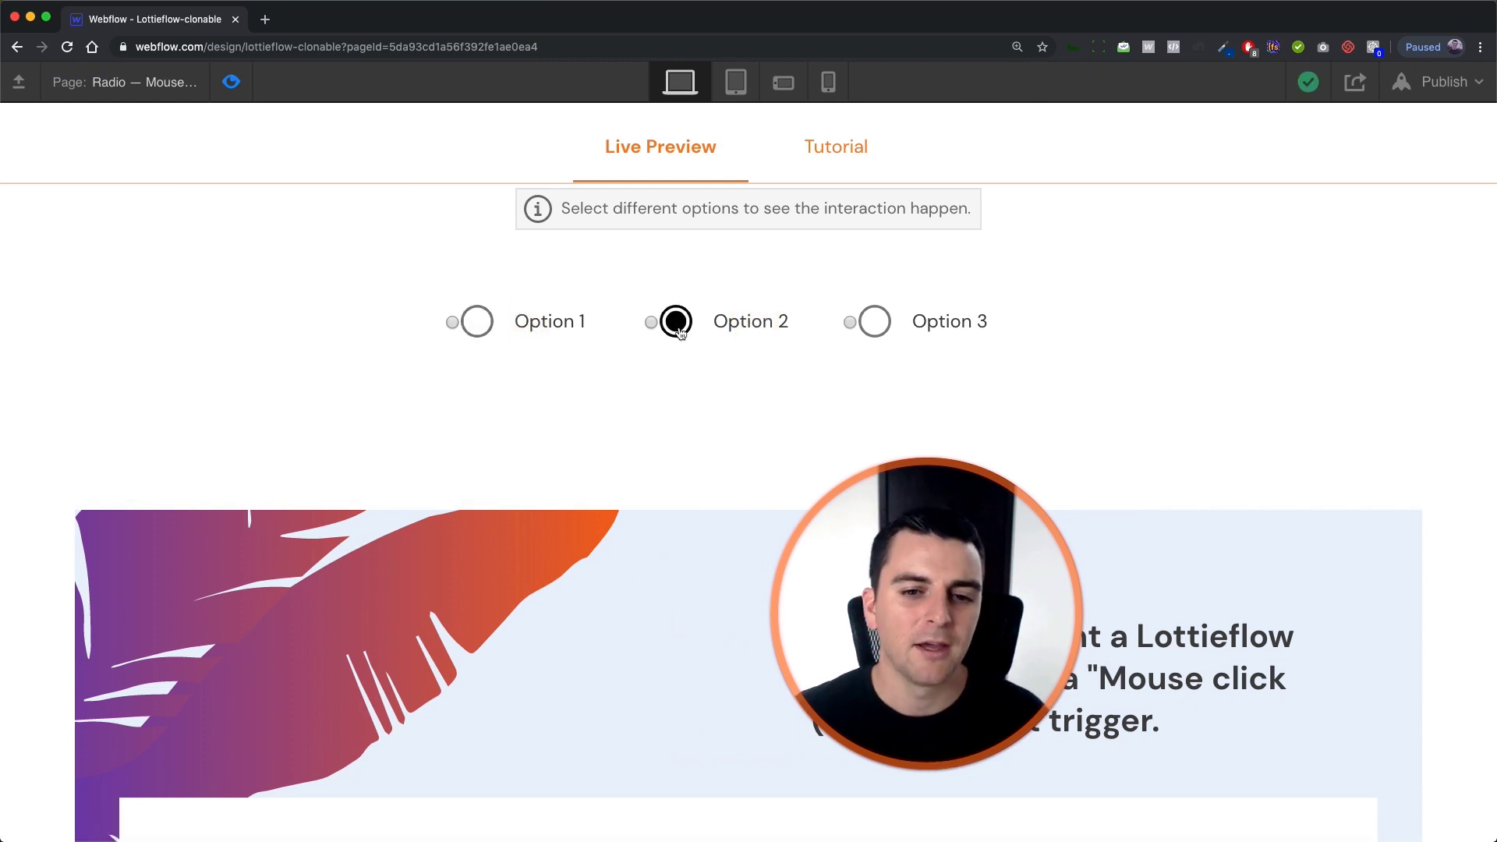
left_click(535, 328)
left_click(716, 324)
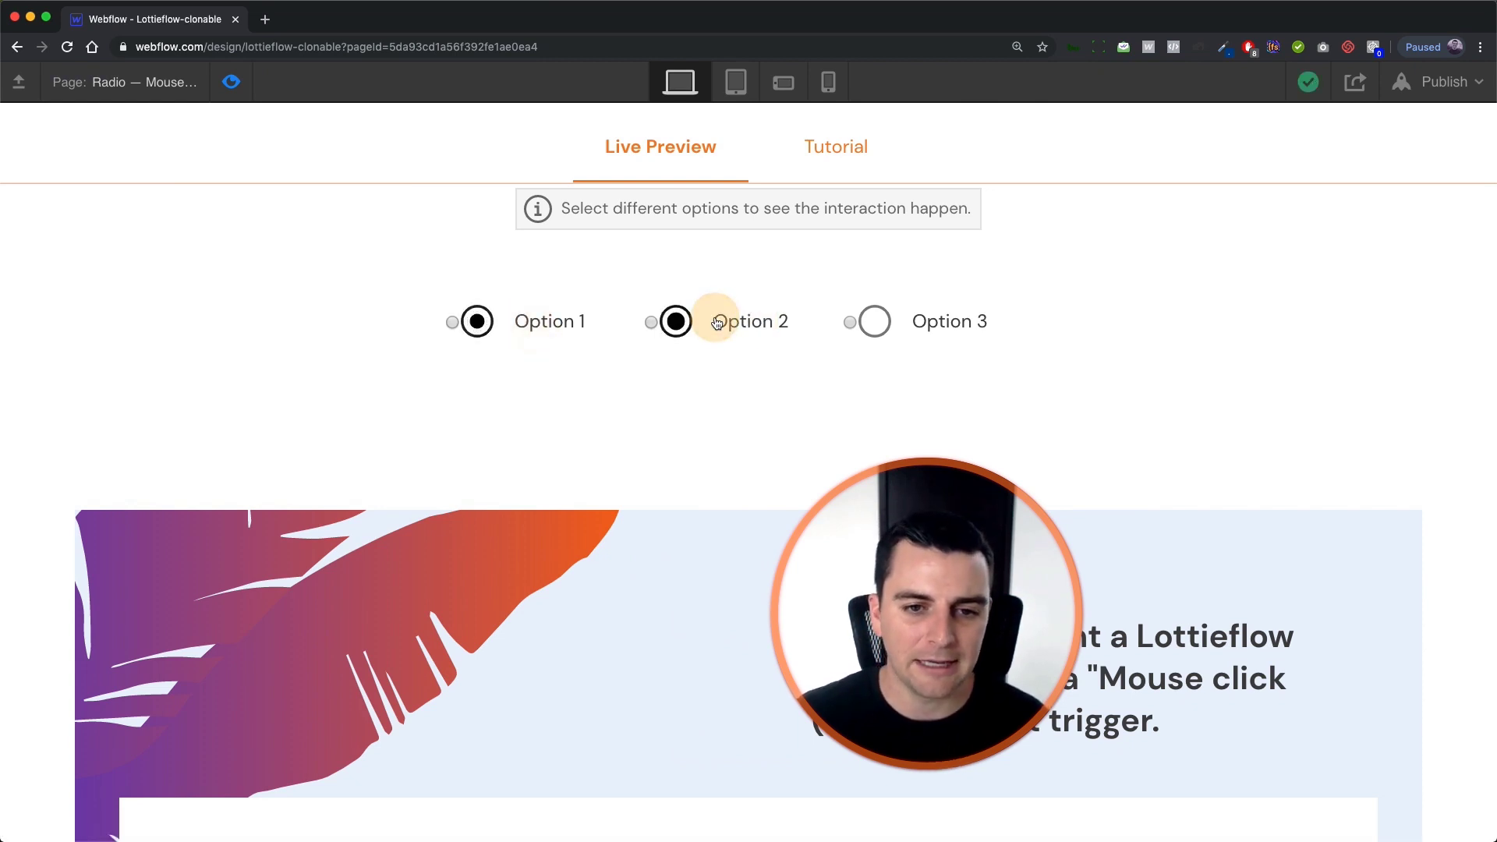
double_click(652, 334)
triple_click(771, 334)
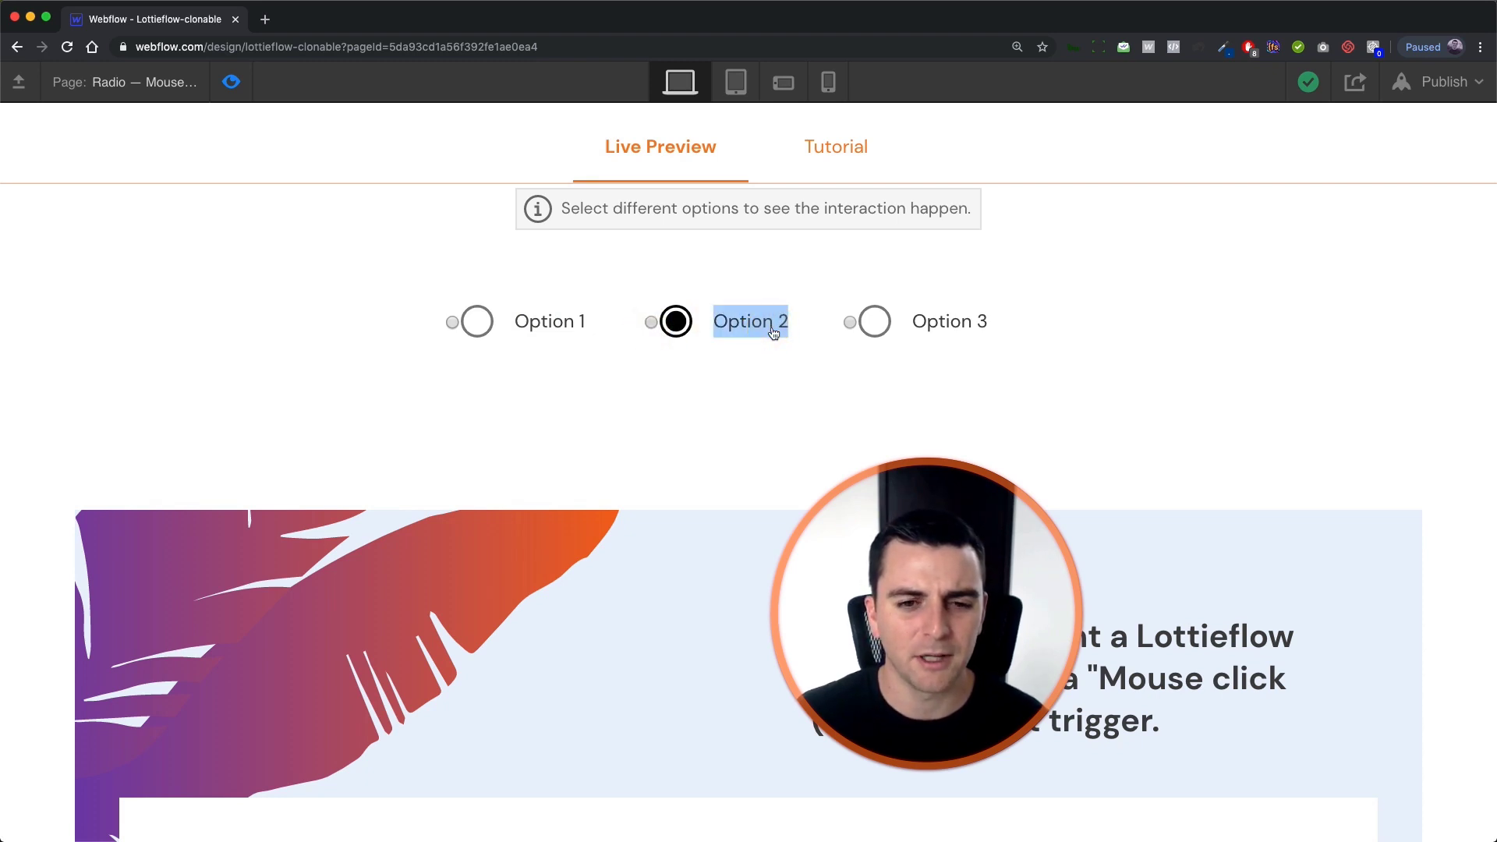
left_click(949, 333)
Step: Switch among Options 3, 2, 3 and 1 to confirm others reset, then exit preview
left_click(948, 329)
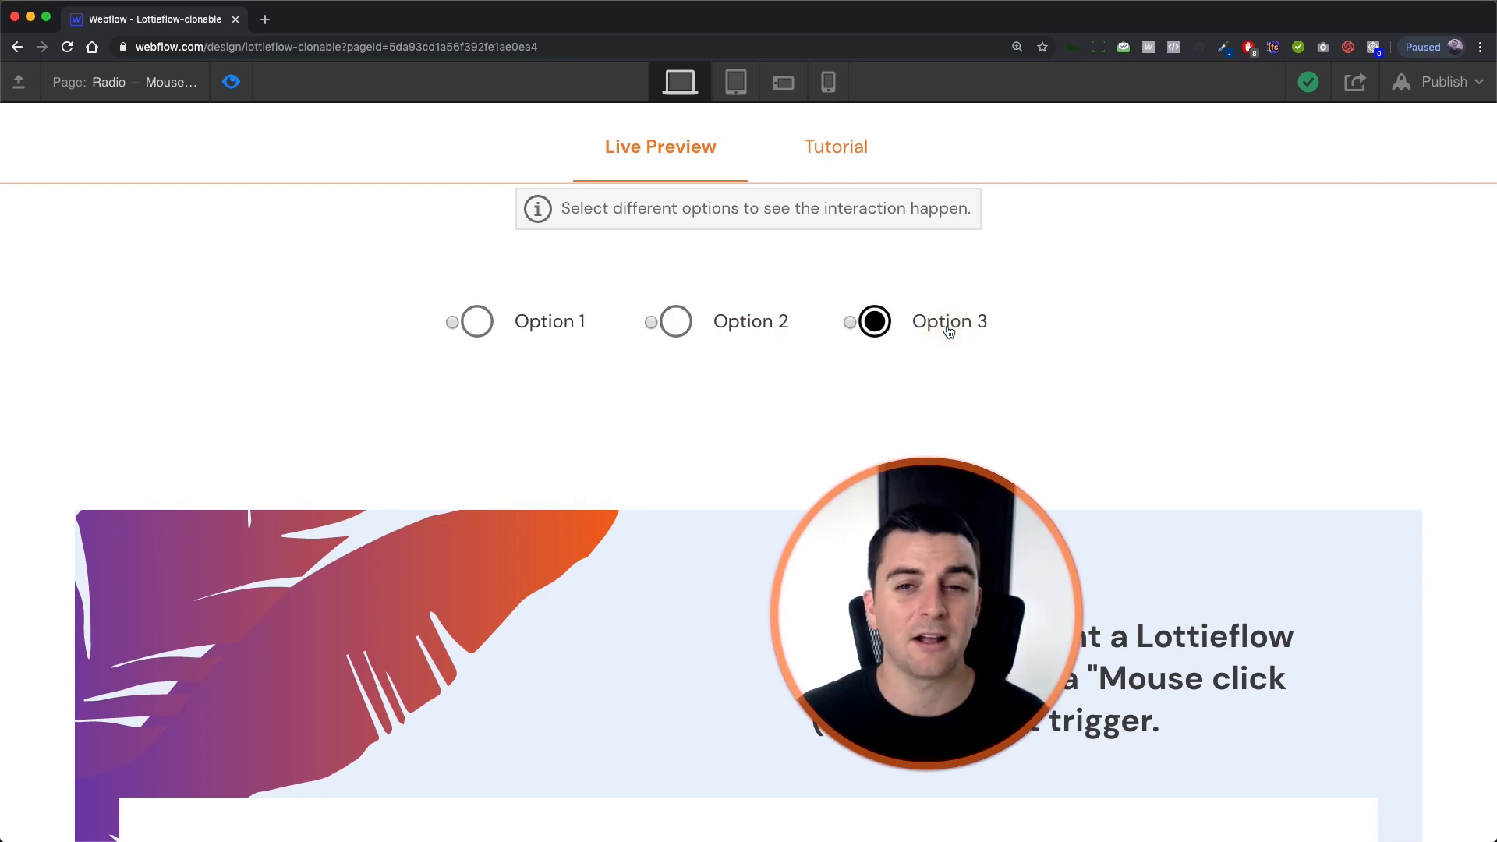
left_click(730, 335)
left_click(956, 326)
left_click(578, 323)
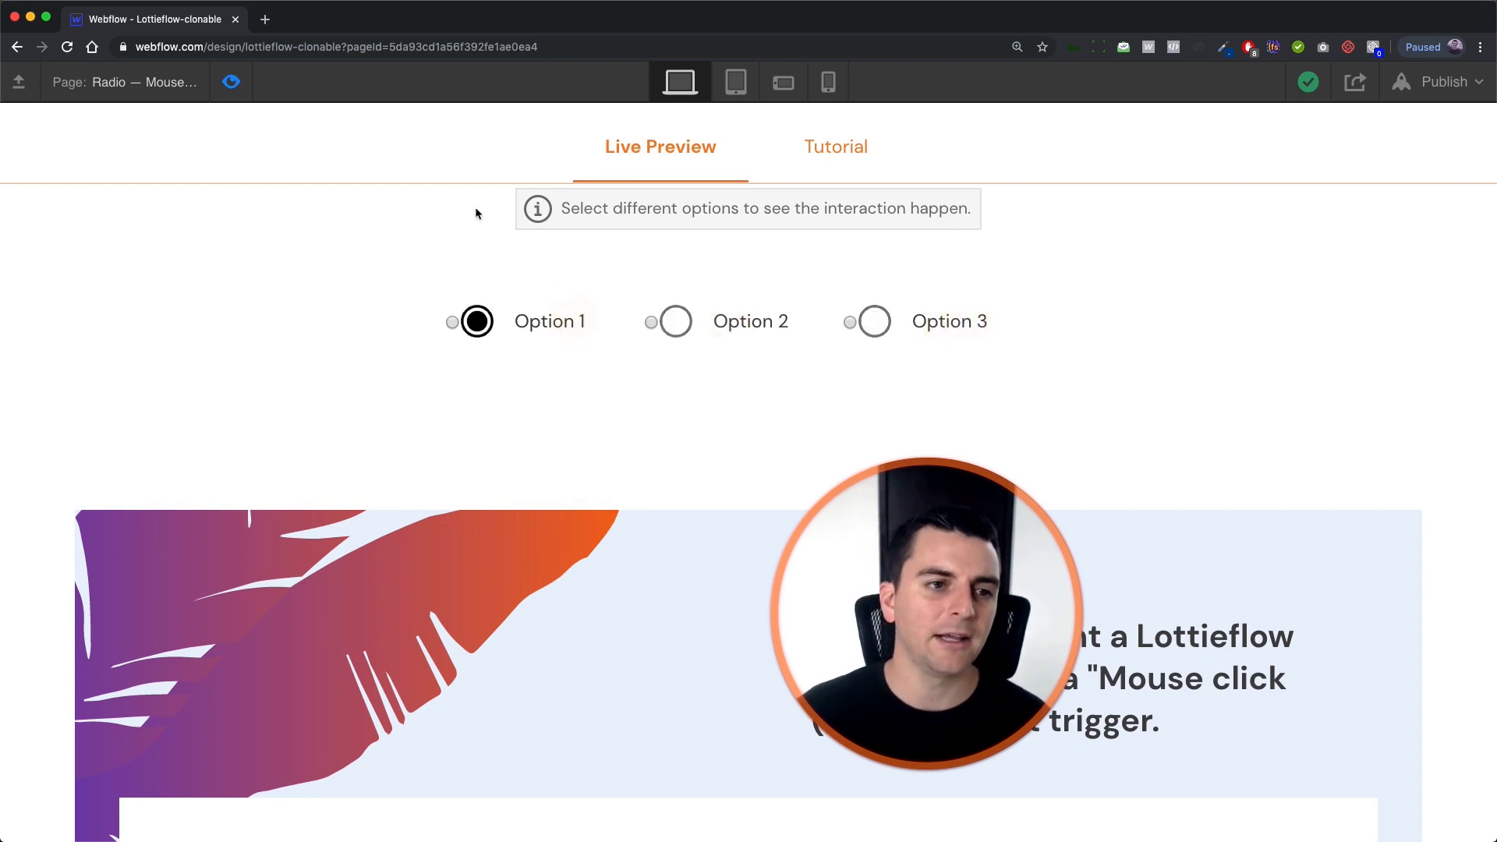
left_click(227, 82)
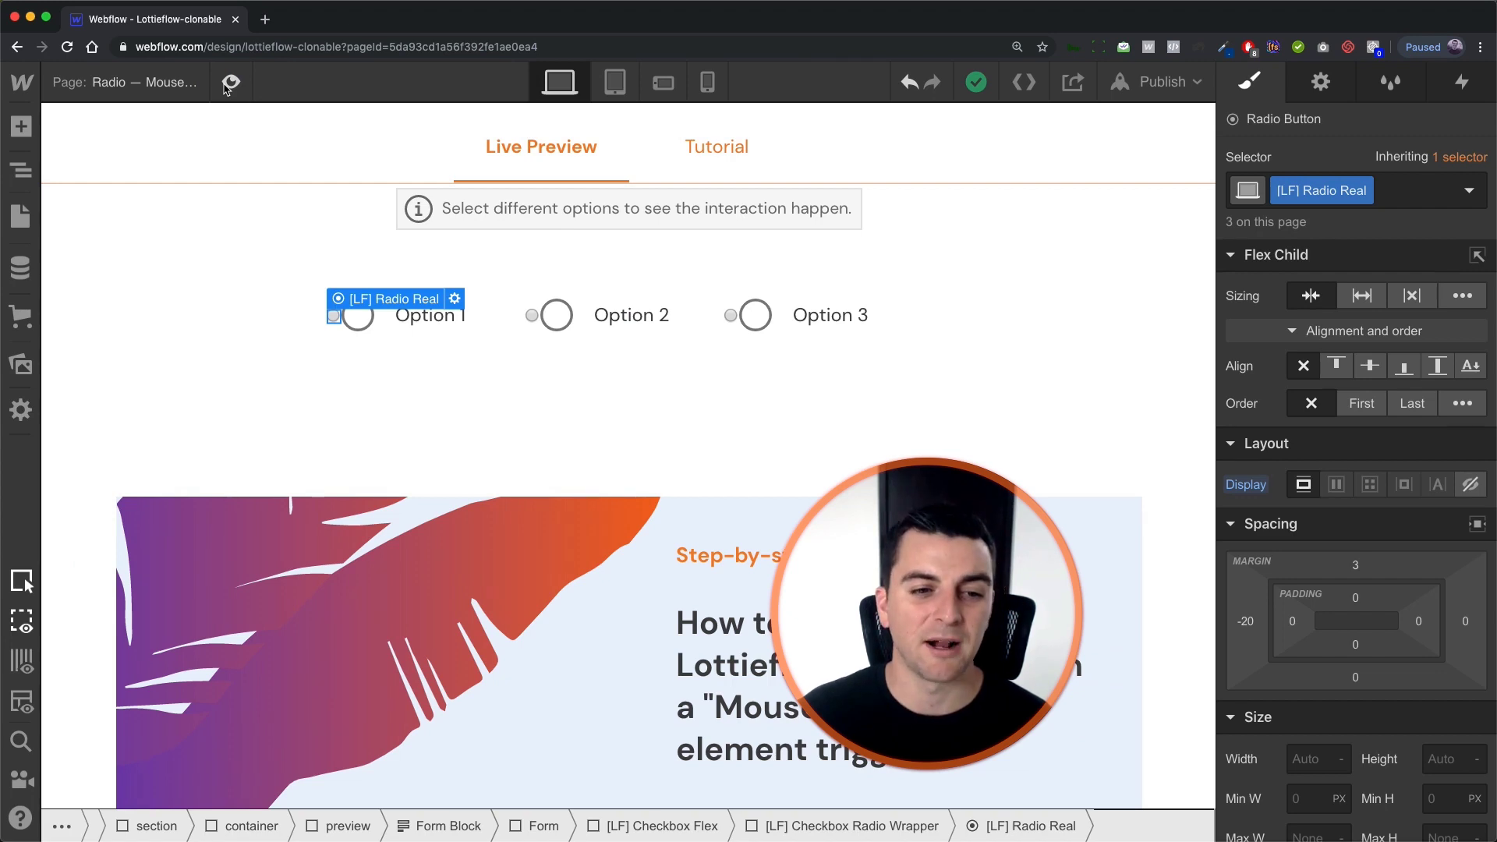
left_click(1203, 86)
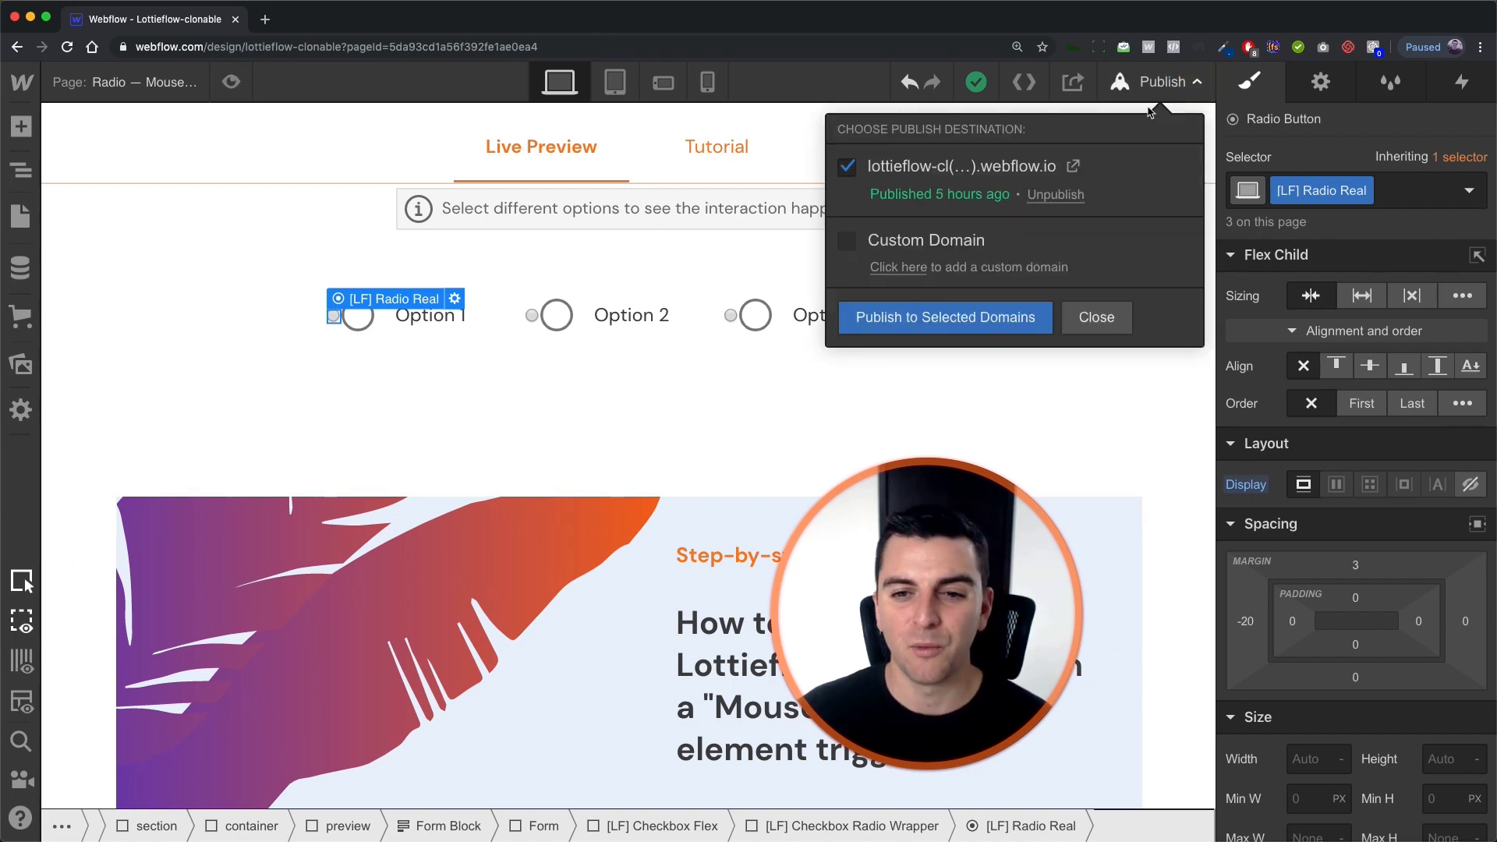
Step: Publish to the webflow.io domain and open the live site in a new tab
left_click(951, 315)
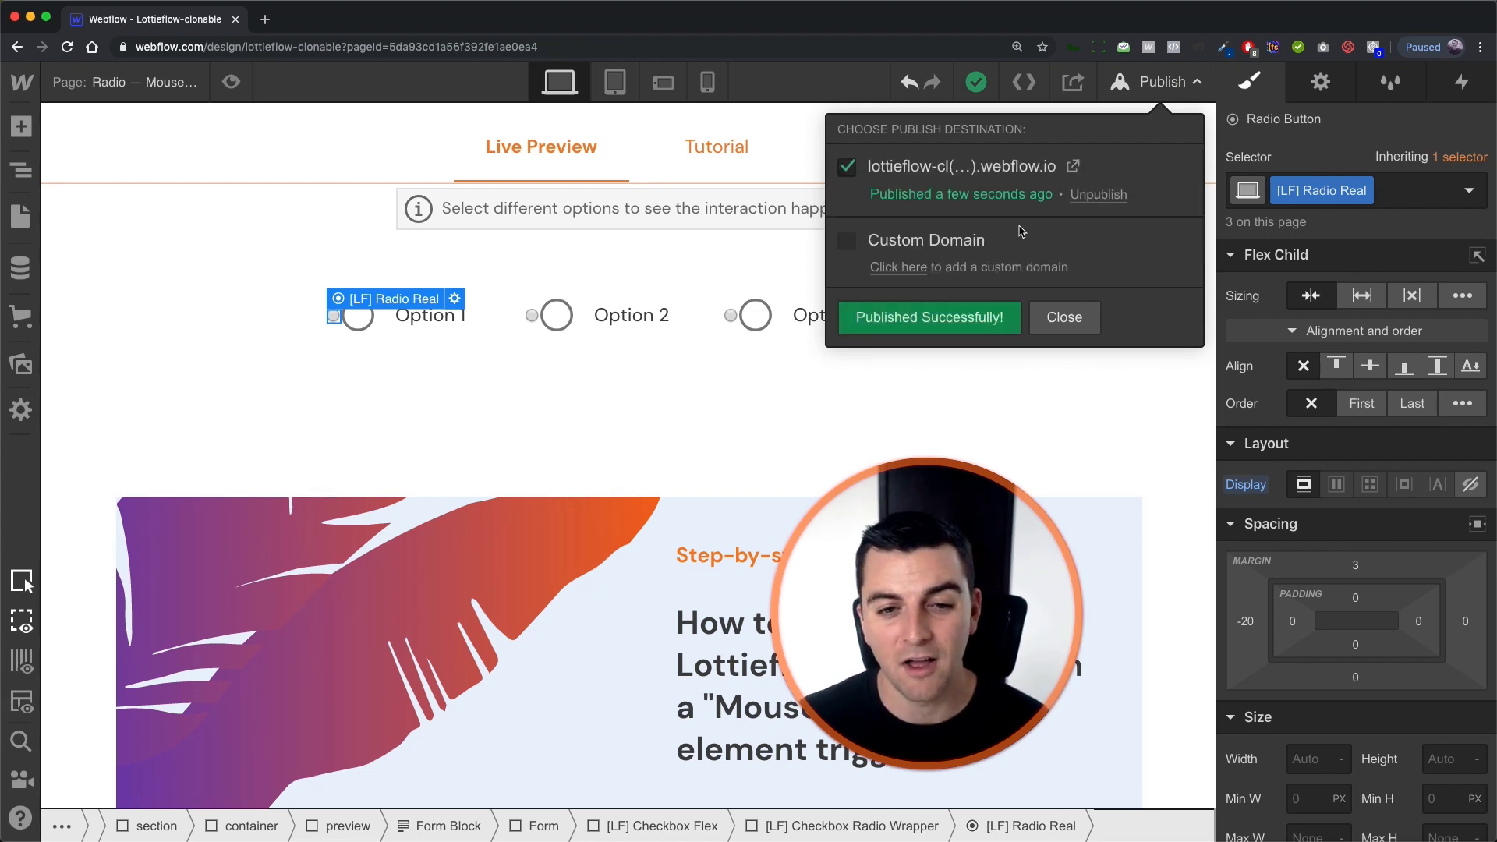
left_click(1071, 168)
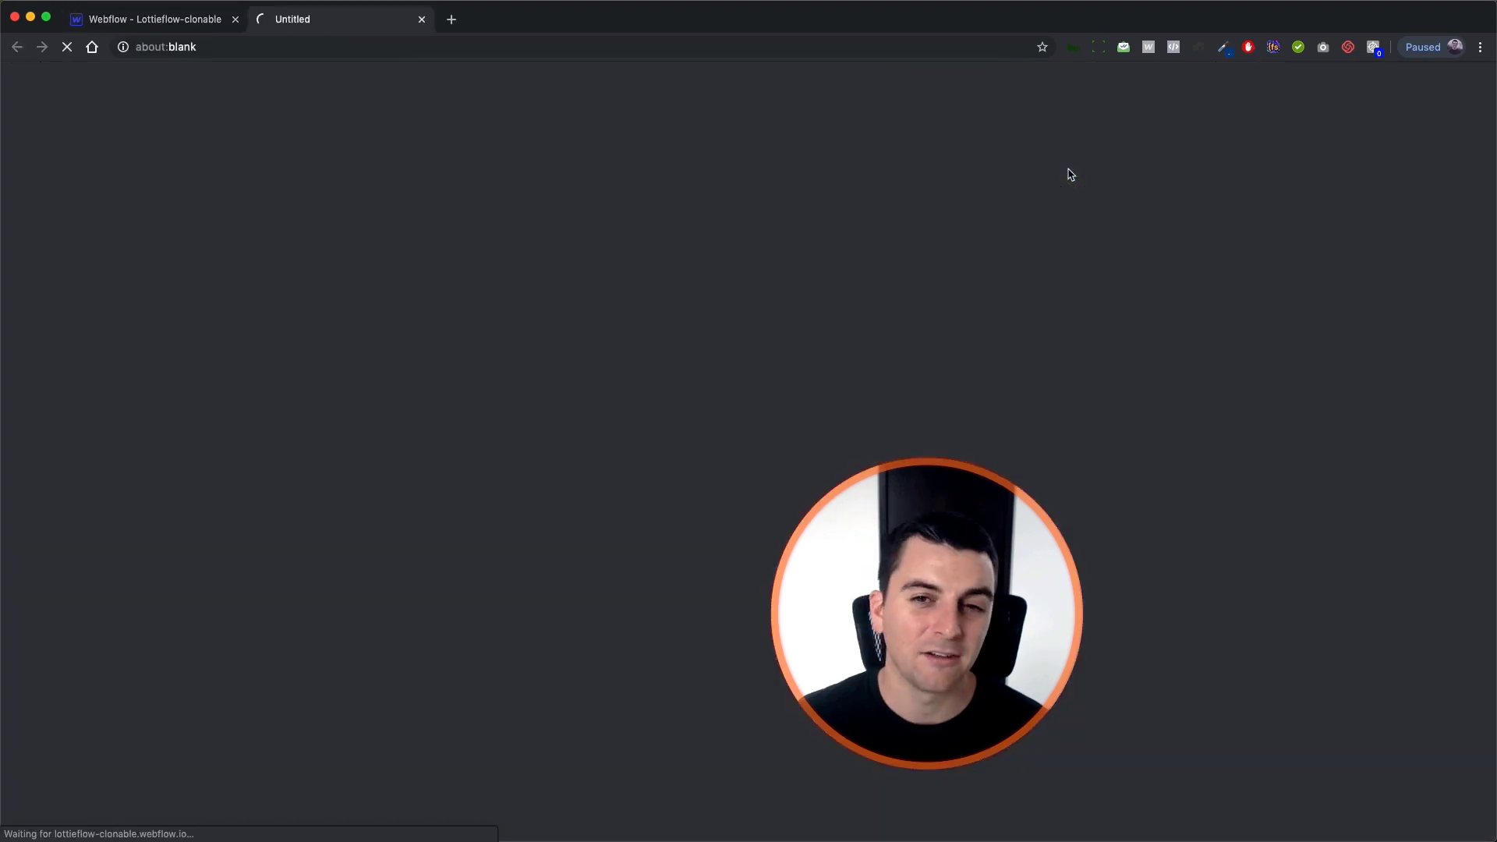
Step: On the live page, switch among Options 1, 2 and 3 to watch the icons animate
left_click_drag(1019, 603, 285, 620)
scroll(816, 485, "down", 7)
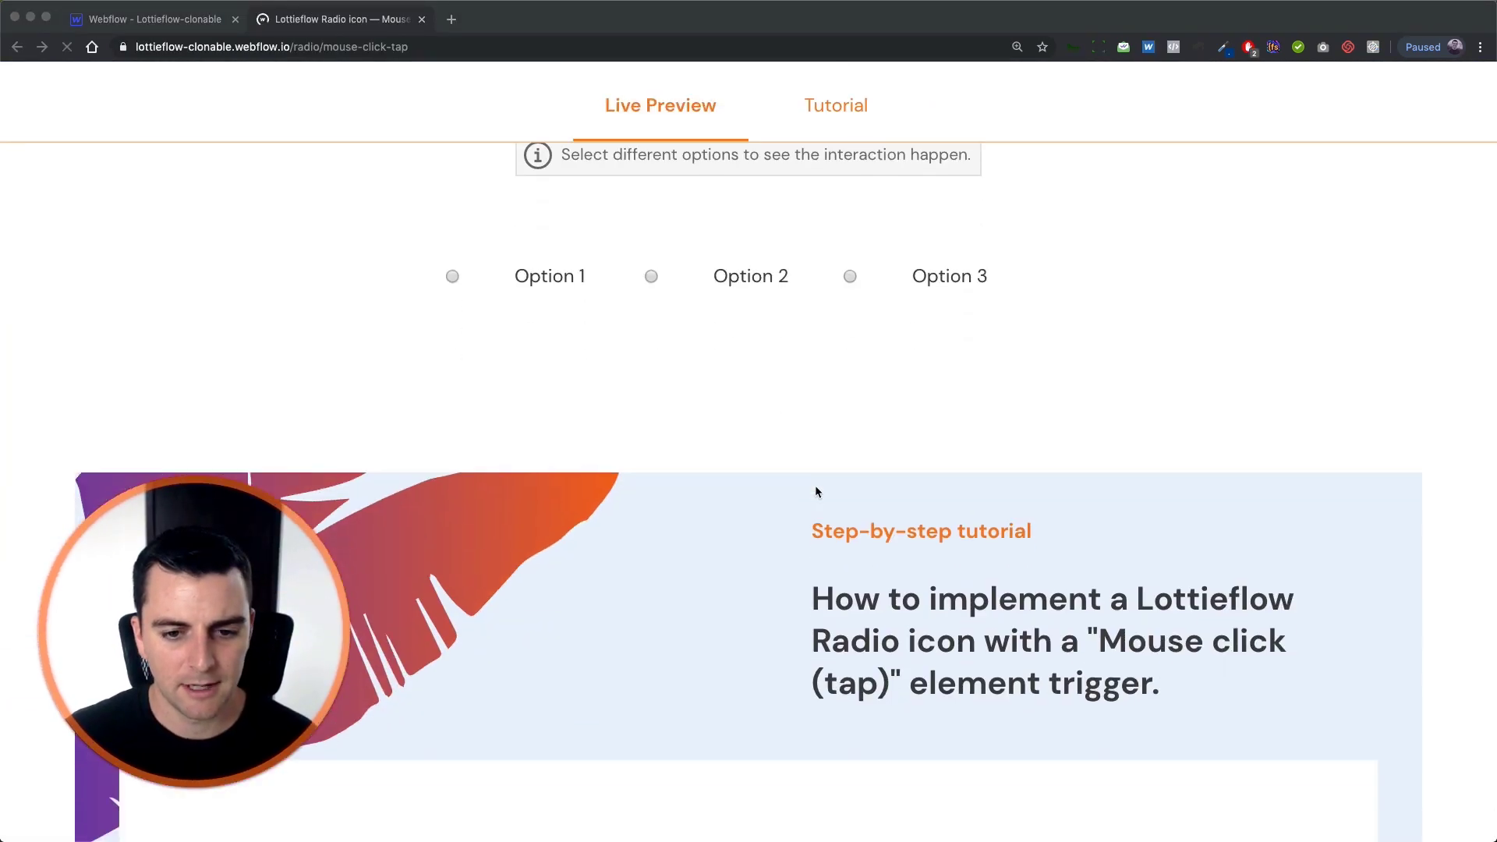
scroll(669, 335, "up", 1)
scroll(669, 340, "up", 1)
left_click(525, 395)
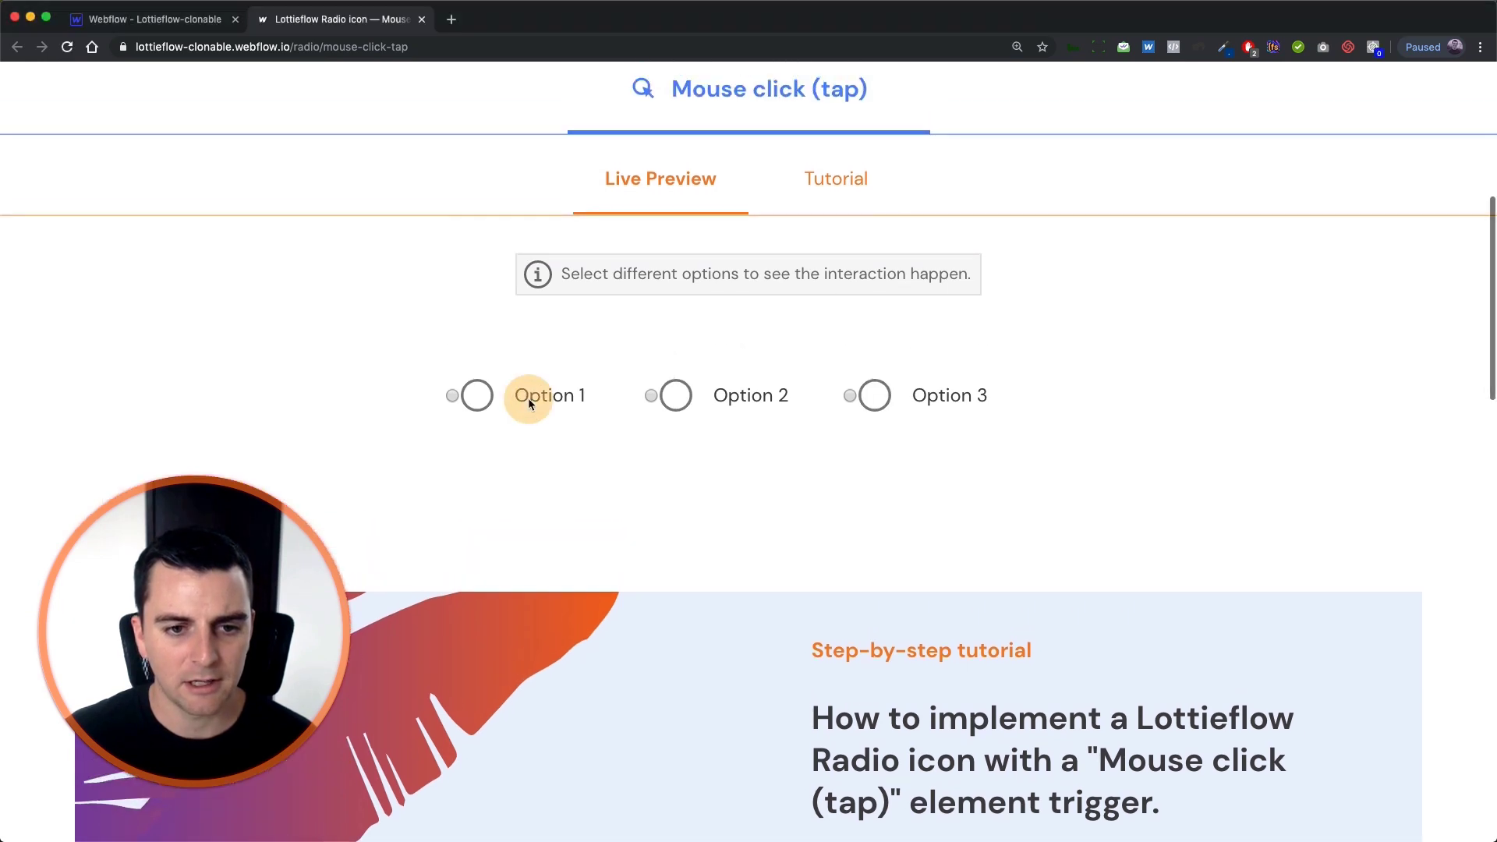
left_click(729, 401)
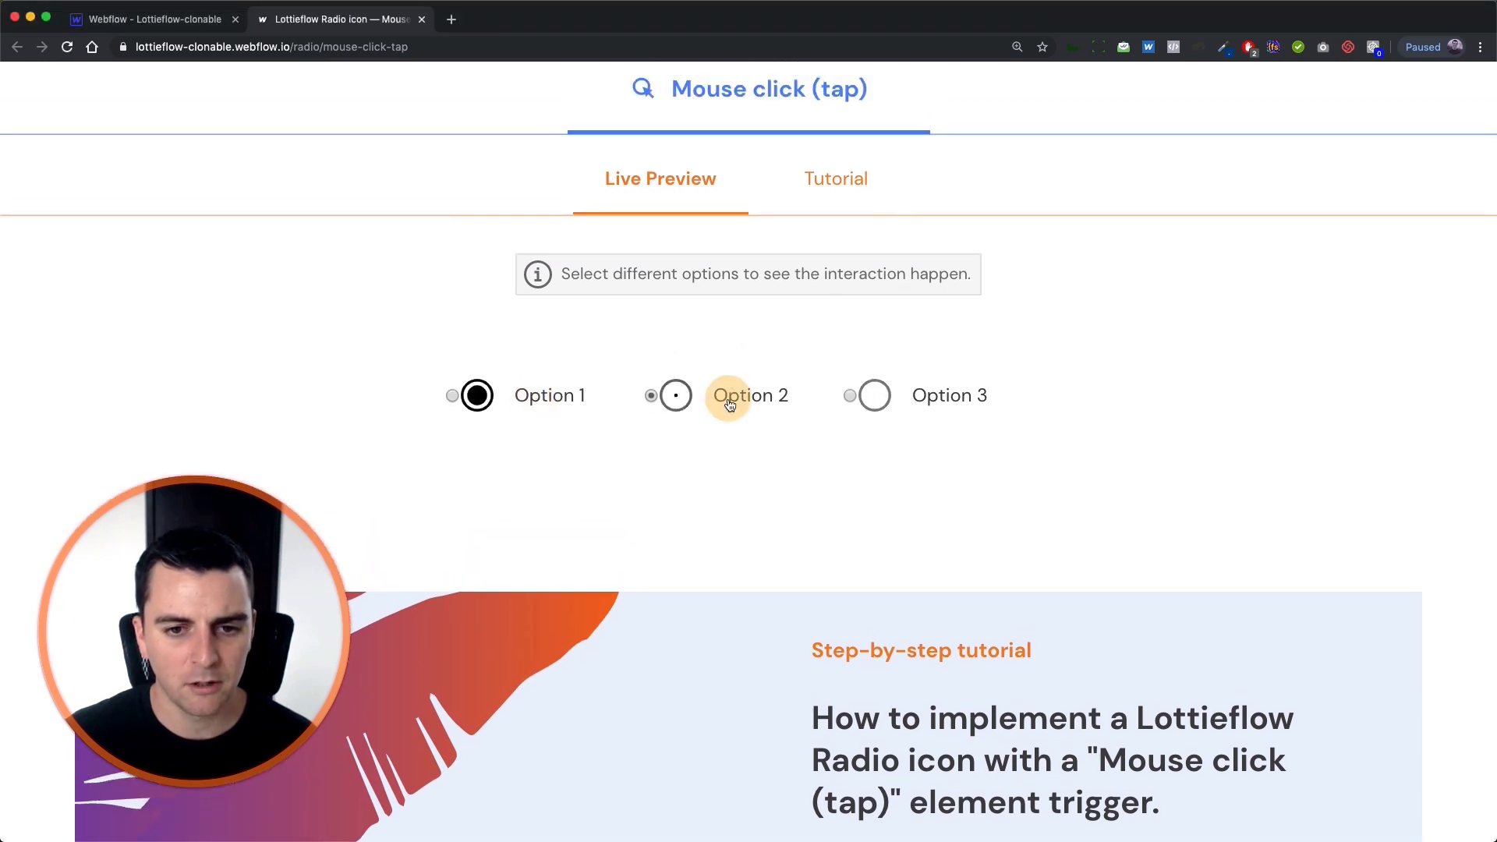
left_click(924, 402)
left_click(732, 401)
left_click(546, 401)
left_click(730, 396)
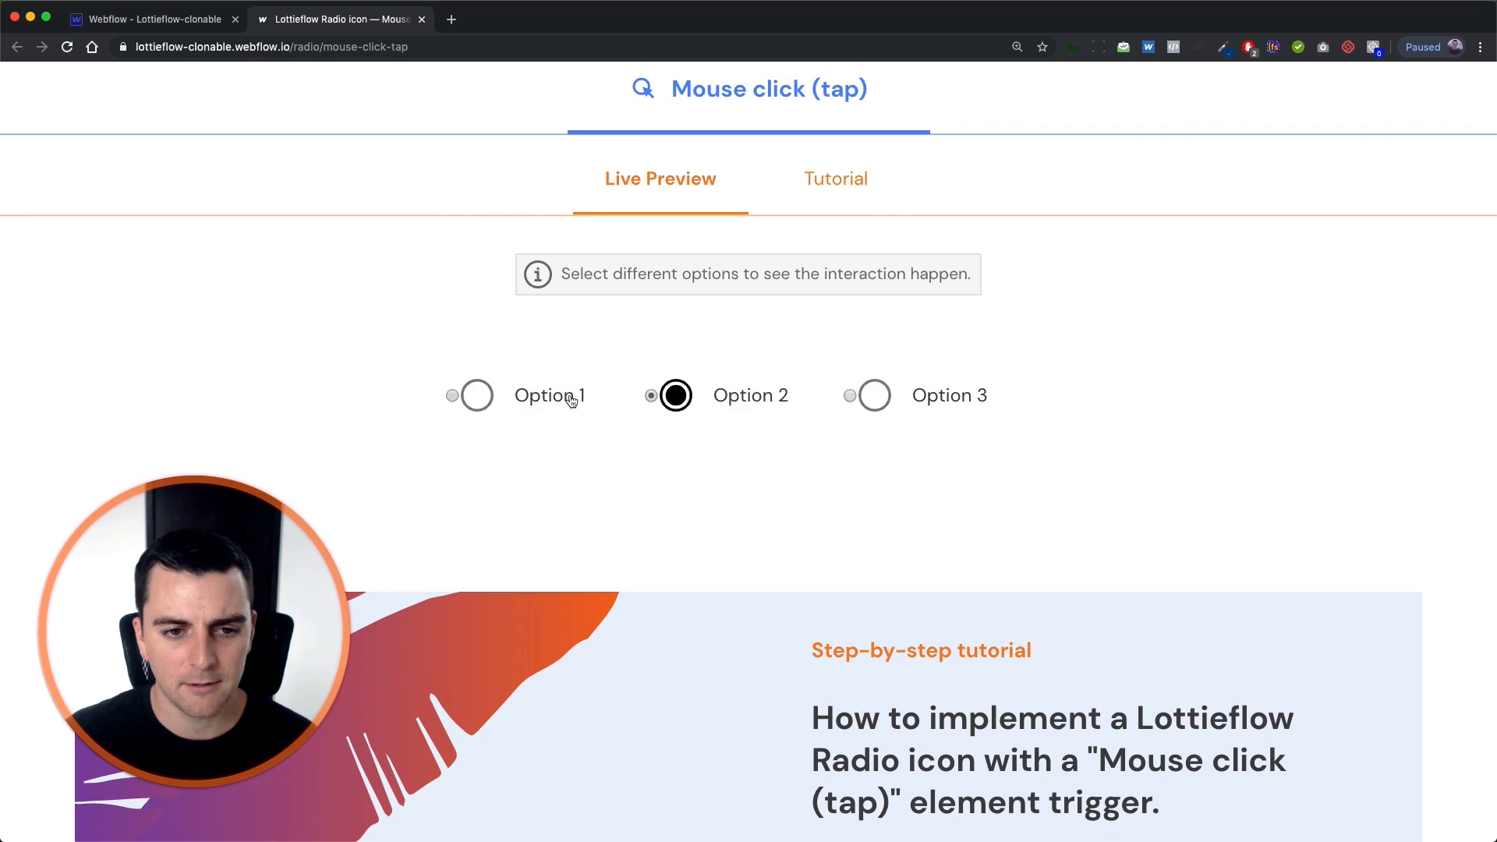
left_click(568, 396)
left_click(755, 396)
Step: Rapidly re-choose Options 1–3 many times, ending with Option 3 selected
left_click(852, 399)
double_click(748, 396)
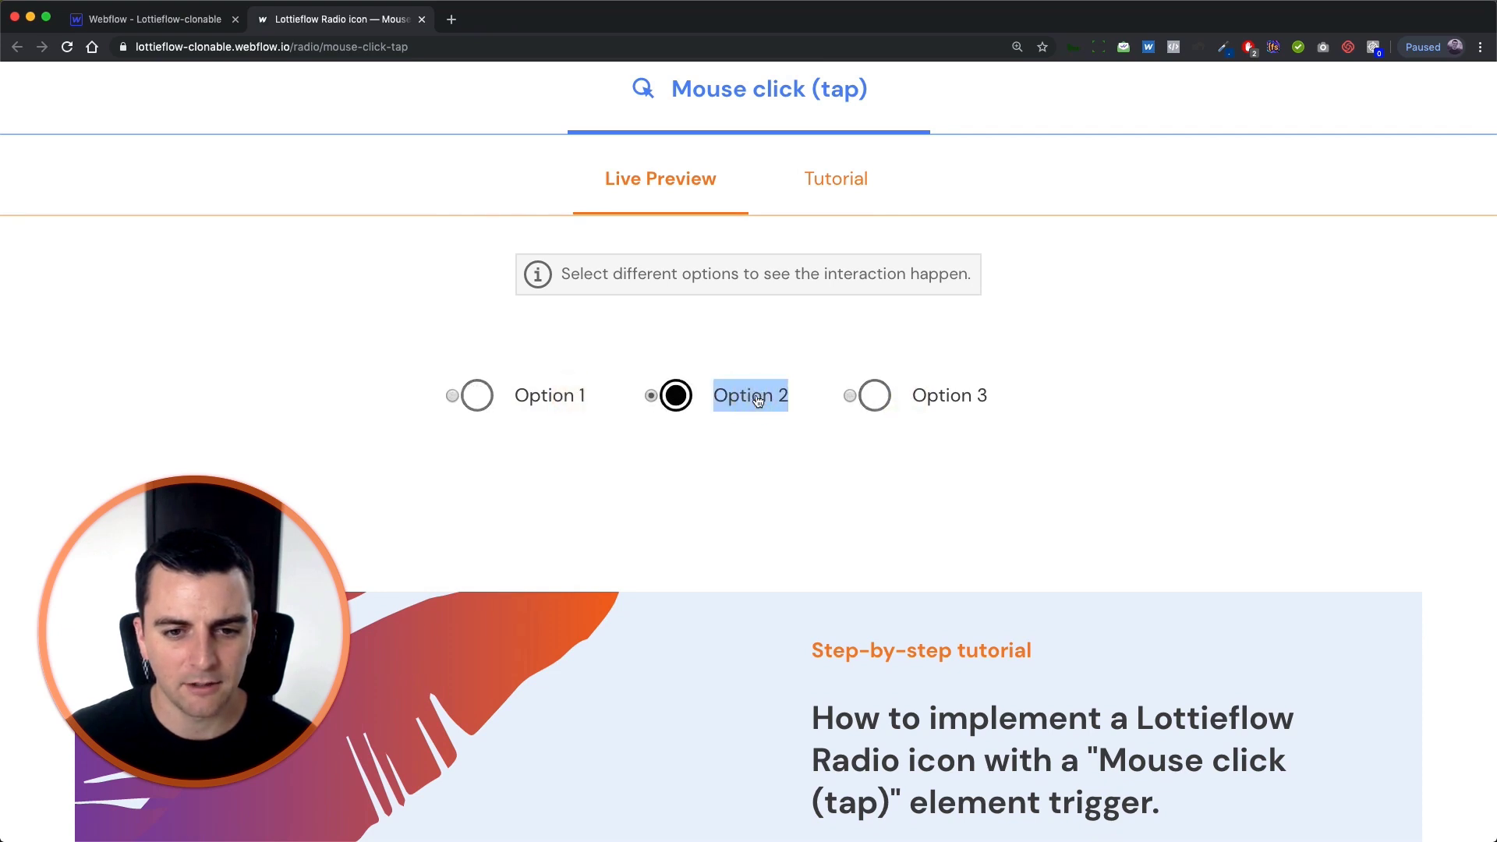
left_click(748, 396)
left_click(521, 398)
left_click(702, 395)
left_click(561, 395)
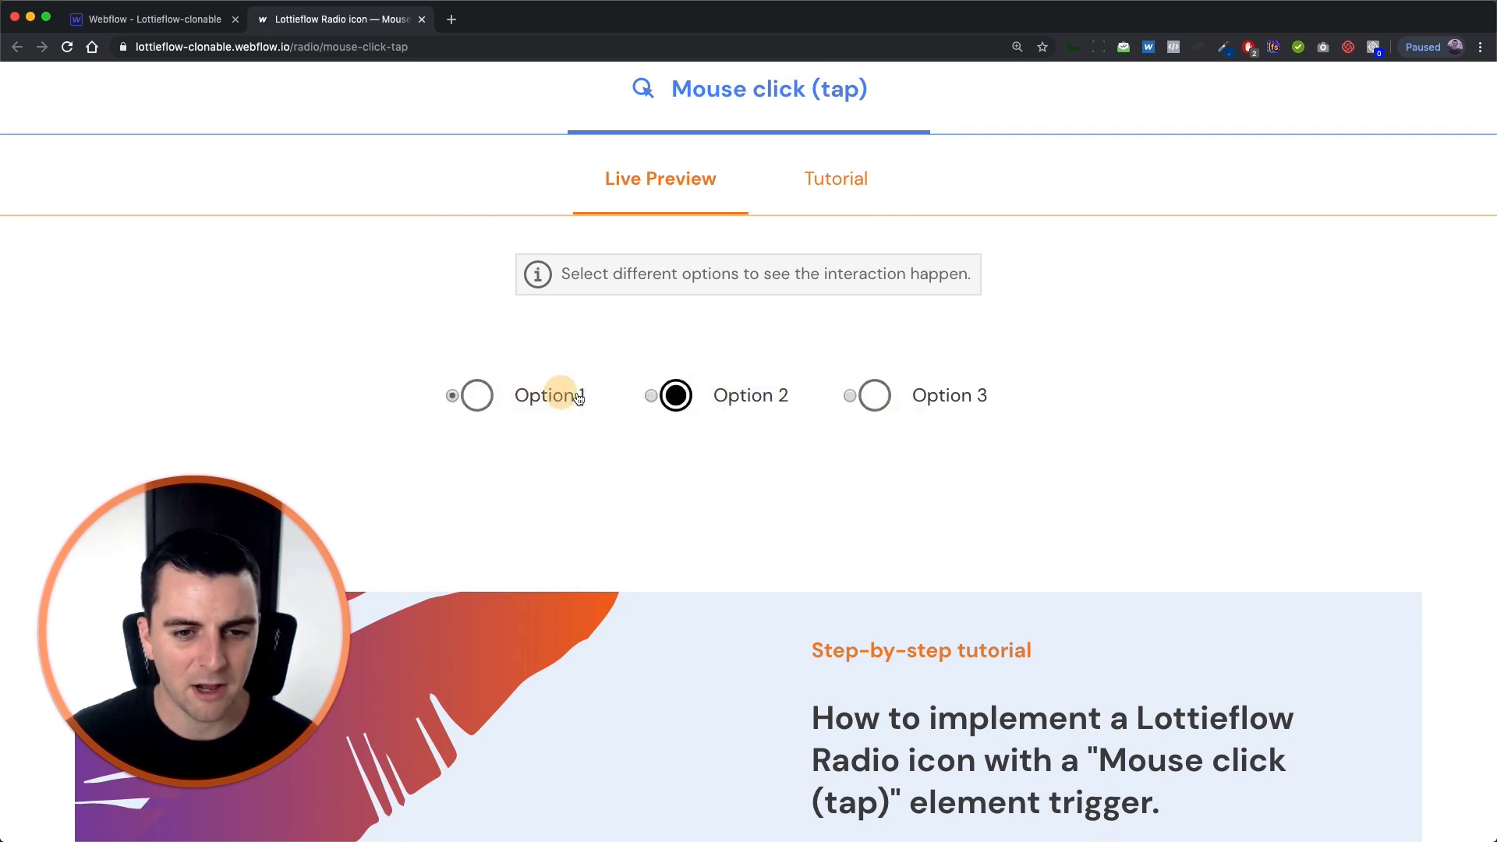
left_click(752, 395)
left_click(885, 395)
left_click(708, 399)
triple_click(514, 395)
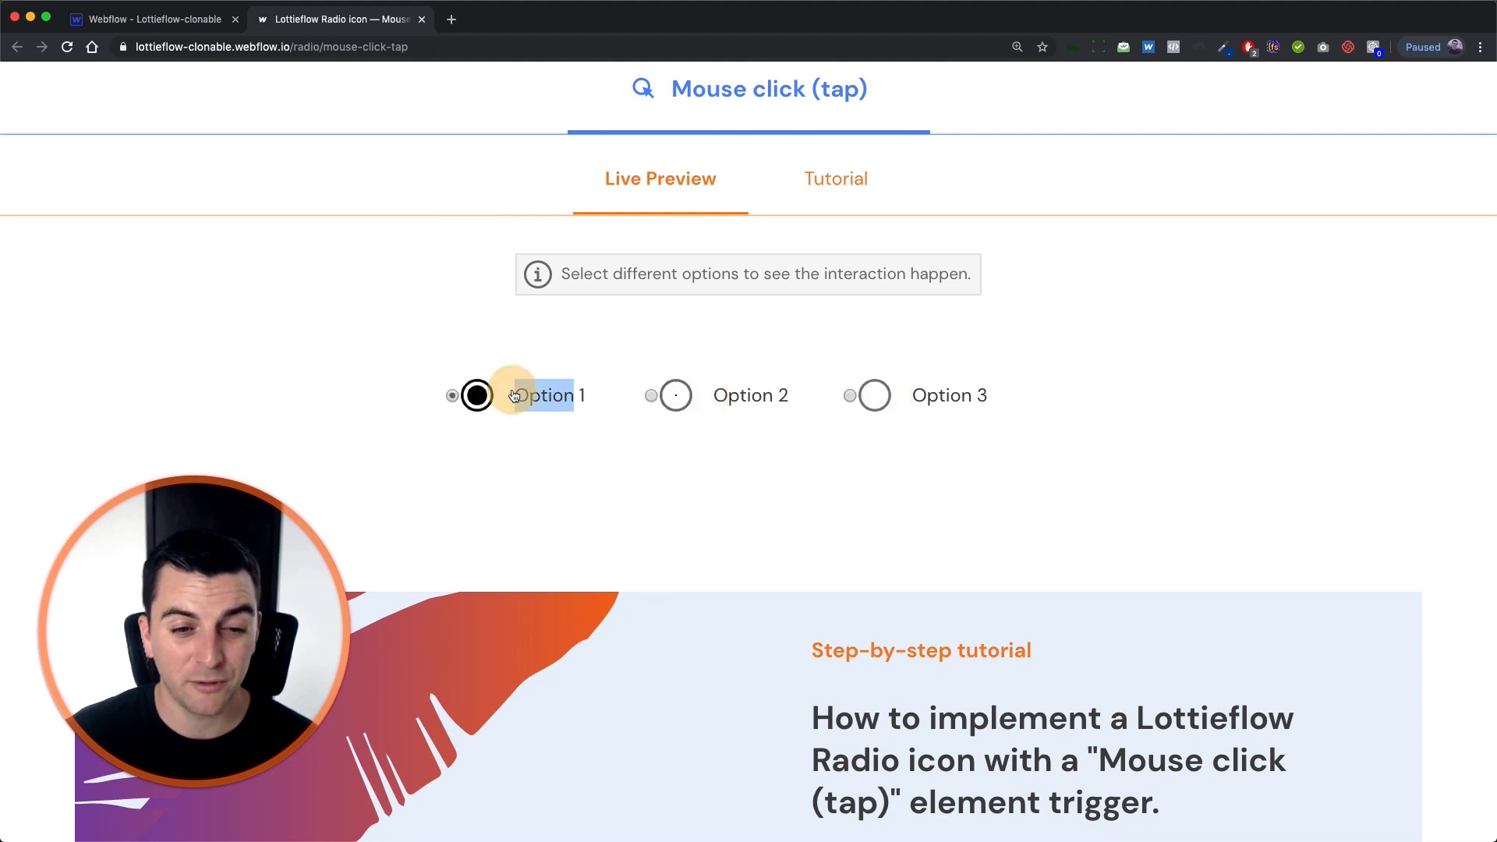
left_click(789, 417)
left_click(998, 391)
left_click(566, 393)
left_click(766, 393)
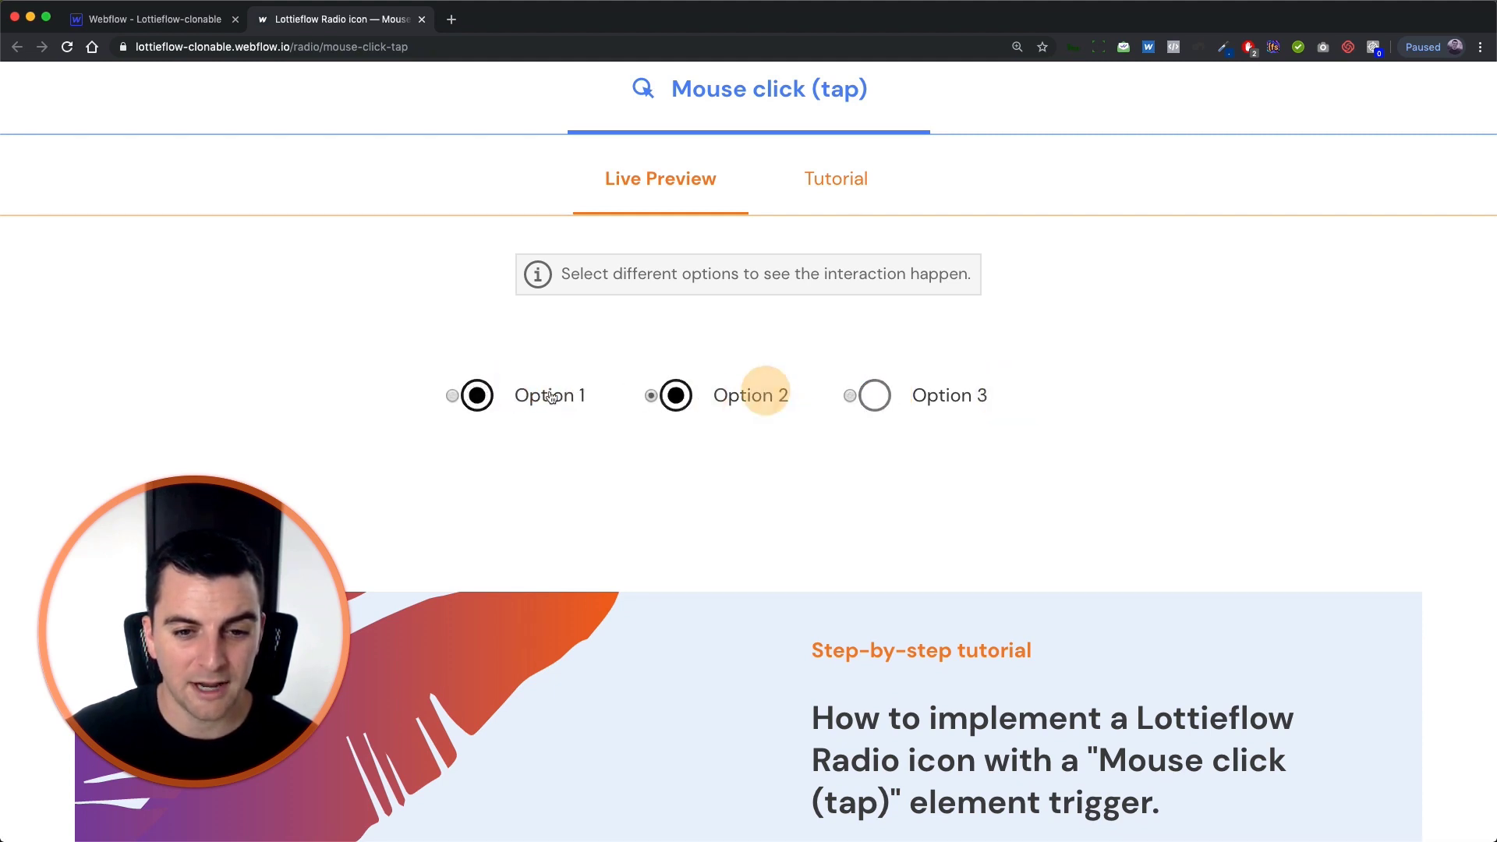
left_click(503, 393)
left_click(892, 398)
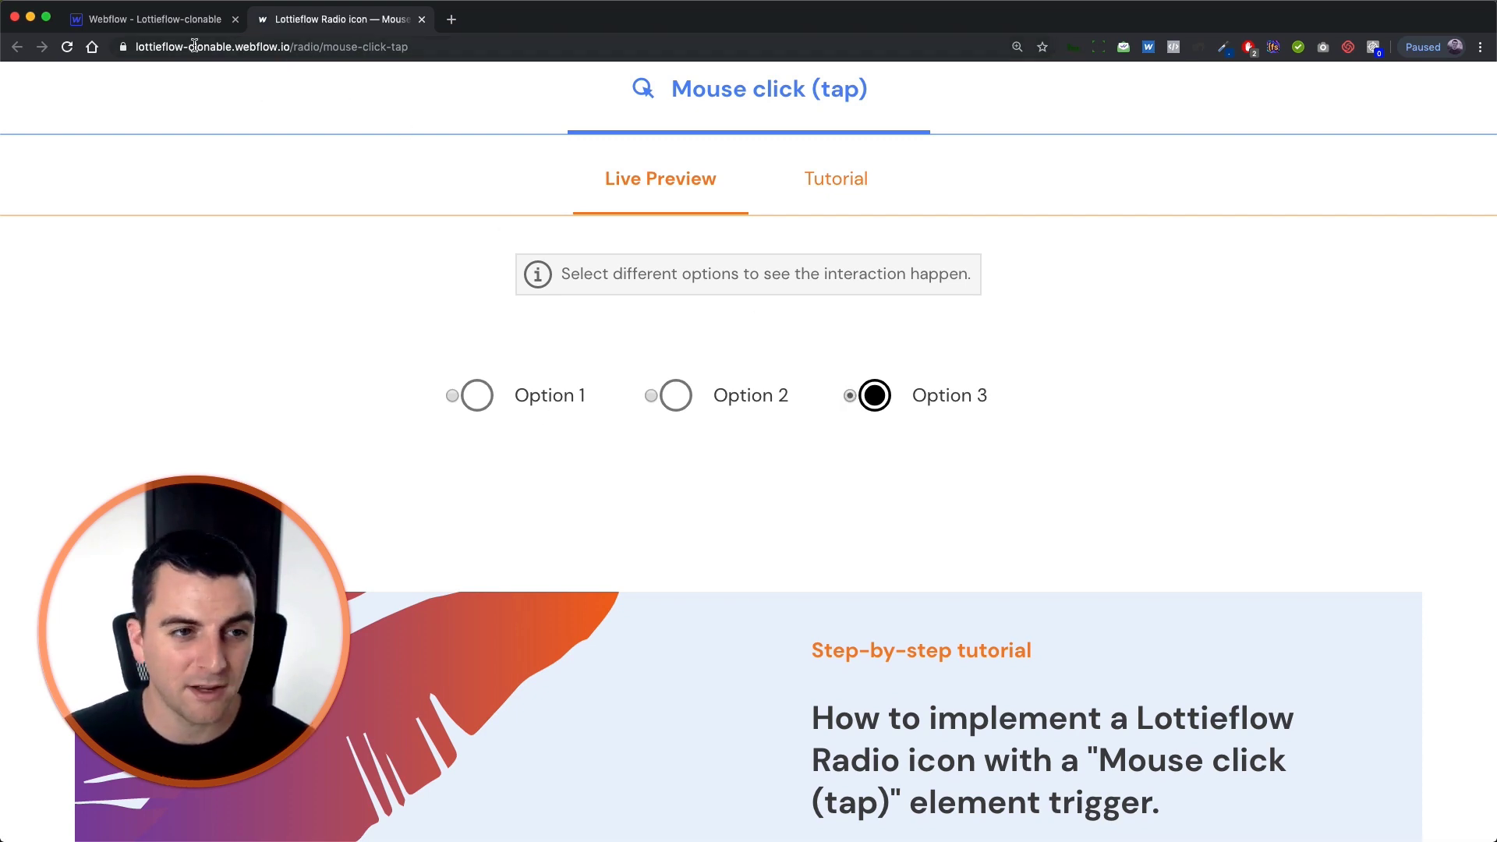
Step: Back in Webflow, set Radio Real Display to None and open Option 1 label's Mouse click (tap) trigger
left_click(183, 24)
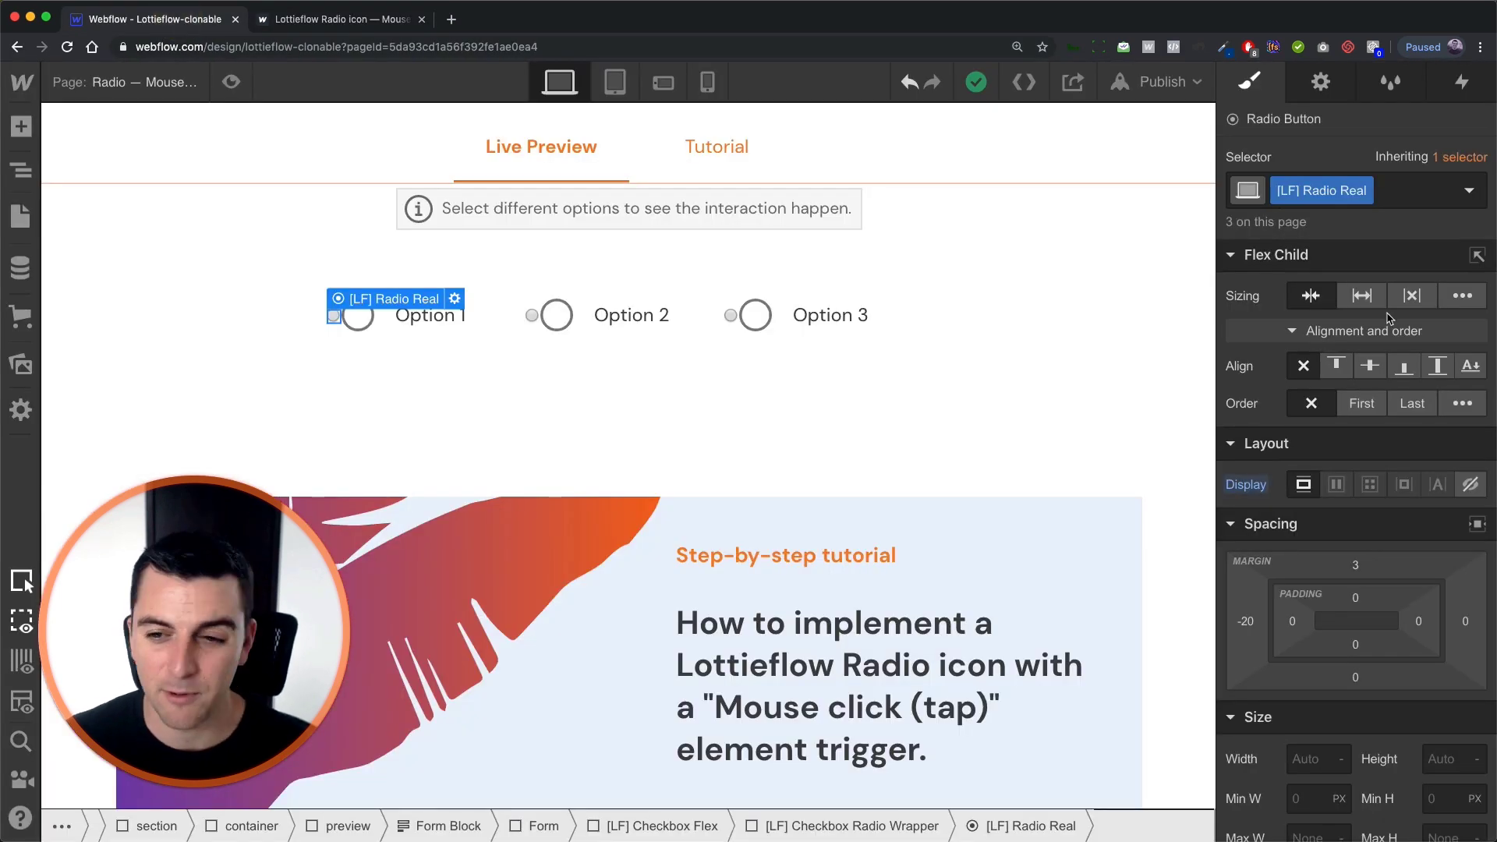
left_click(1471, 484)
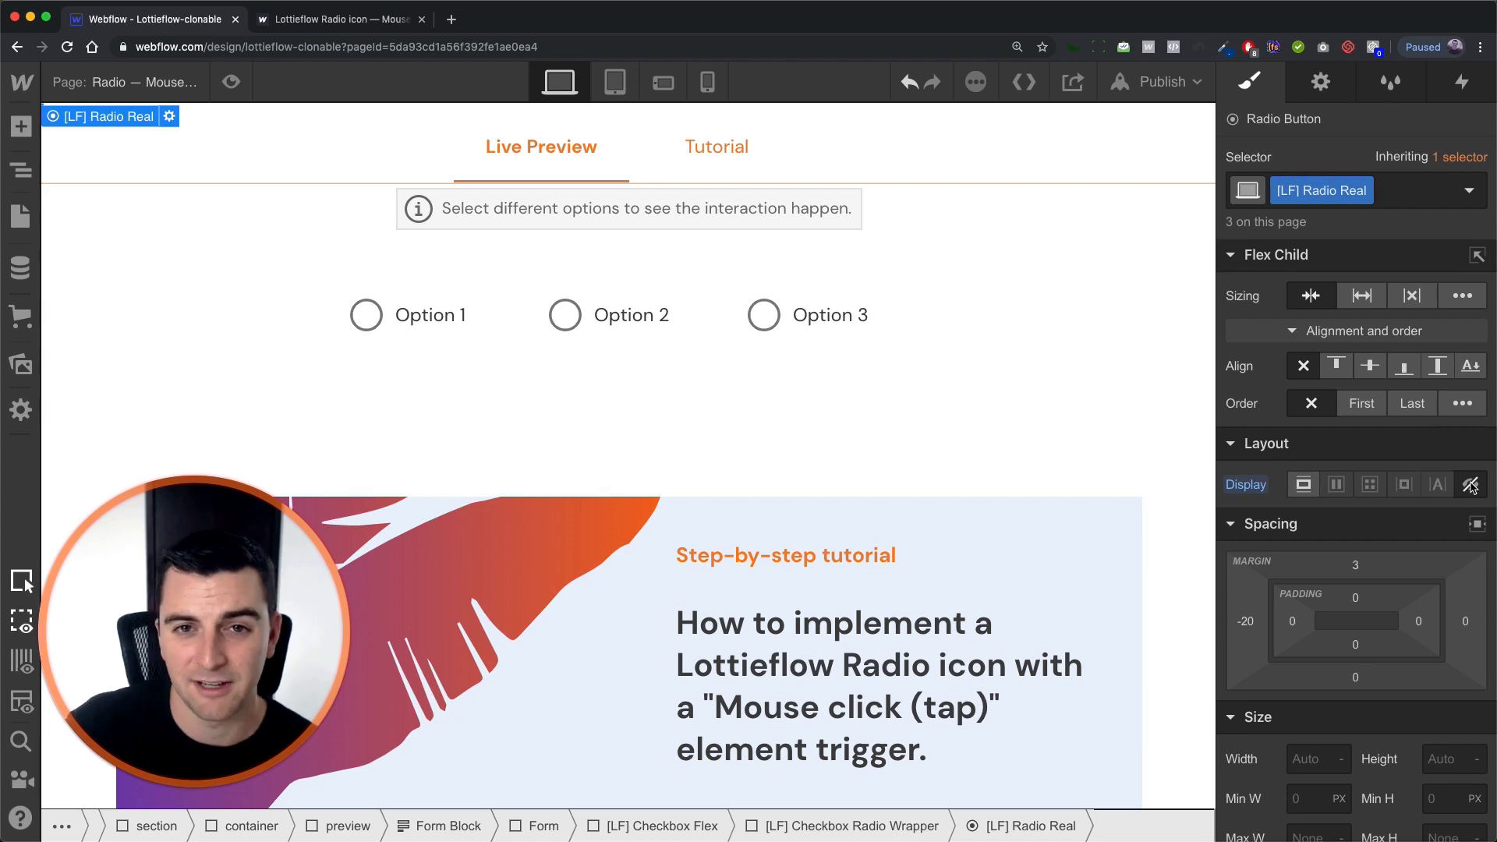
left_click(772, 312)
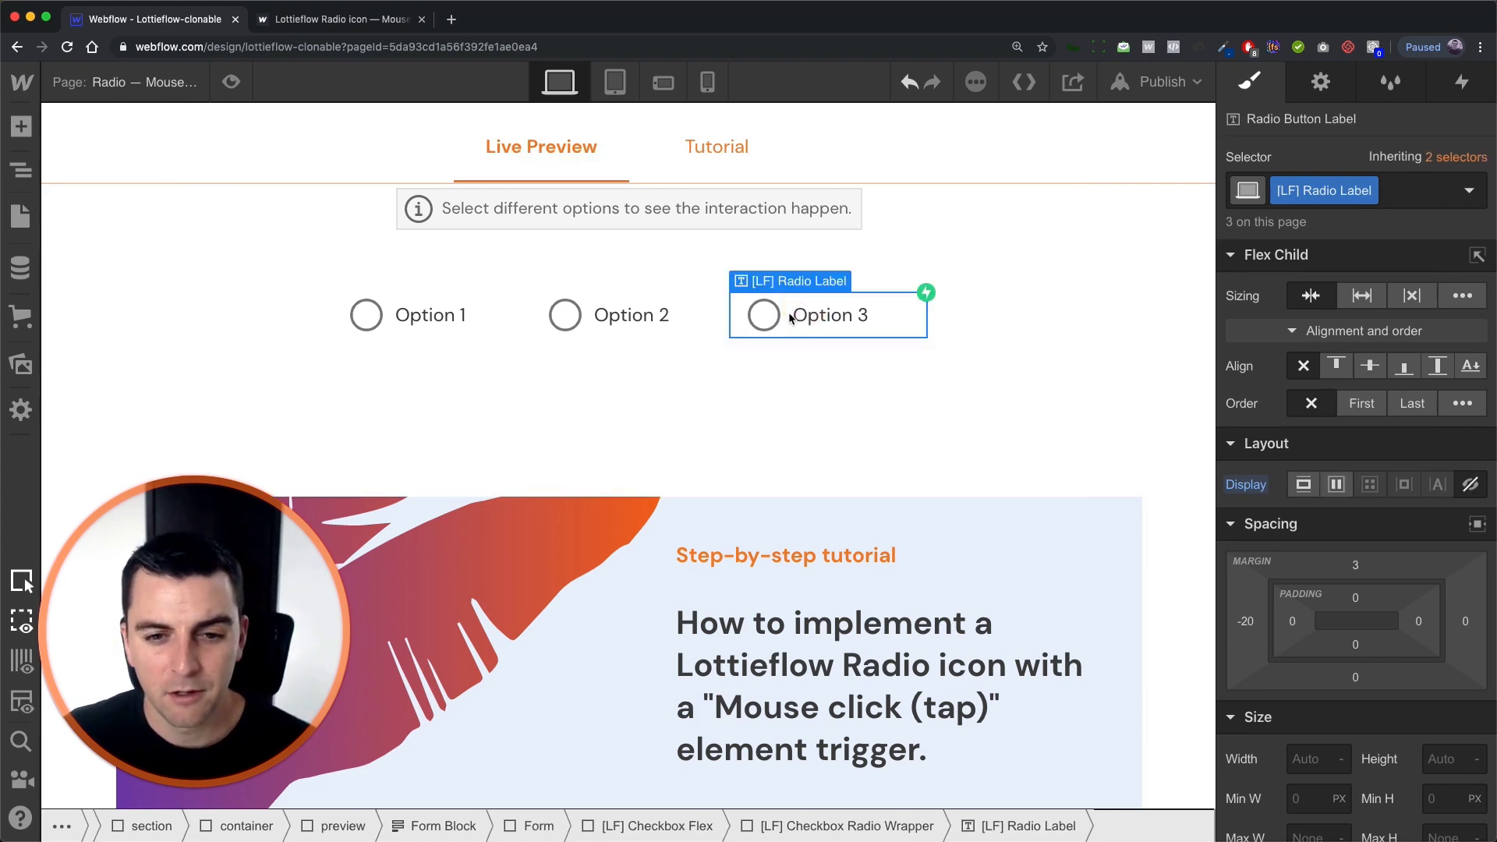
left_click(410, 320)
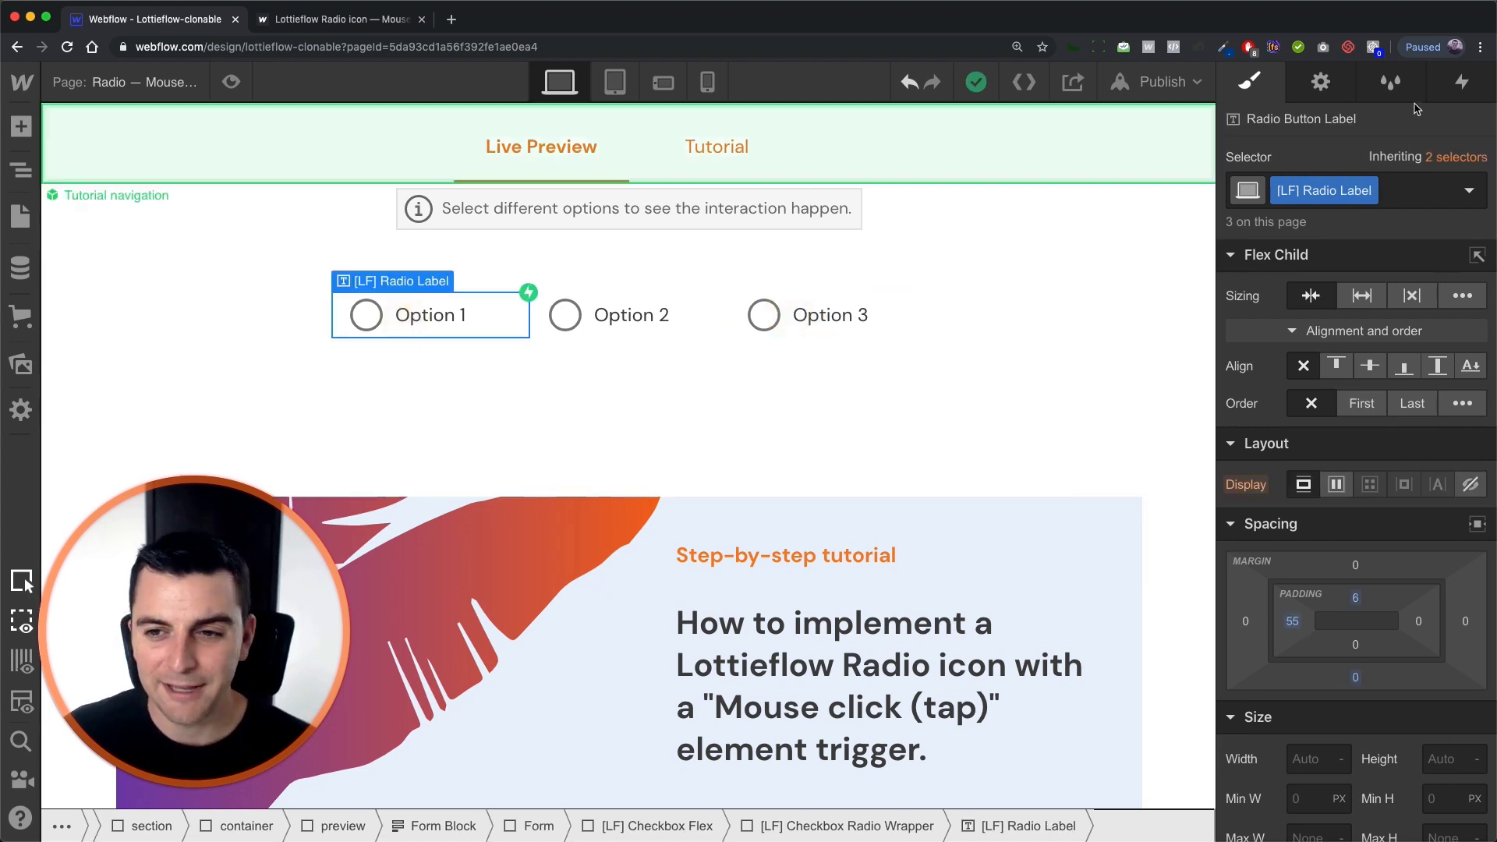
left_click(1478, 86)
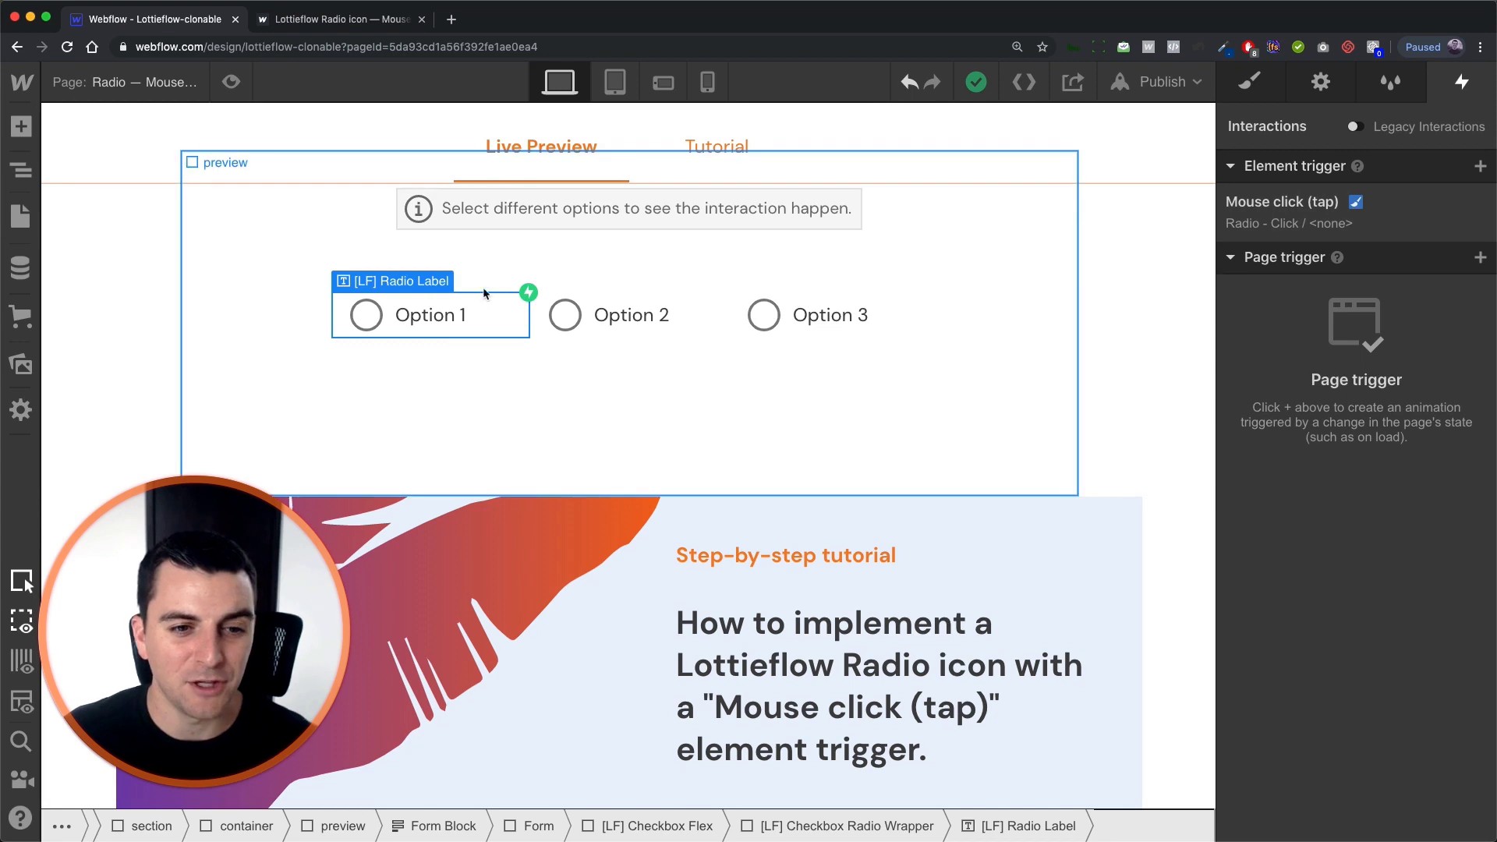
left_click(1298, 224)
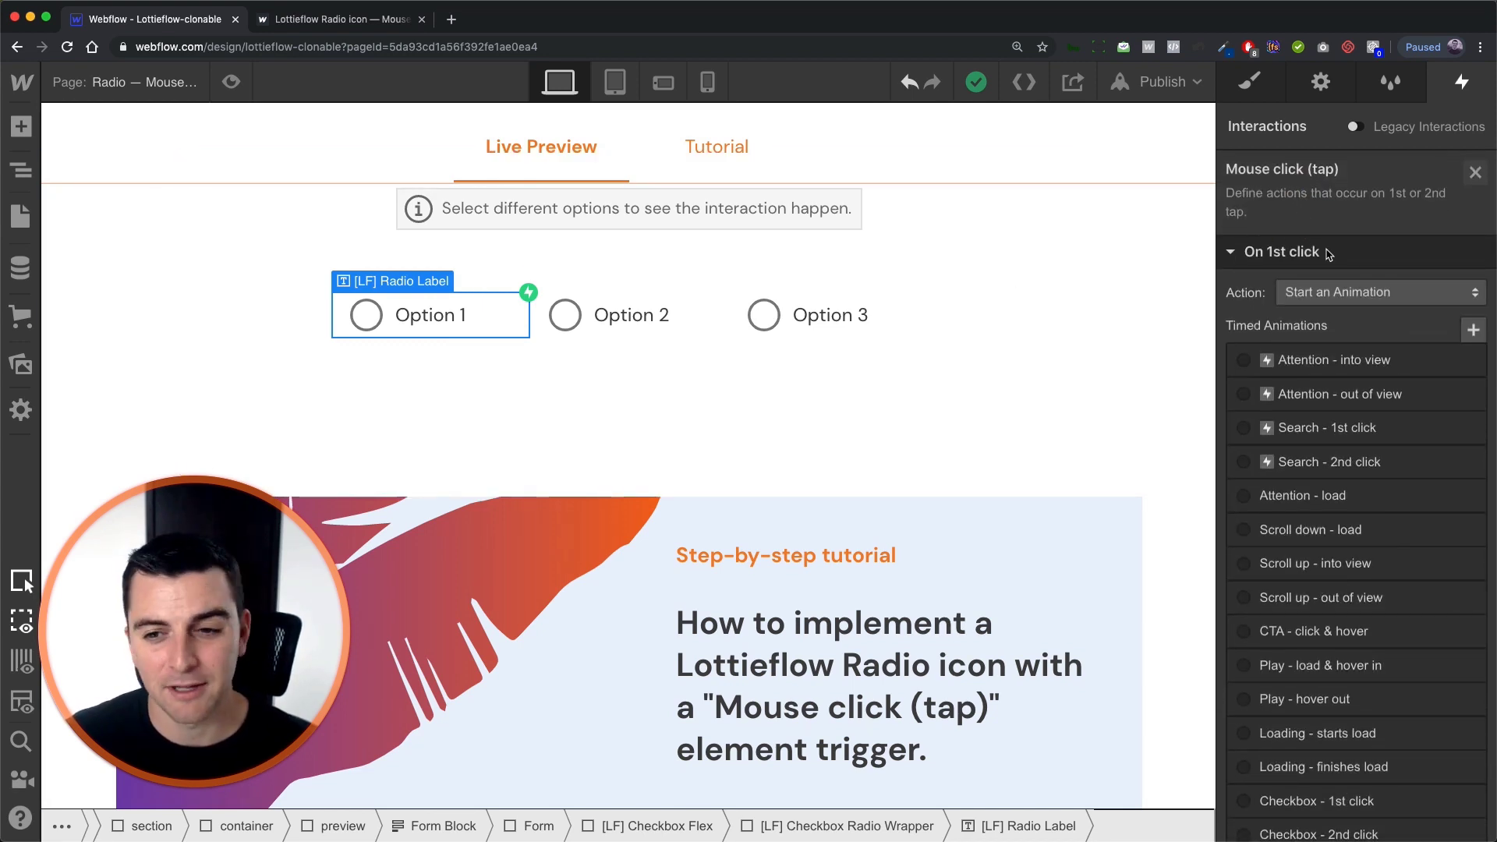
Step: Open the Radio - Click animation to view its two timed Lottie actions on [LF] Radio Icon
scroll(1270, 248, "down", 7)
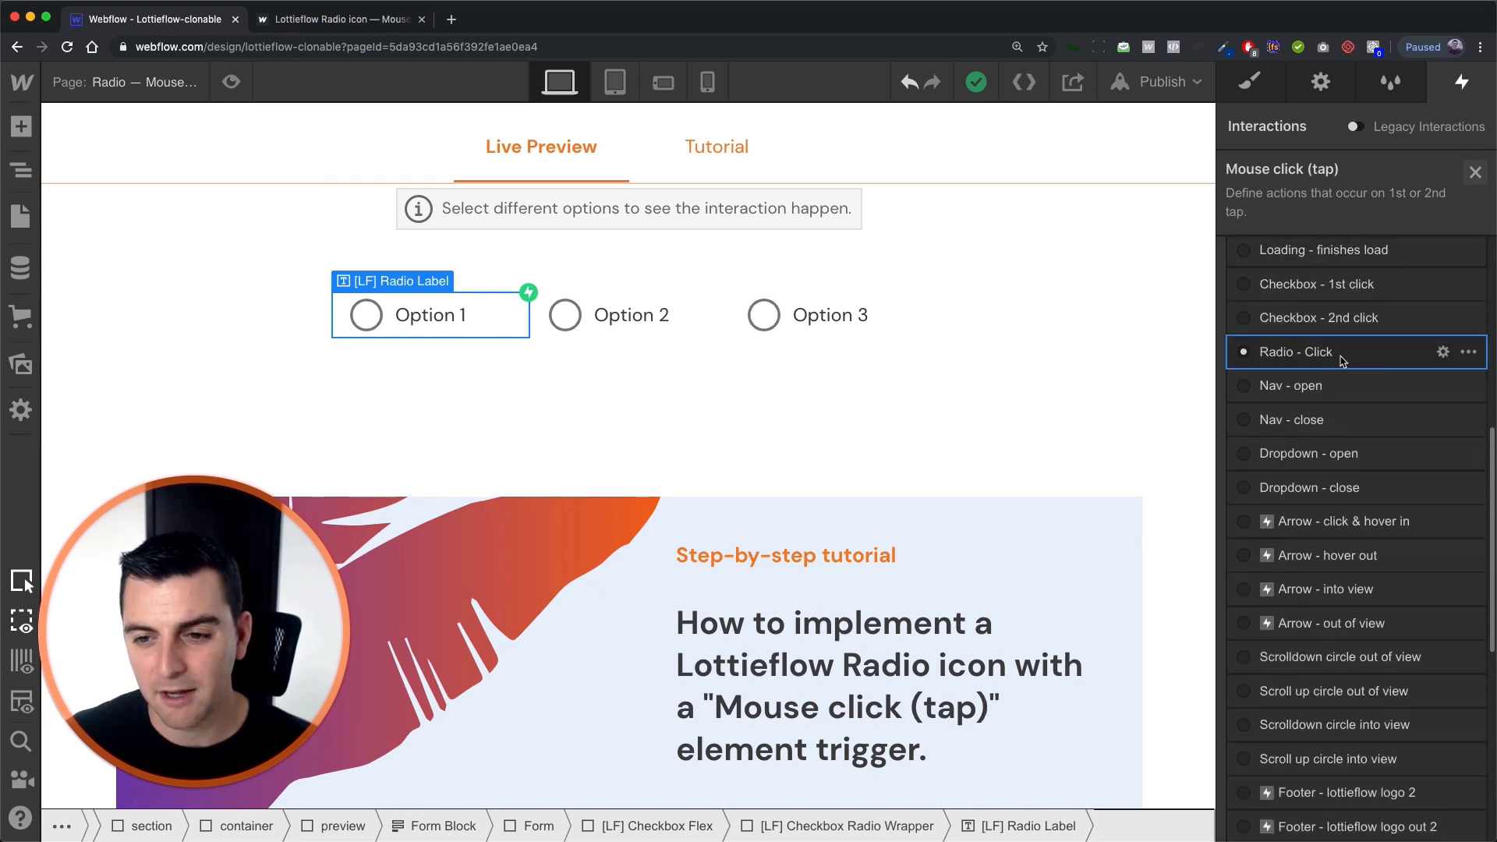
scroll(1342, 360, "down", 7)
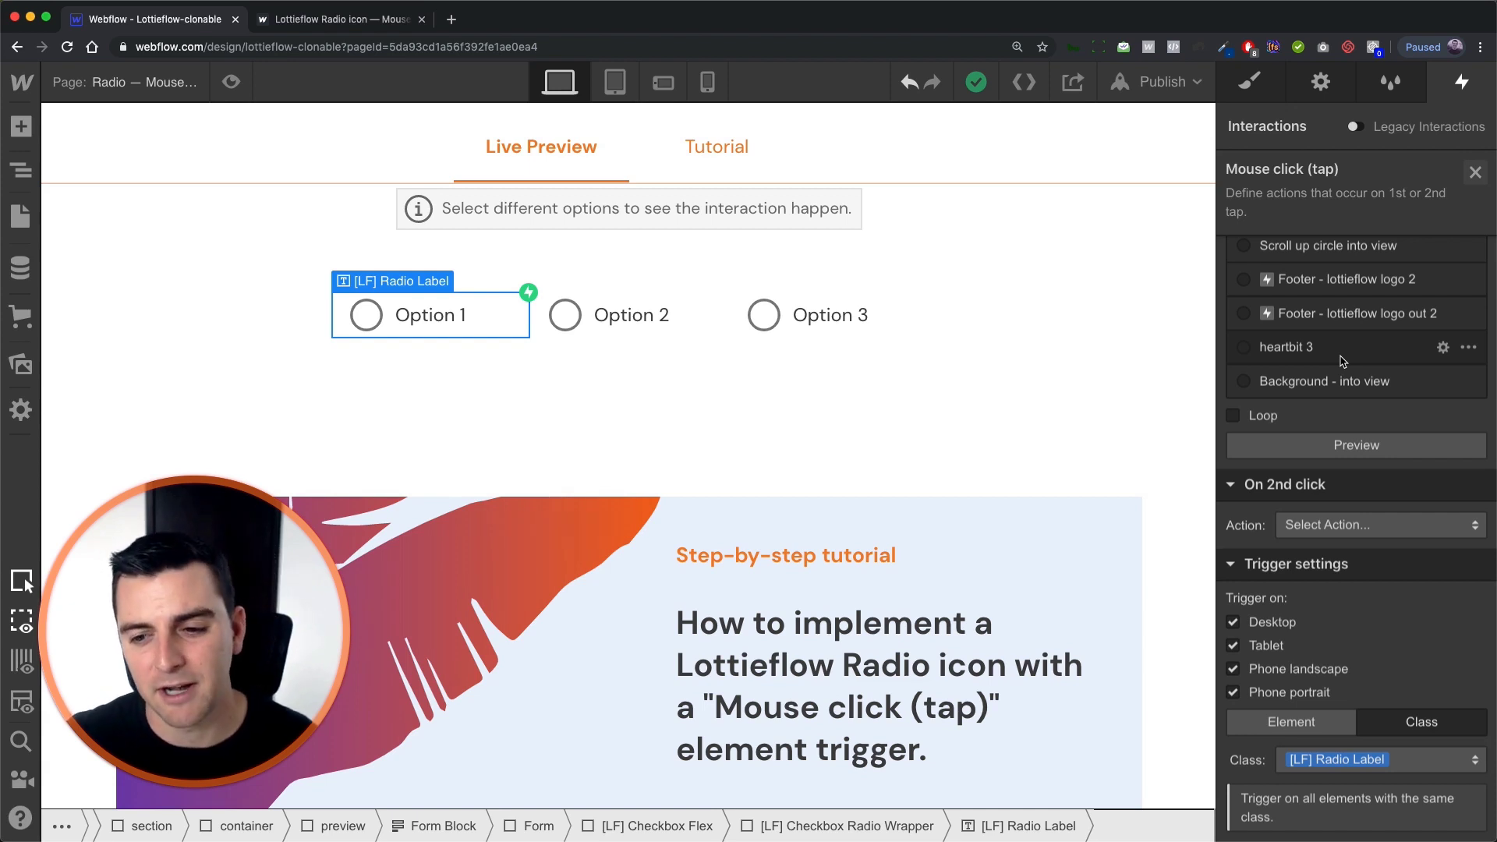
scroll(1343, 361, "up", 10)
left_click(1353, 468)
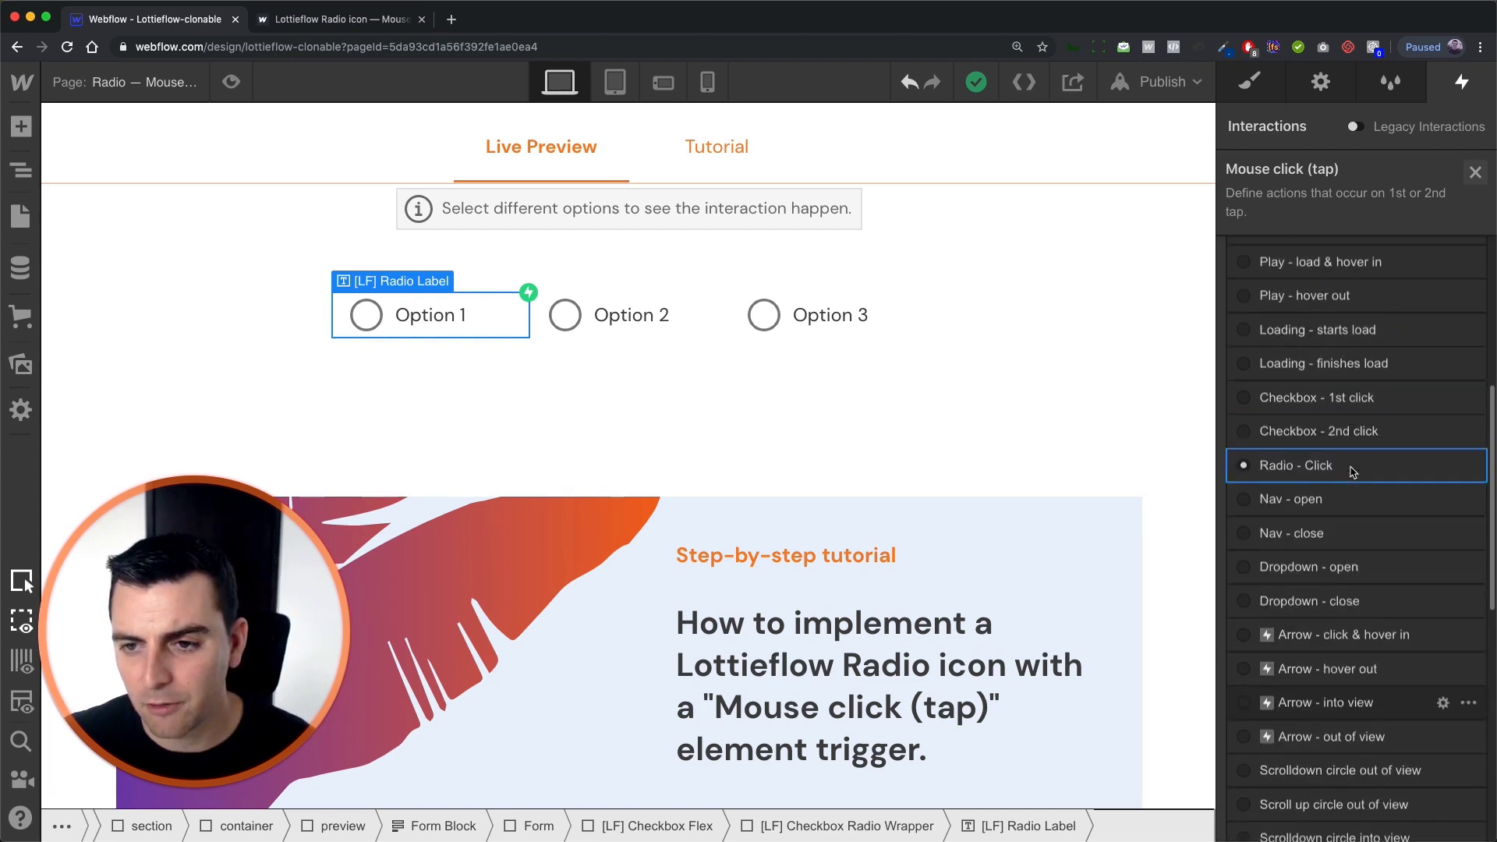
scroll(1353, 472, "up", 5)
scroll(1326, 546, "down", 4)
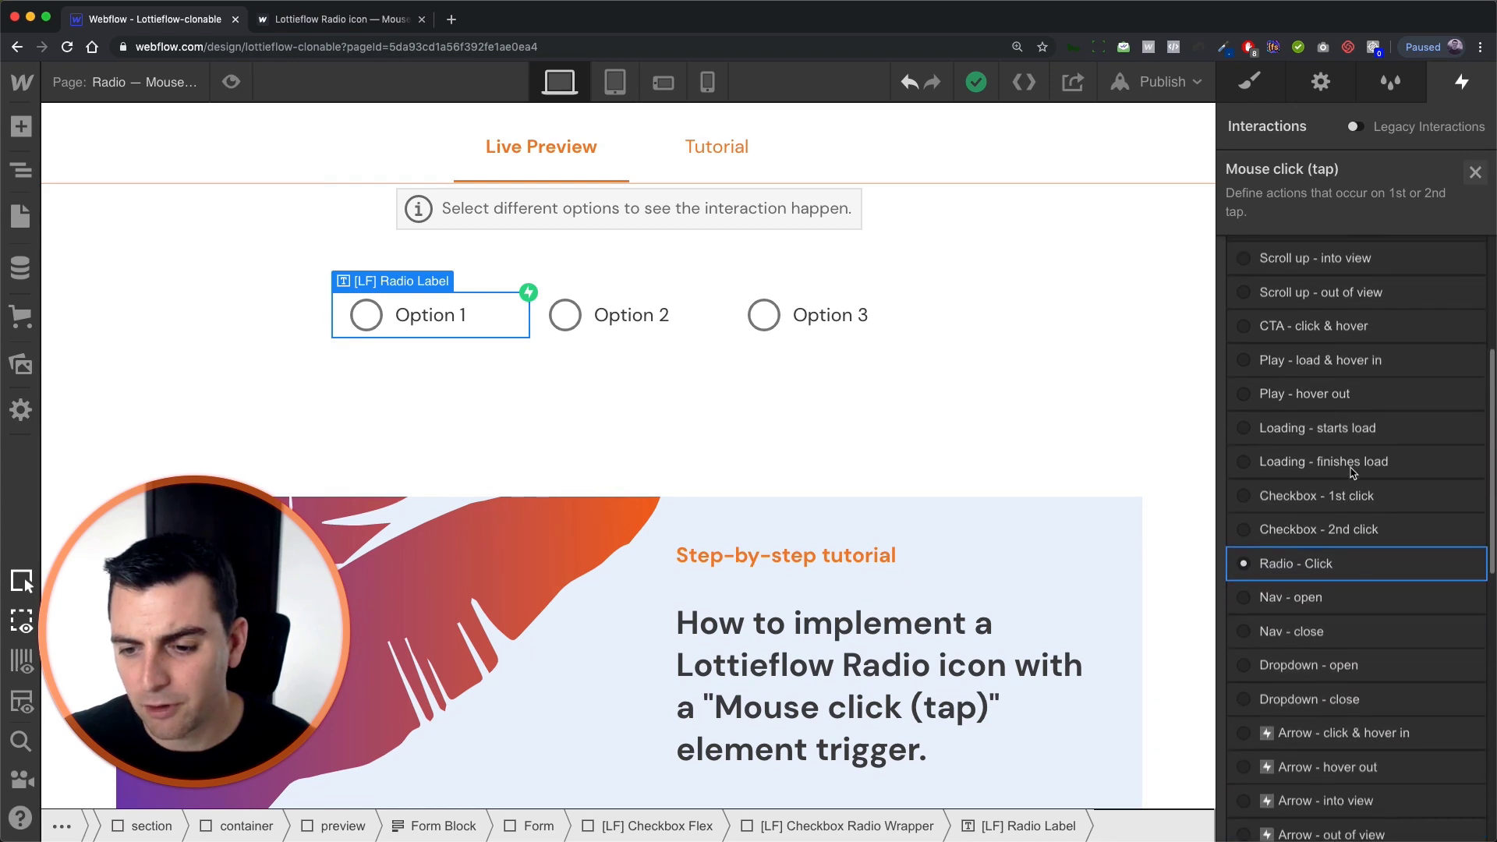
left_click(1300, 566)
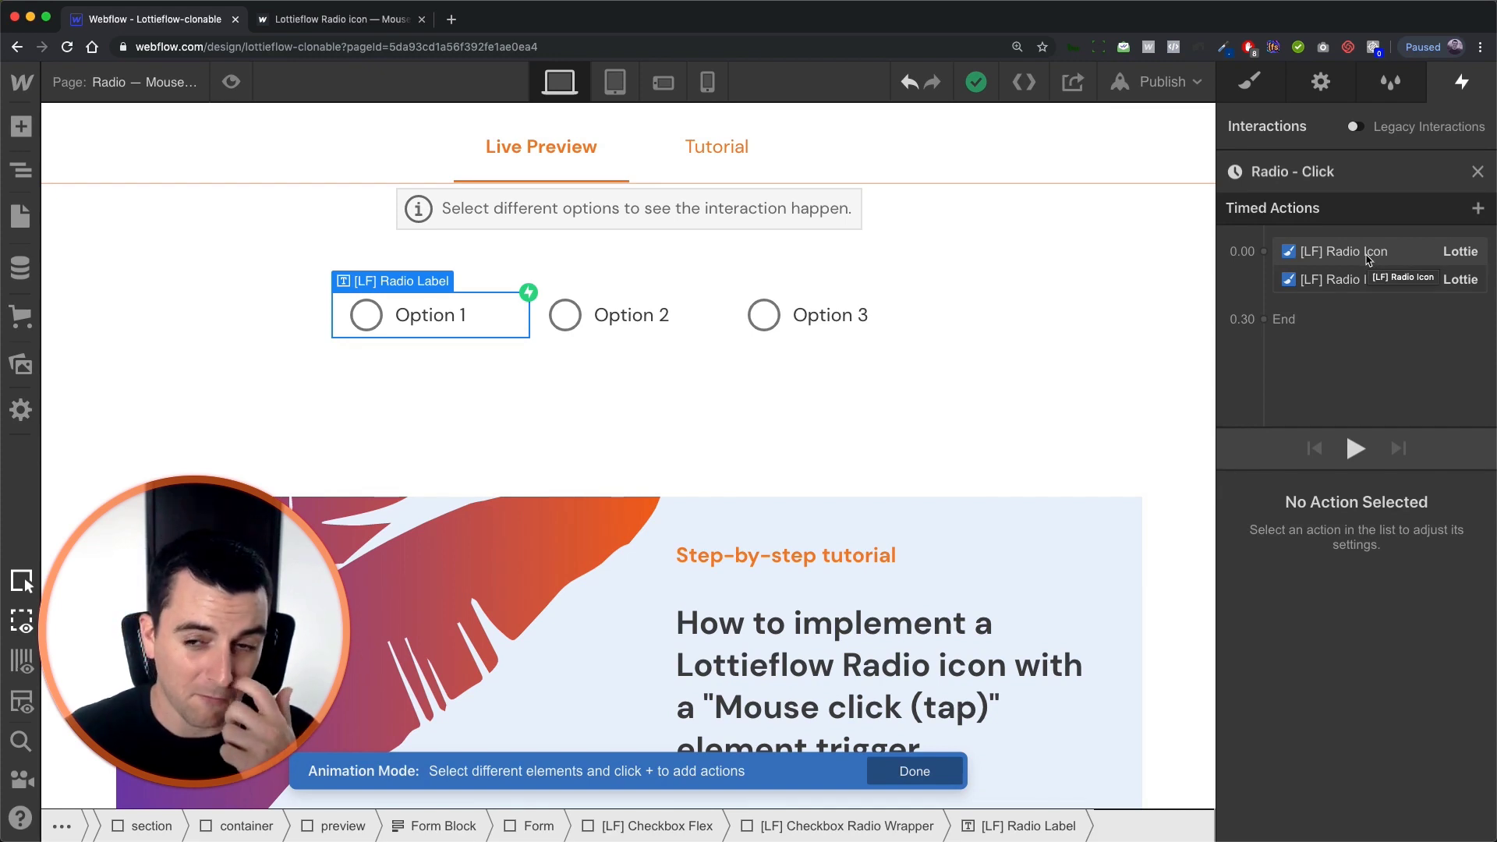
left_click(1368, 259)
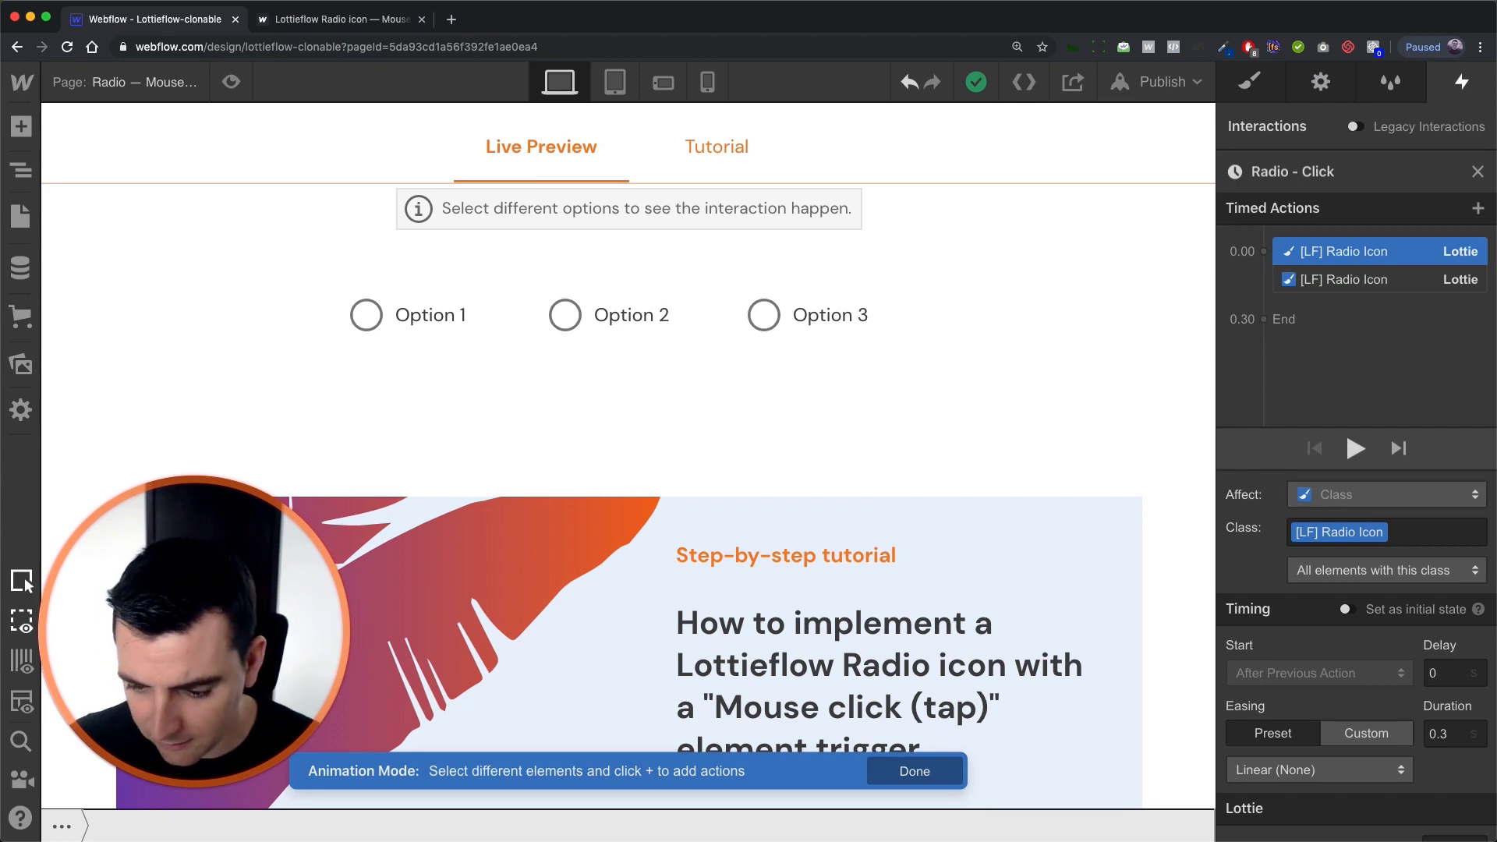
key("super+minus")
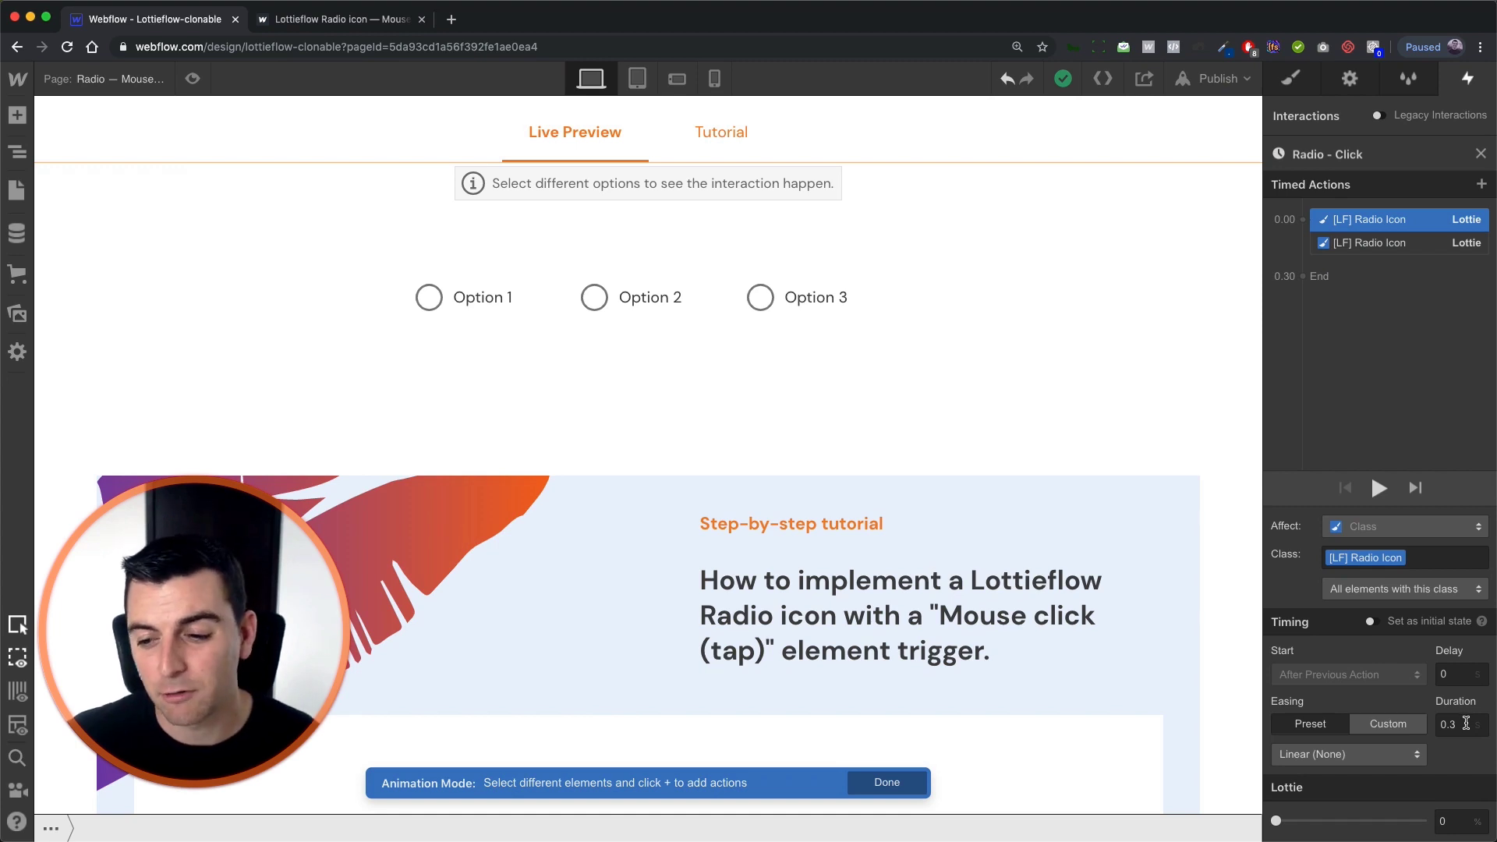
left_click(1384, 248)
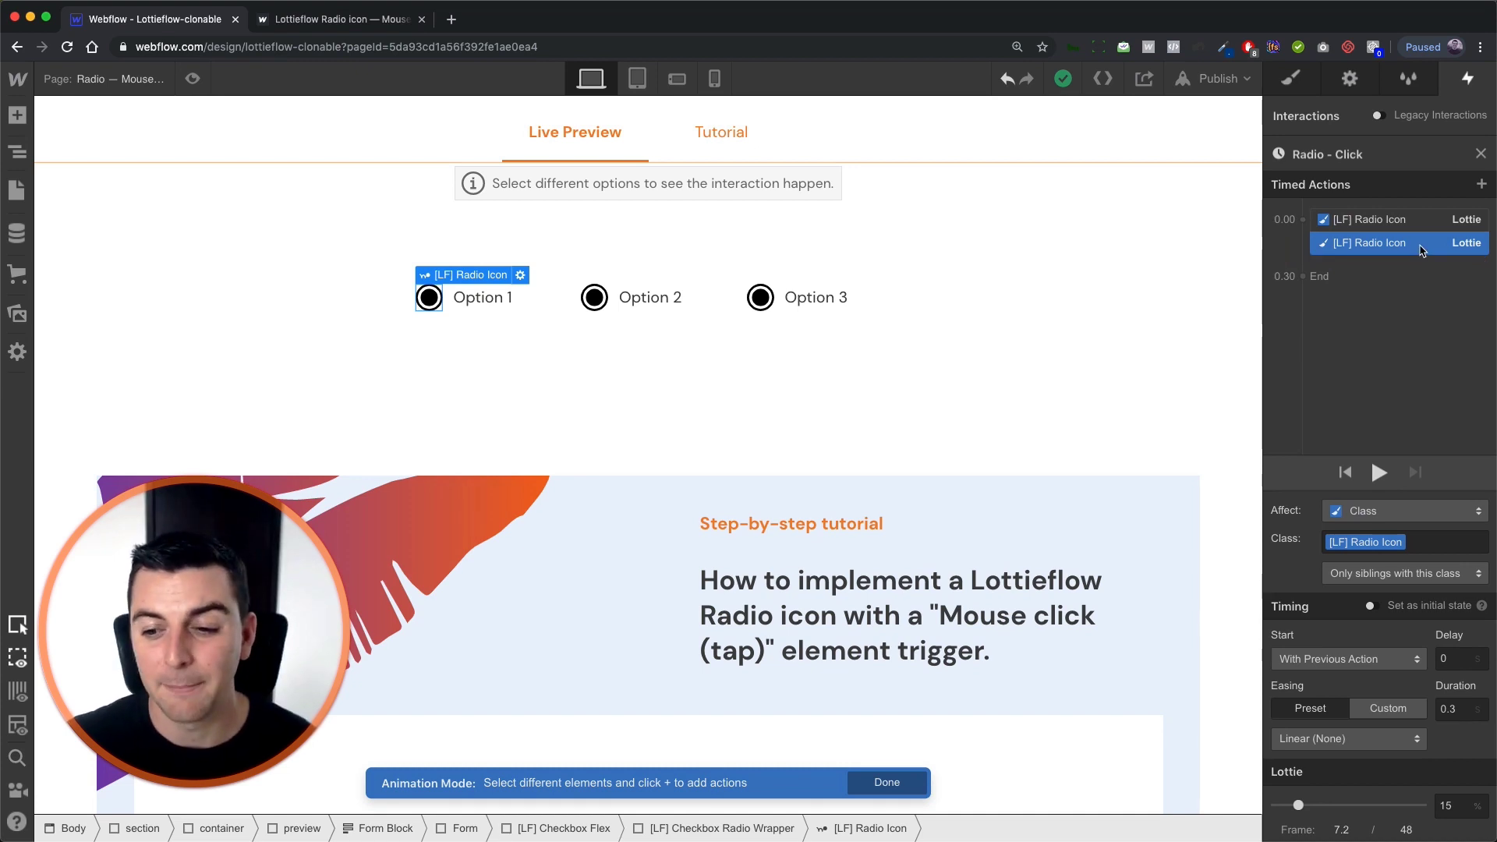
left_click(1396, 220)
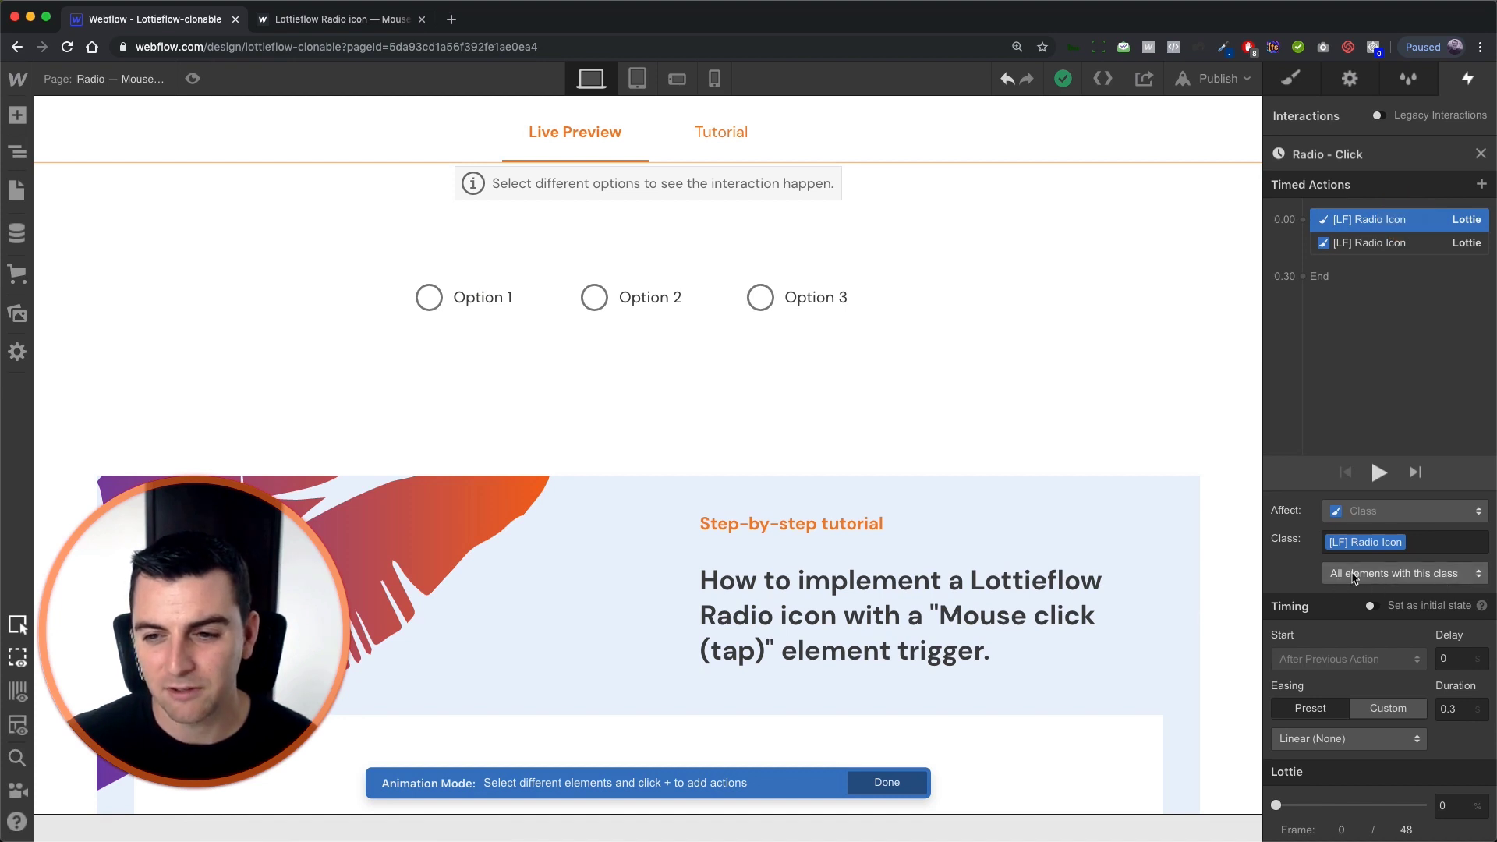
left_click(1372, 243)
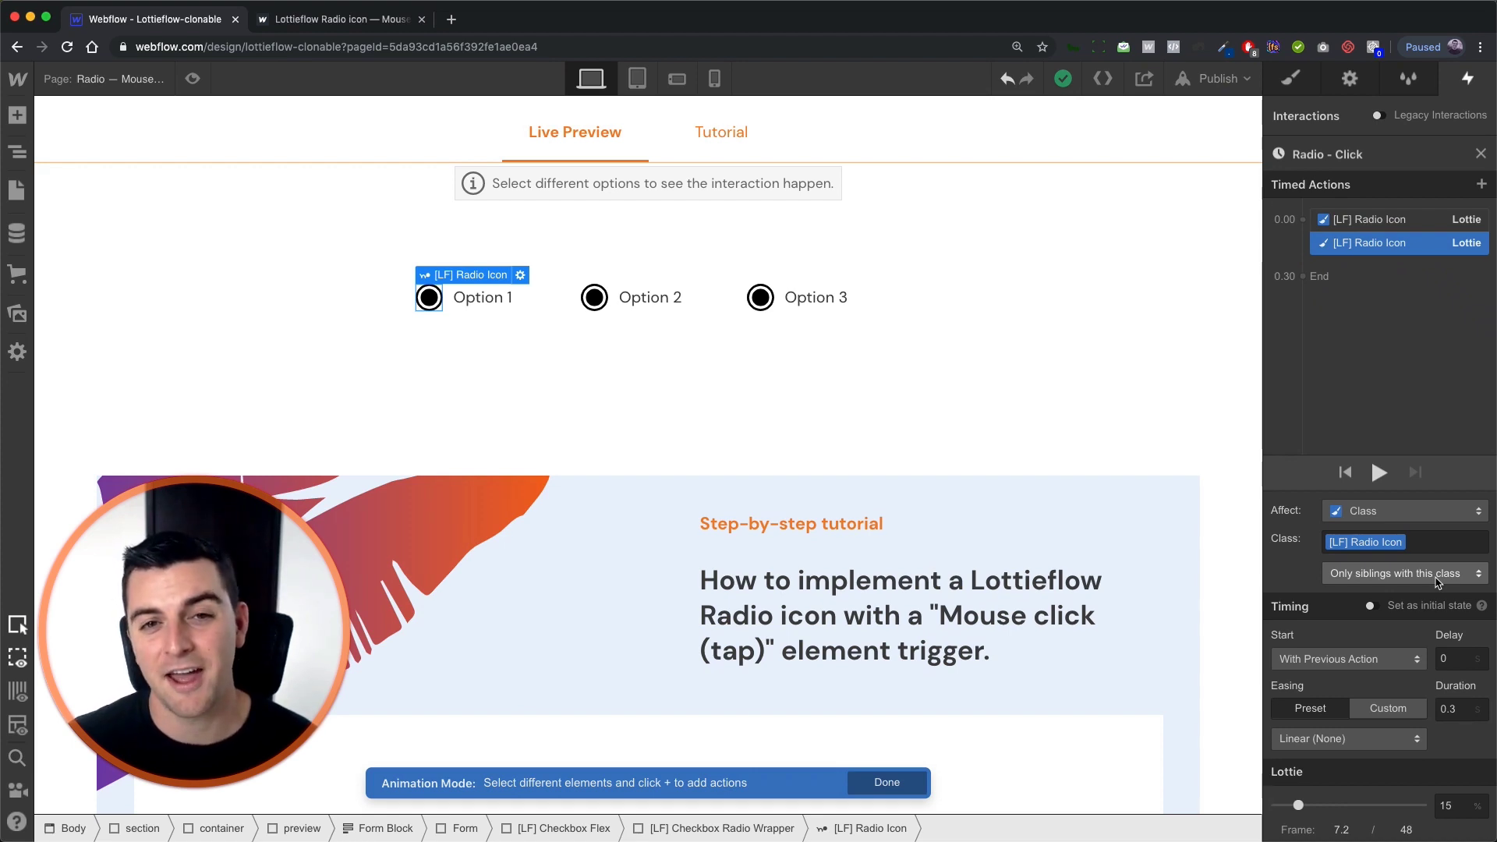
Step: Compare the Option 1 label with the second Radio Icon action, then close the Radio - Click editor
left_click(484, 297)
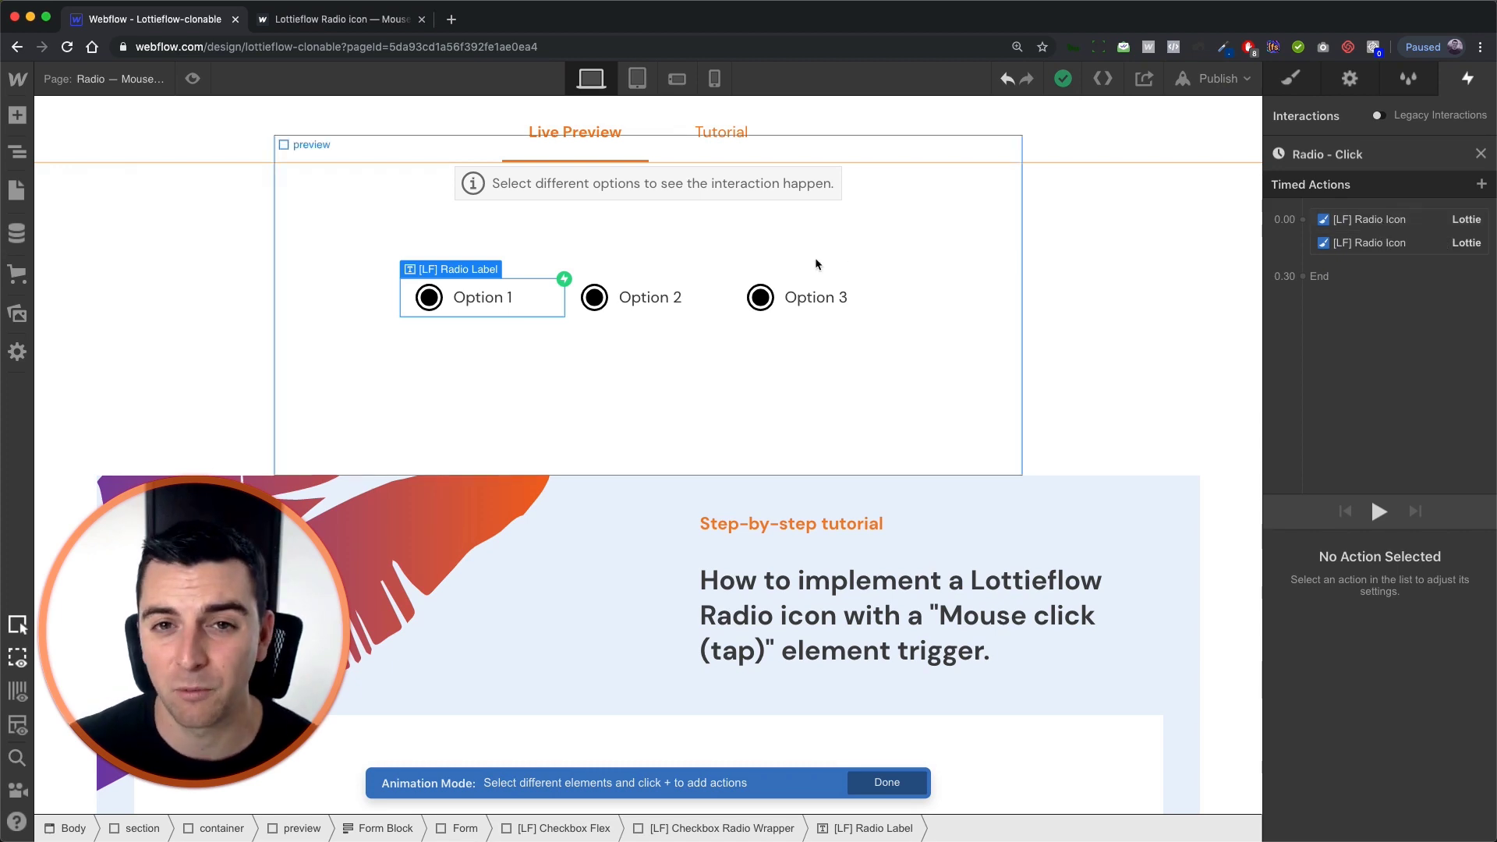
left_click(1403, 242)
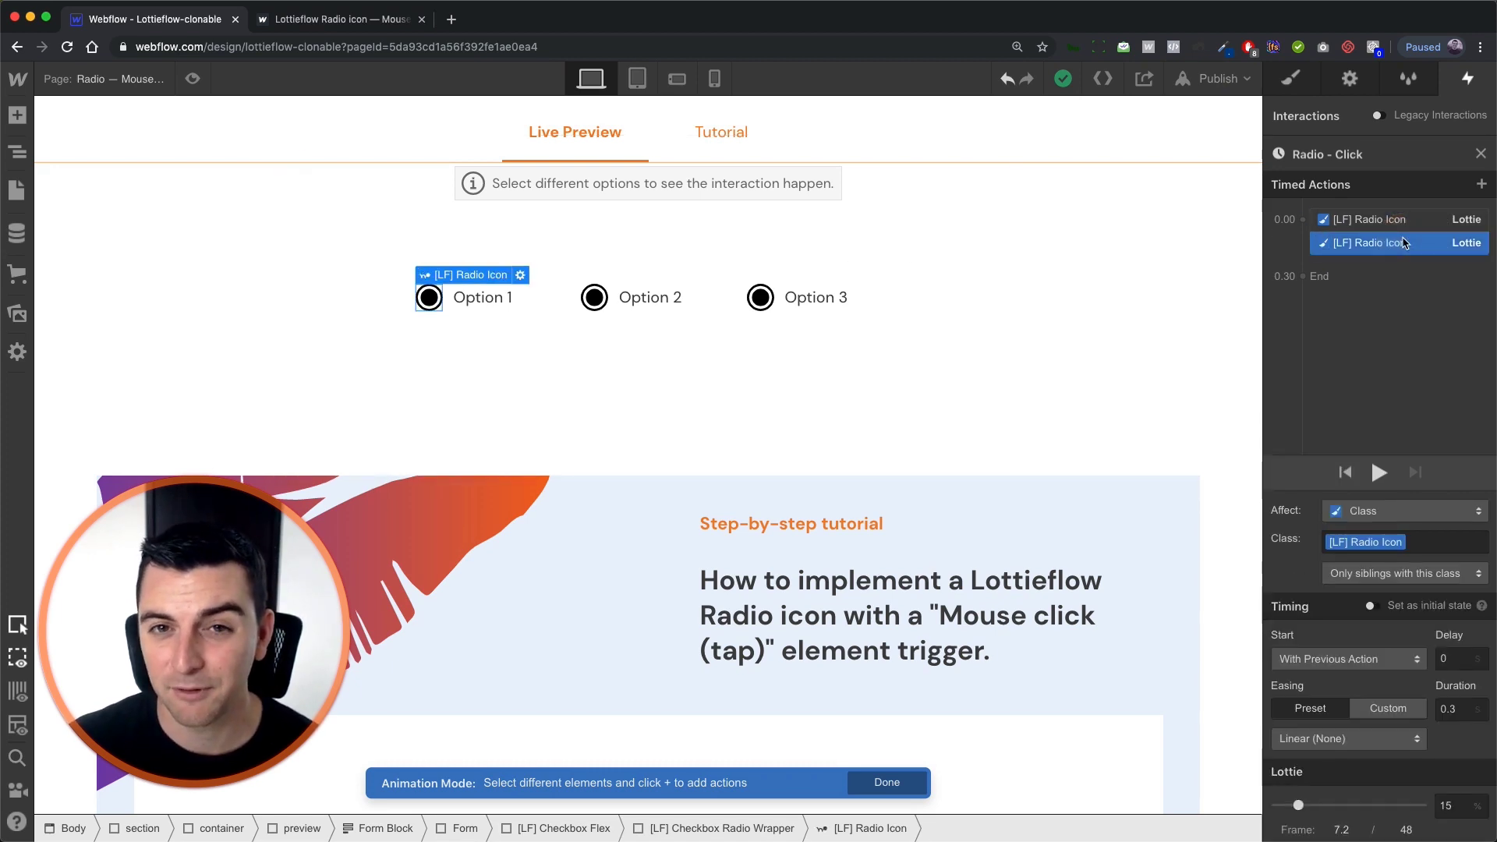
left_click(481, 296)
left_click(476, 295)
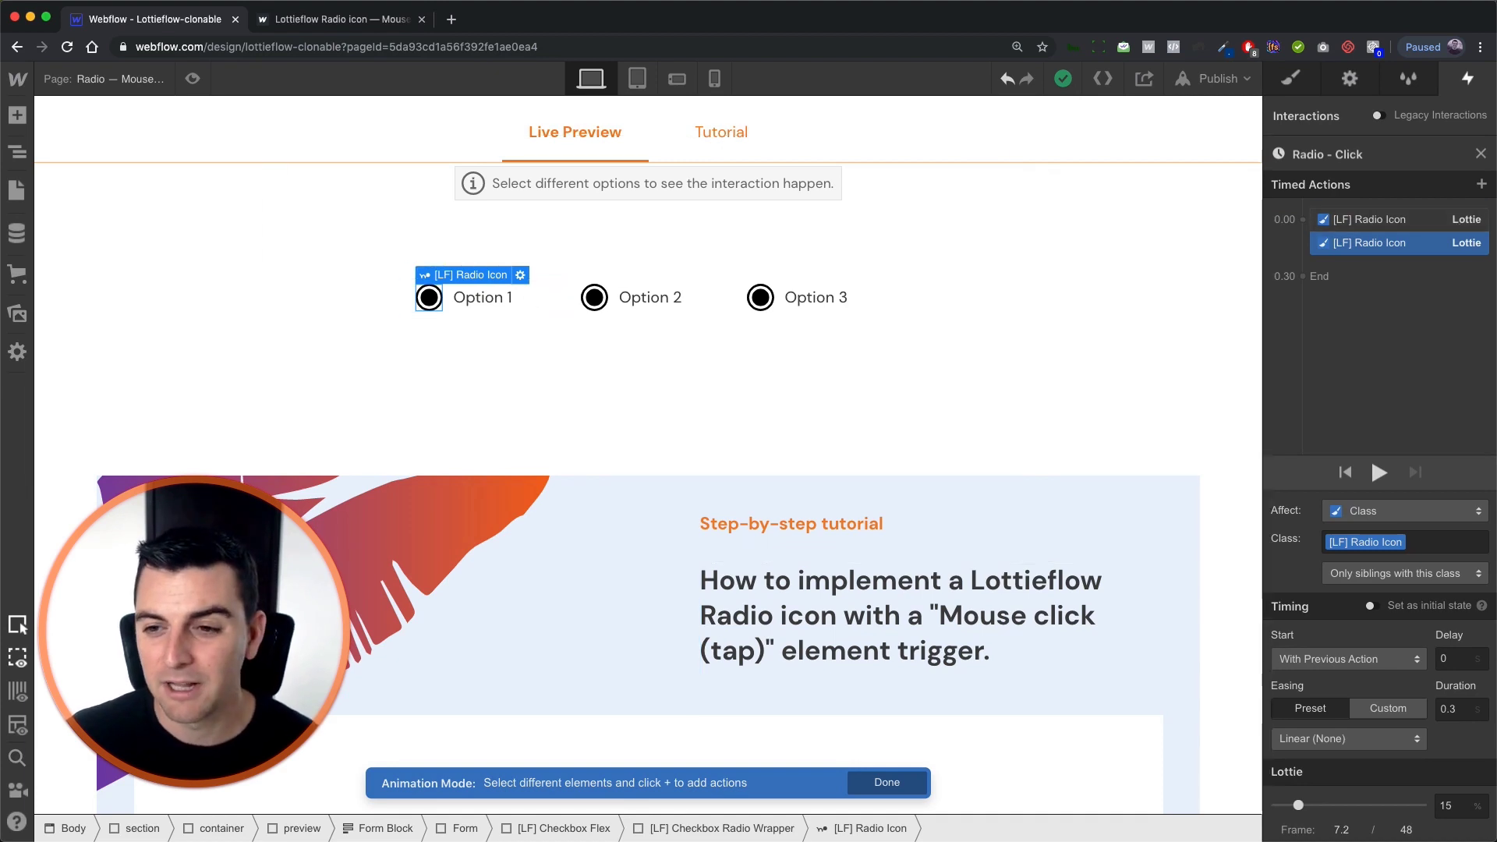
left_click(1481, 154)
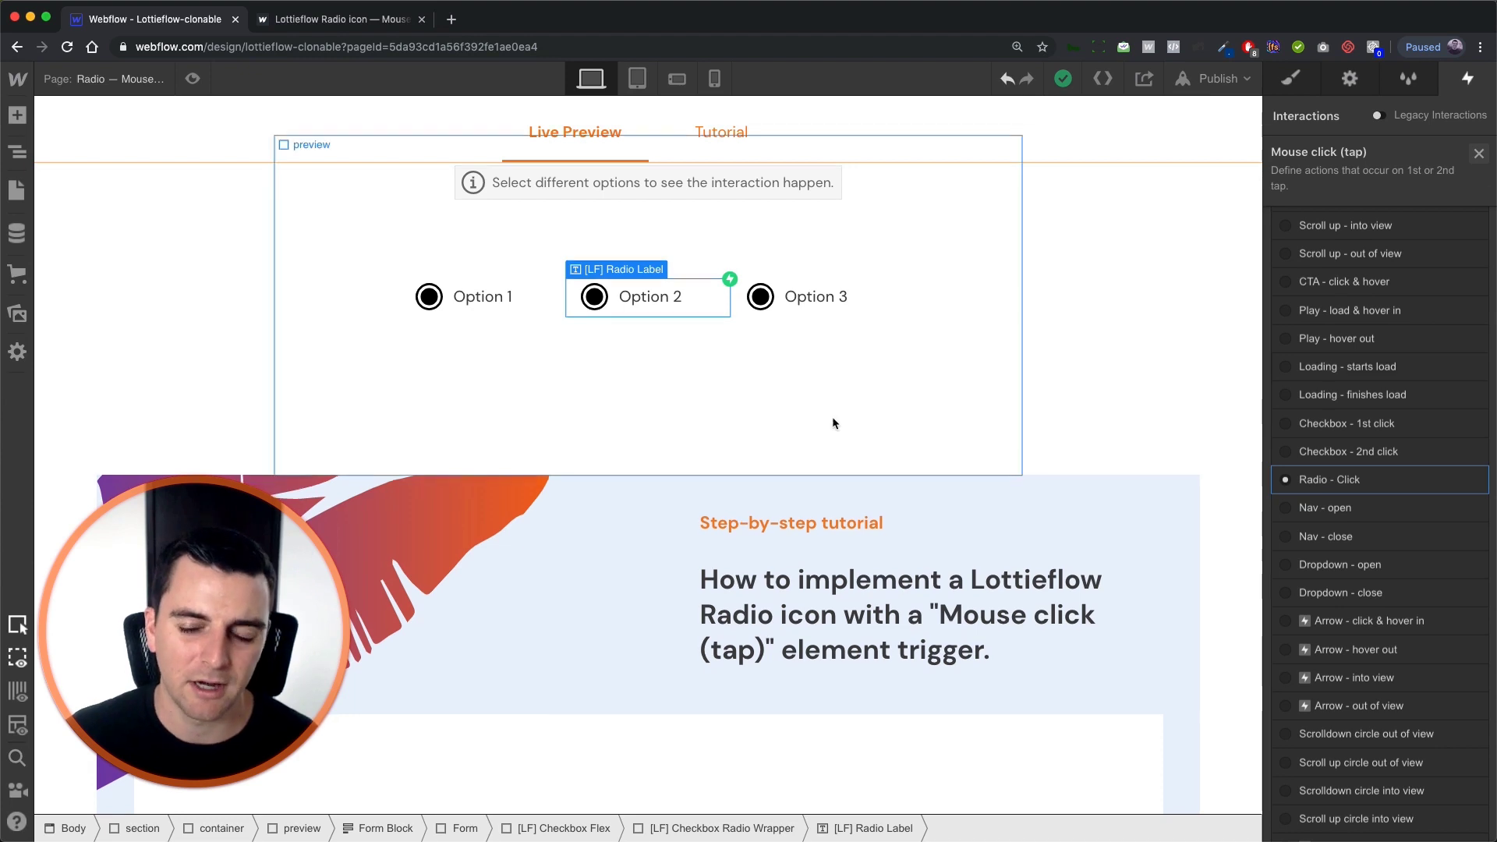
Step: Add a timed animation to the click trigger named 'Radio select different item'
scroll(831, 416, "down", 1)
scroll(1380, 633, "down", 2)
scroll(1457, 350, "up", 5)
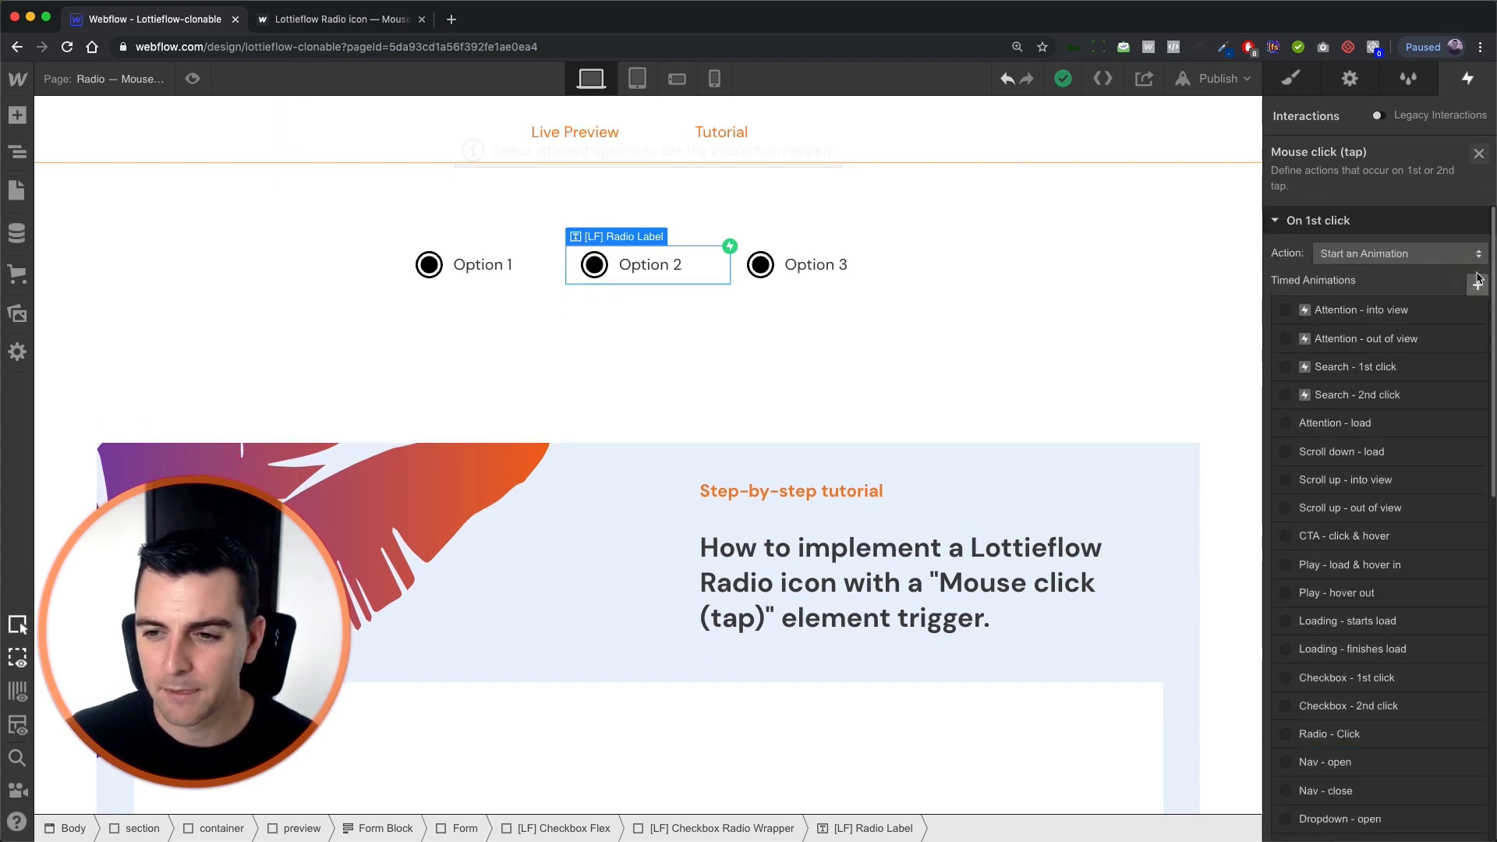
left_click(1477, 284)
type("R")
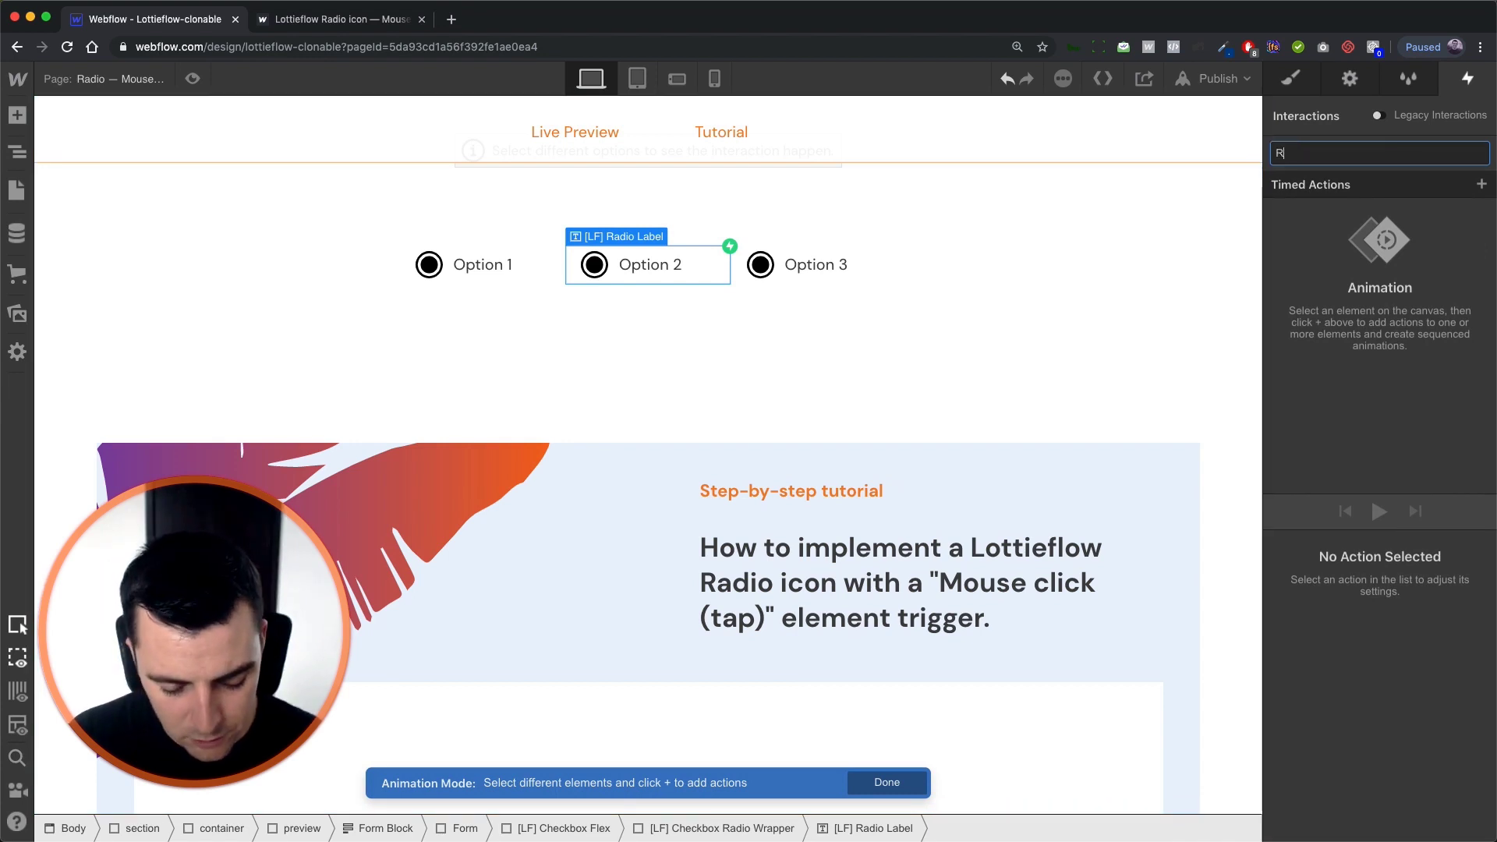
type("adio s")
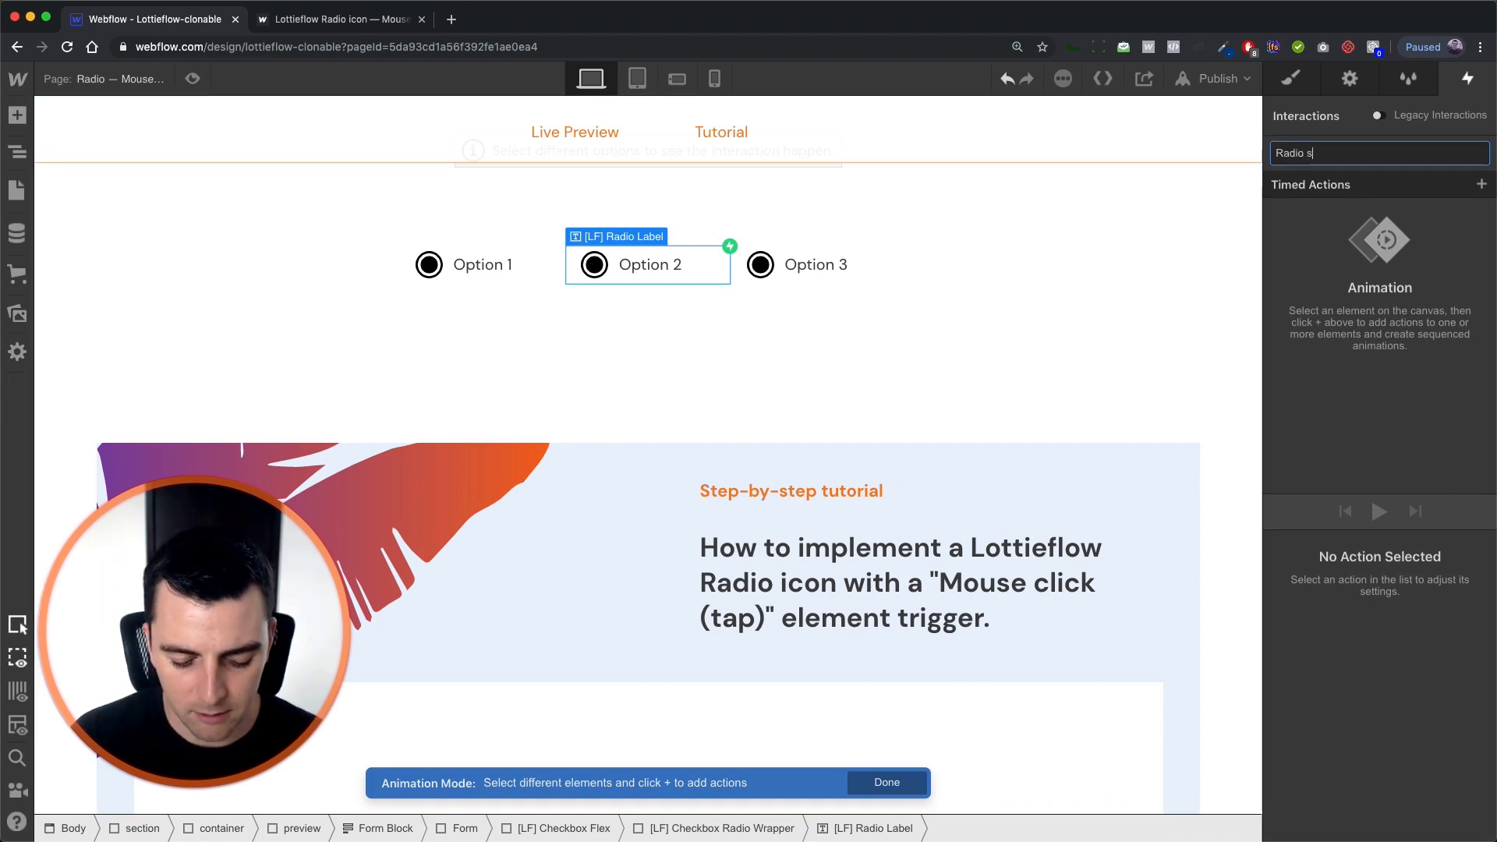
type("elect different item")
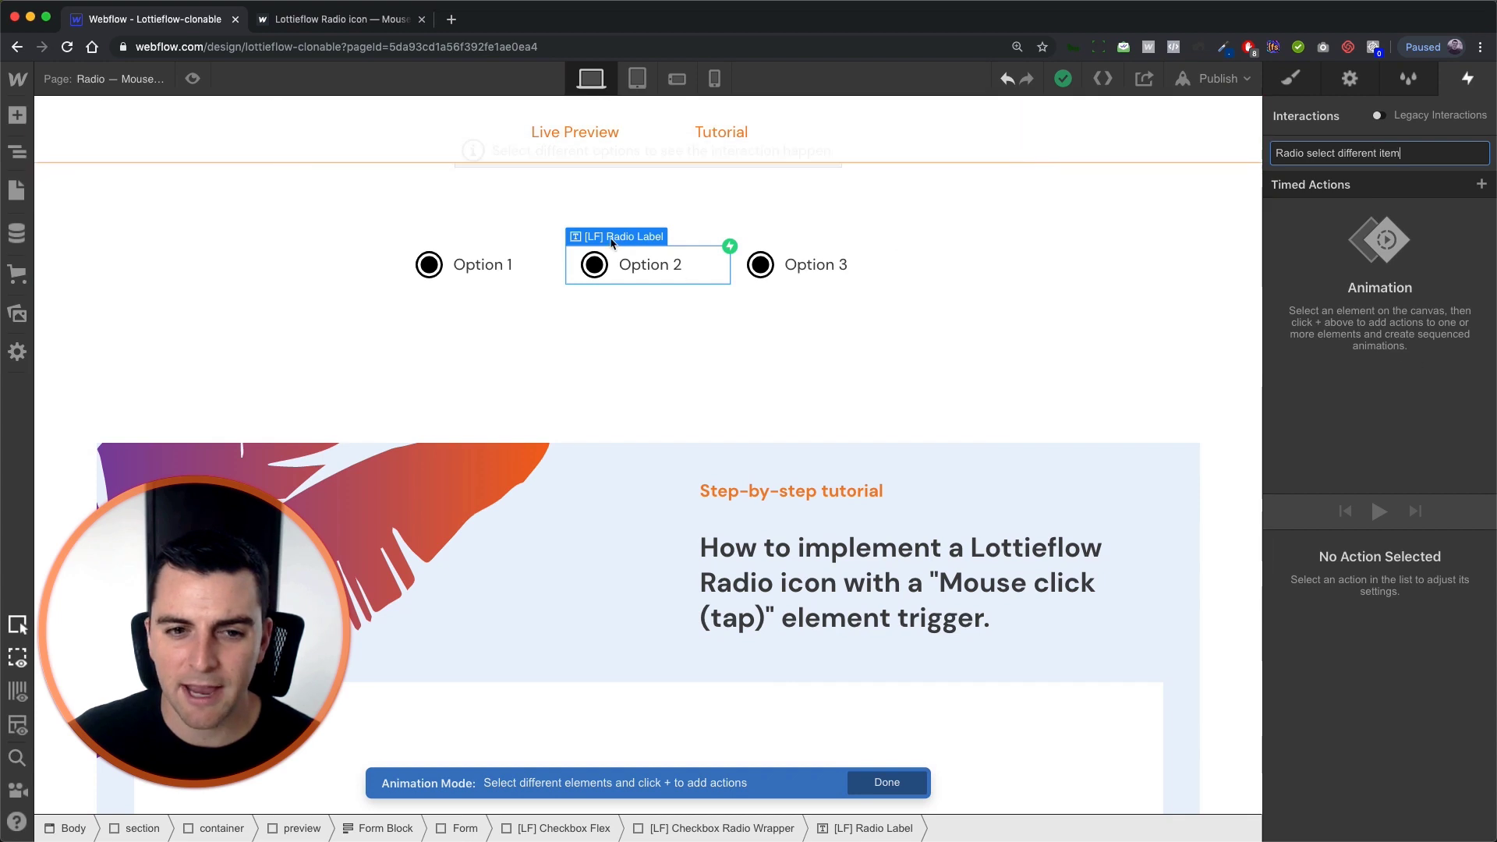
left_click(17, 152)
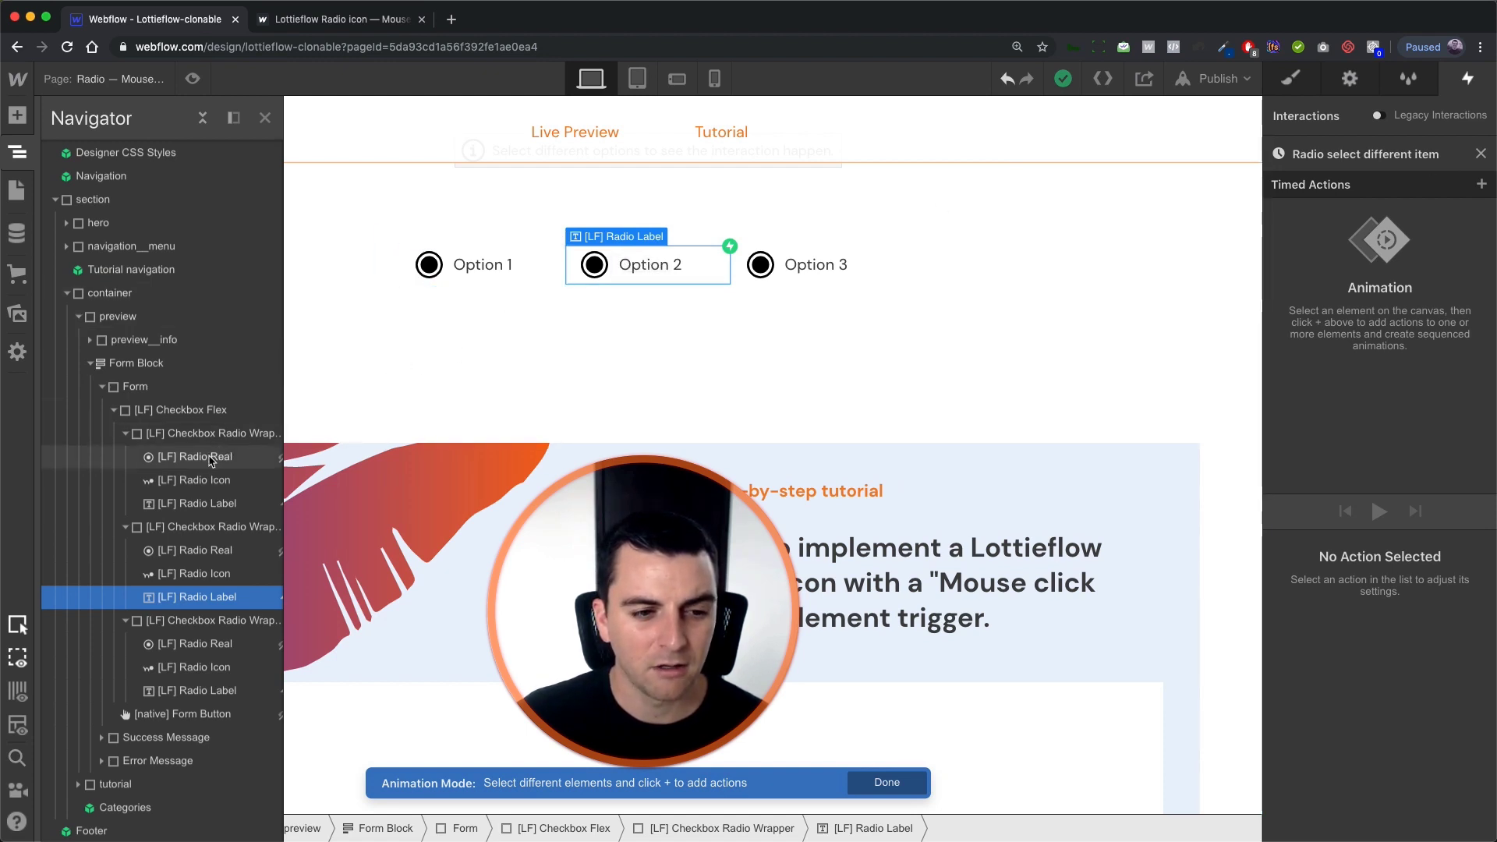
Step: Select the [LF] Radio Icon and add a Lottie action at 0% affecting all elements with its class
left_click(211, 462)
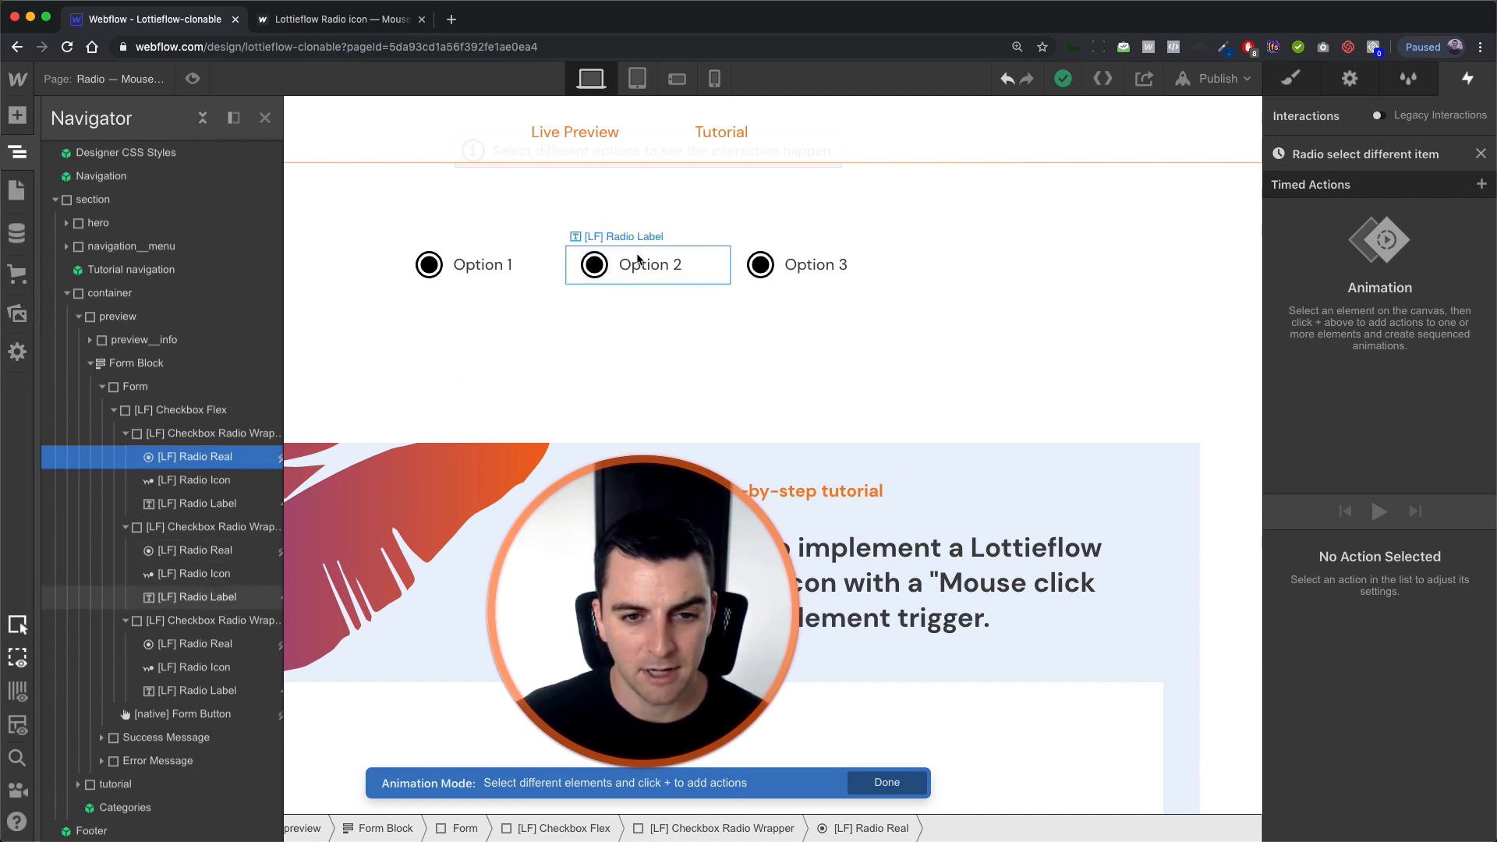
left_click(638, 260)
left_click(16, 165)
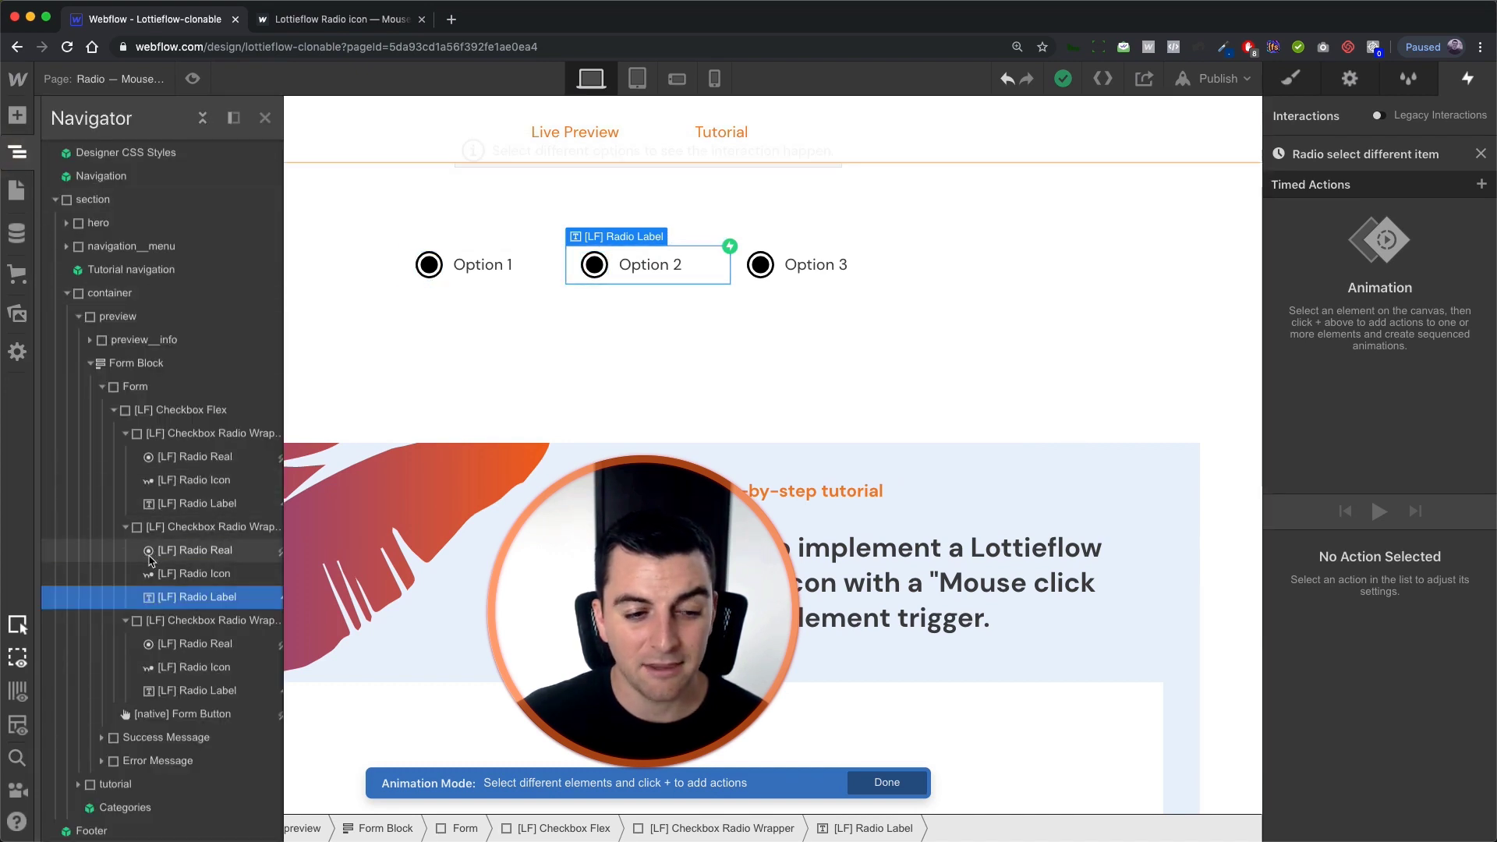
left_click(215, 458)
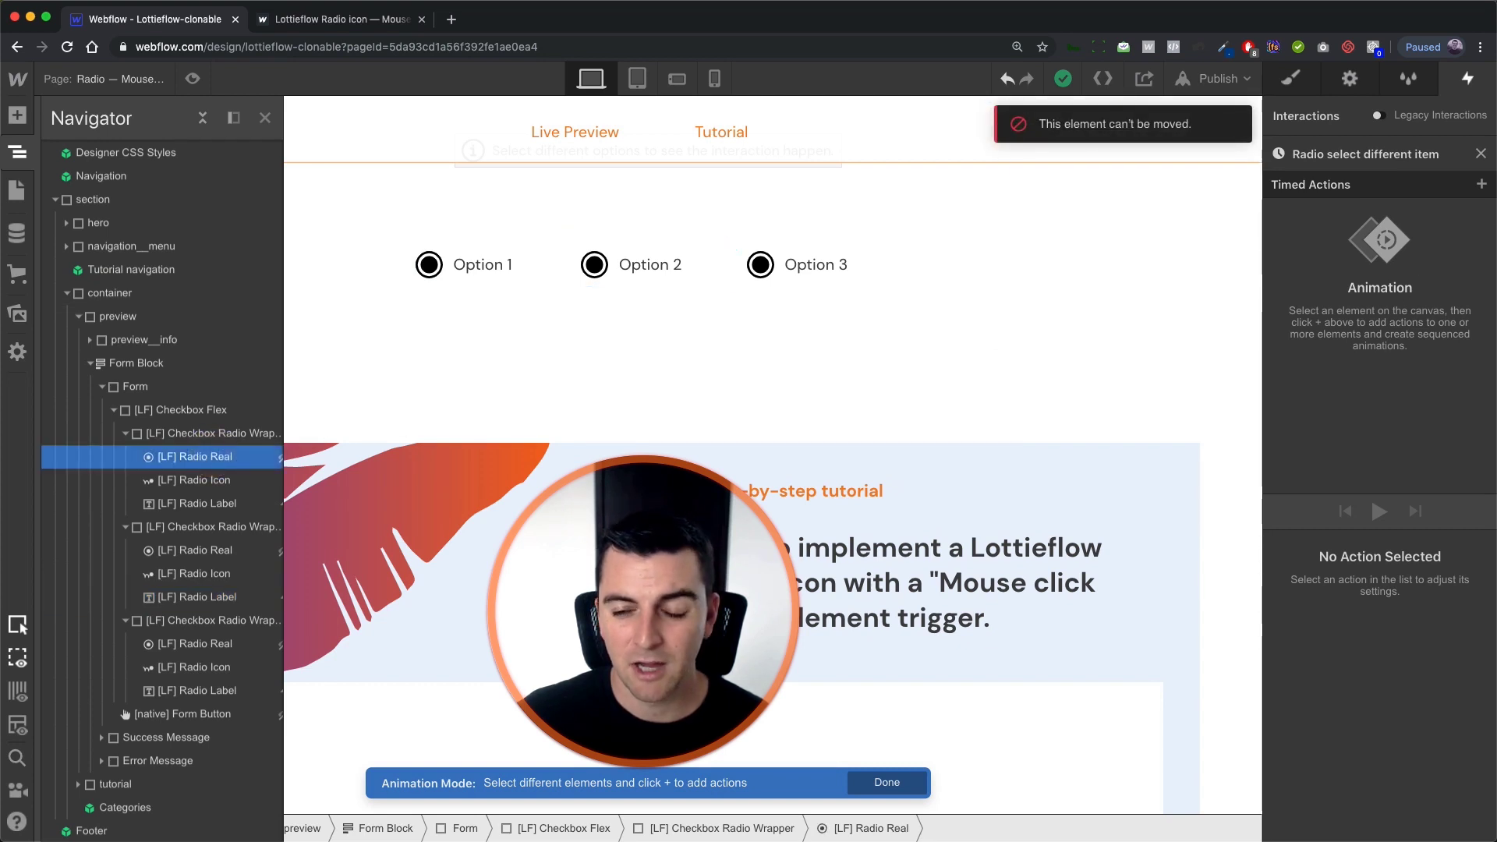
left_click(1481, 184)
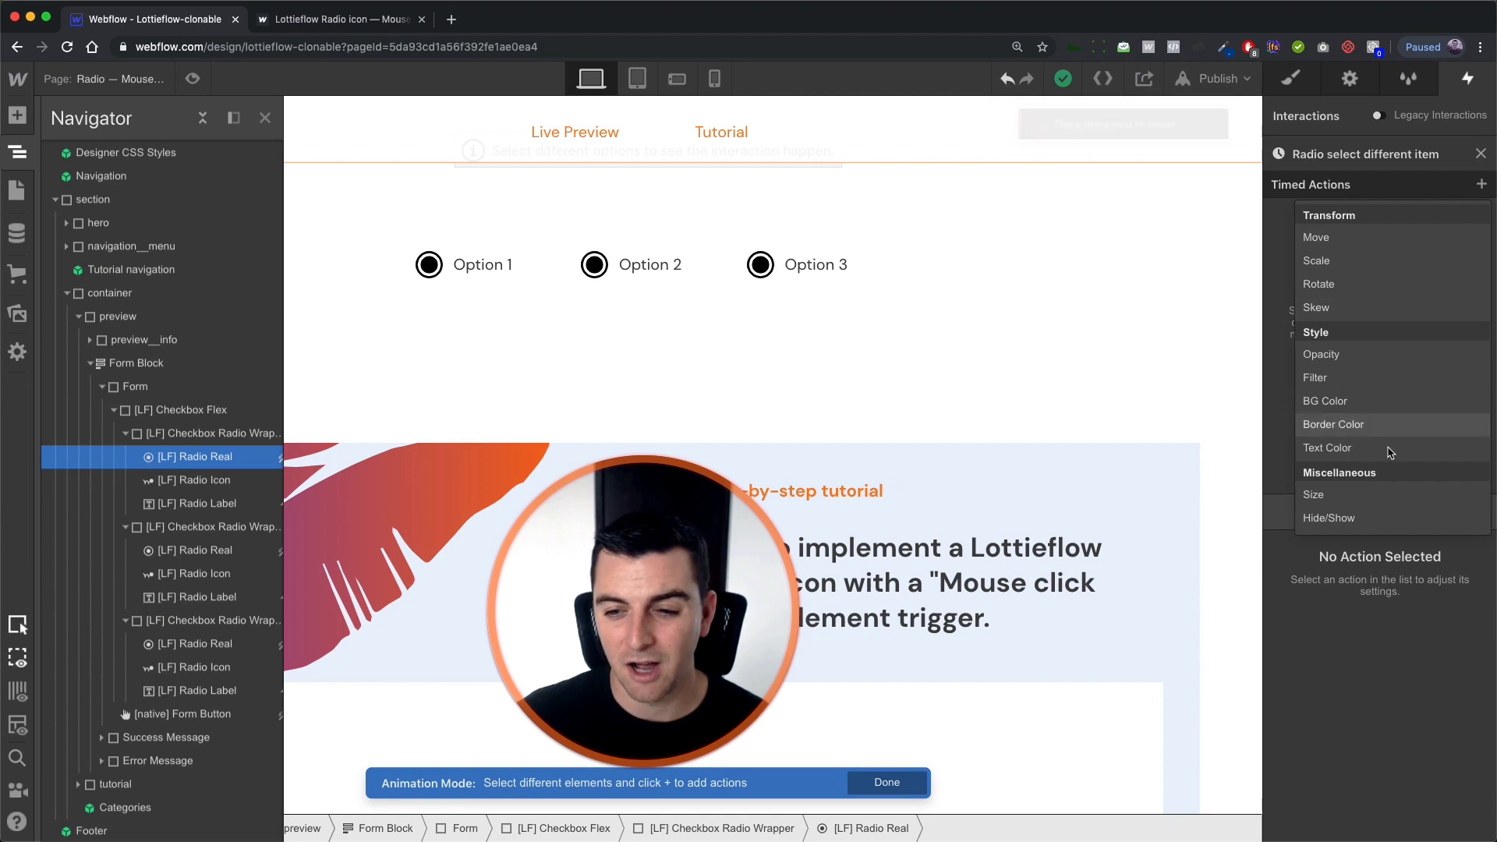
left_click(191, 477)
left_click(191, 482)
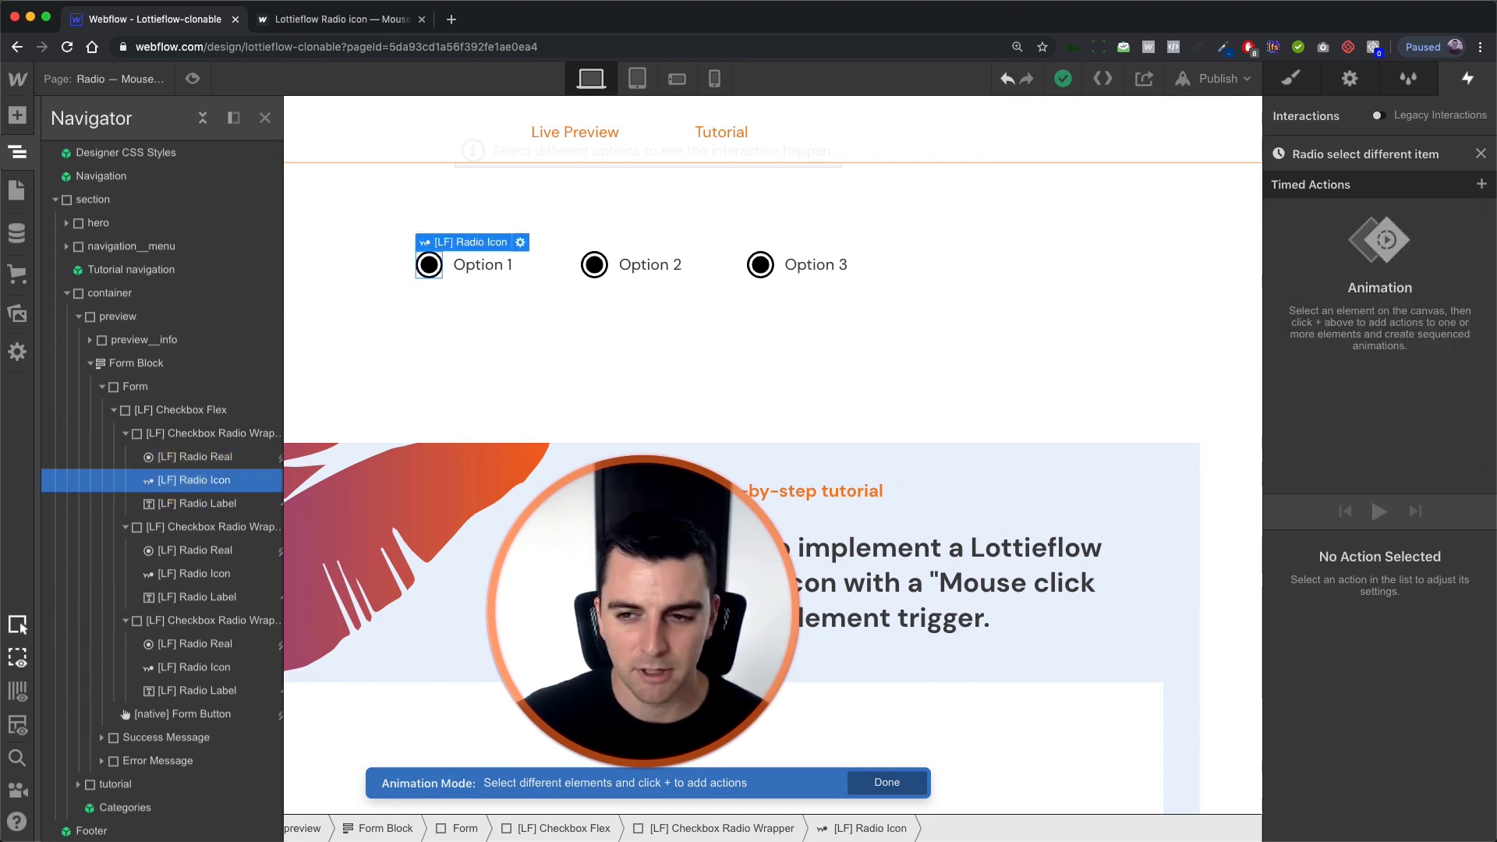
left_click(1481, 184)
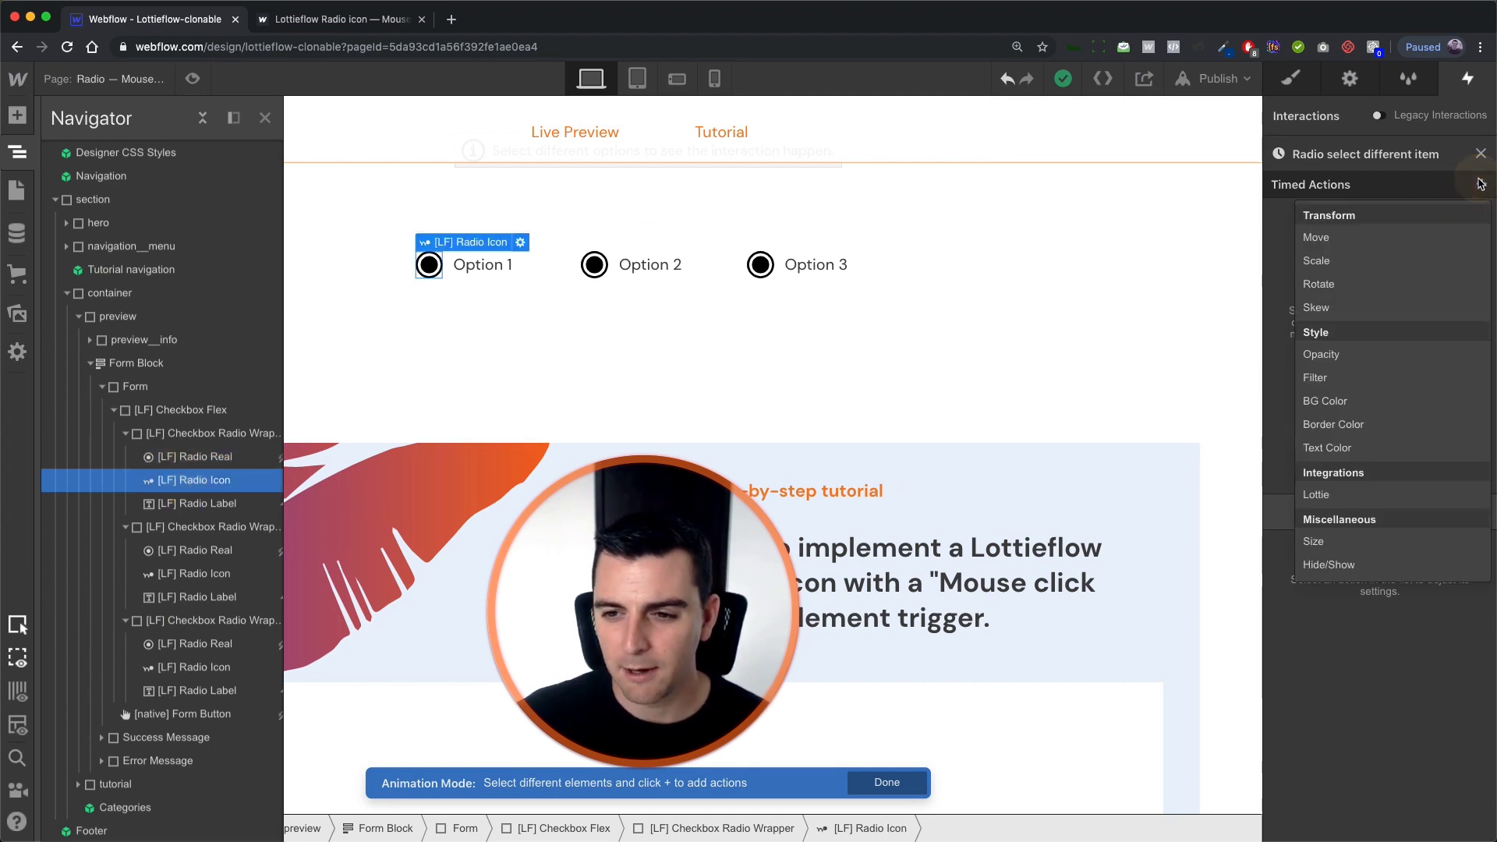
left_click(1401, 500)
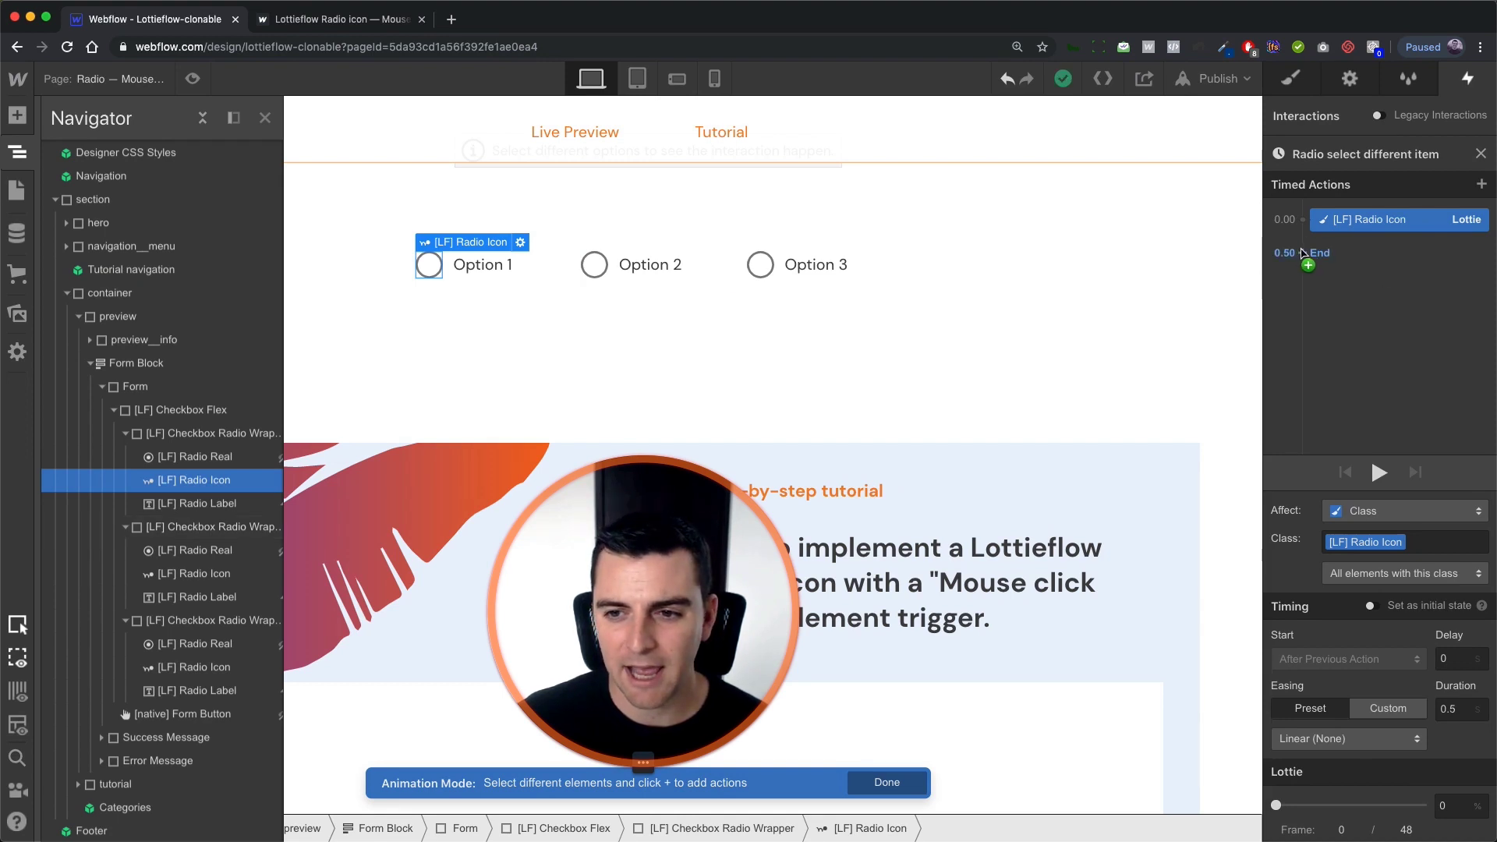
left_click(1301, 220)
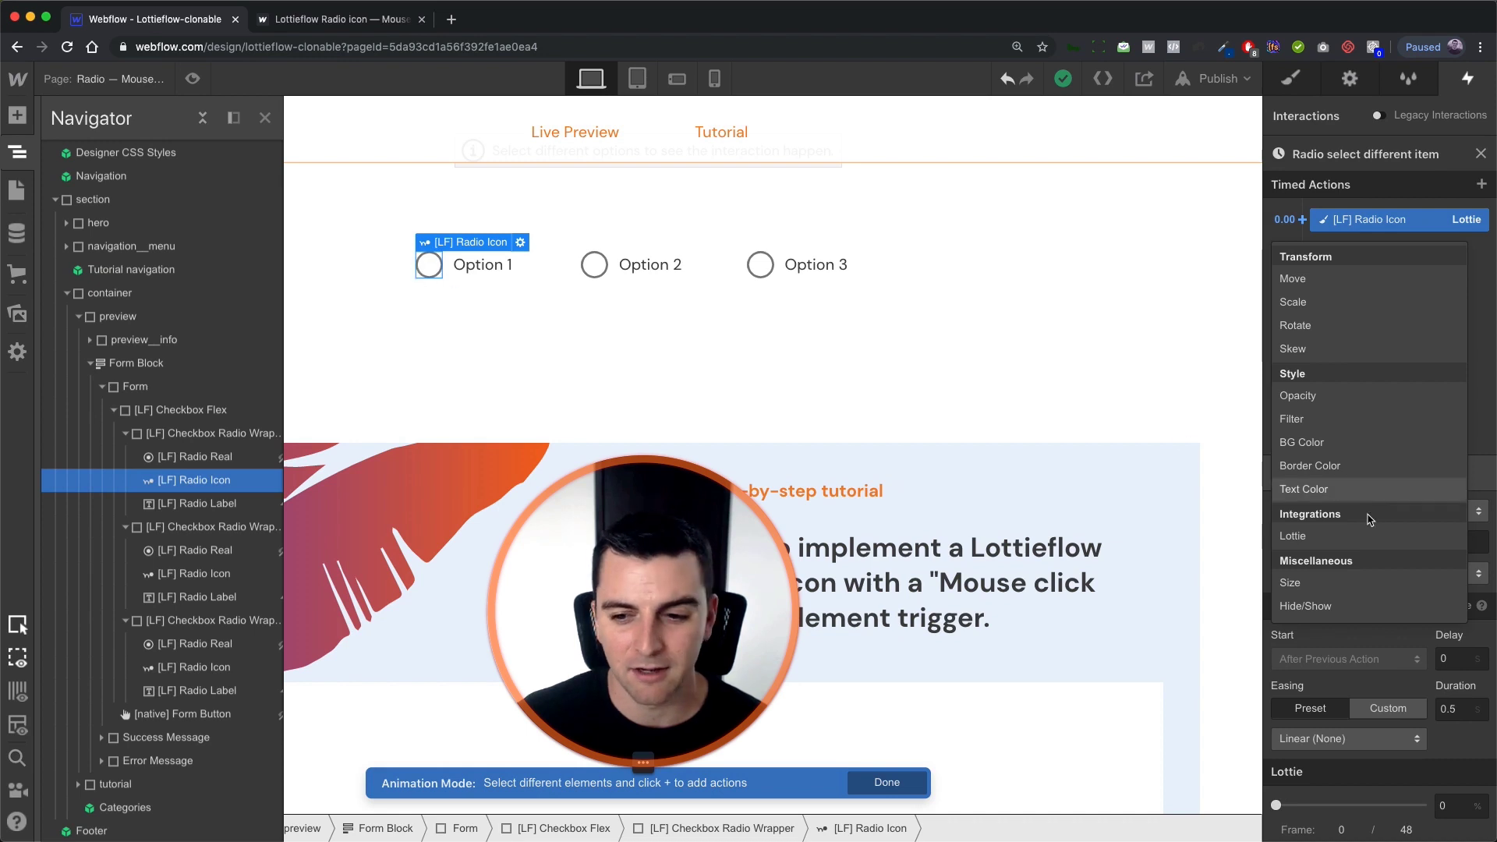
Step: Add a second Lottie action at 15% progress and compare it with the first
left_click(1293, 536)
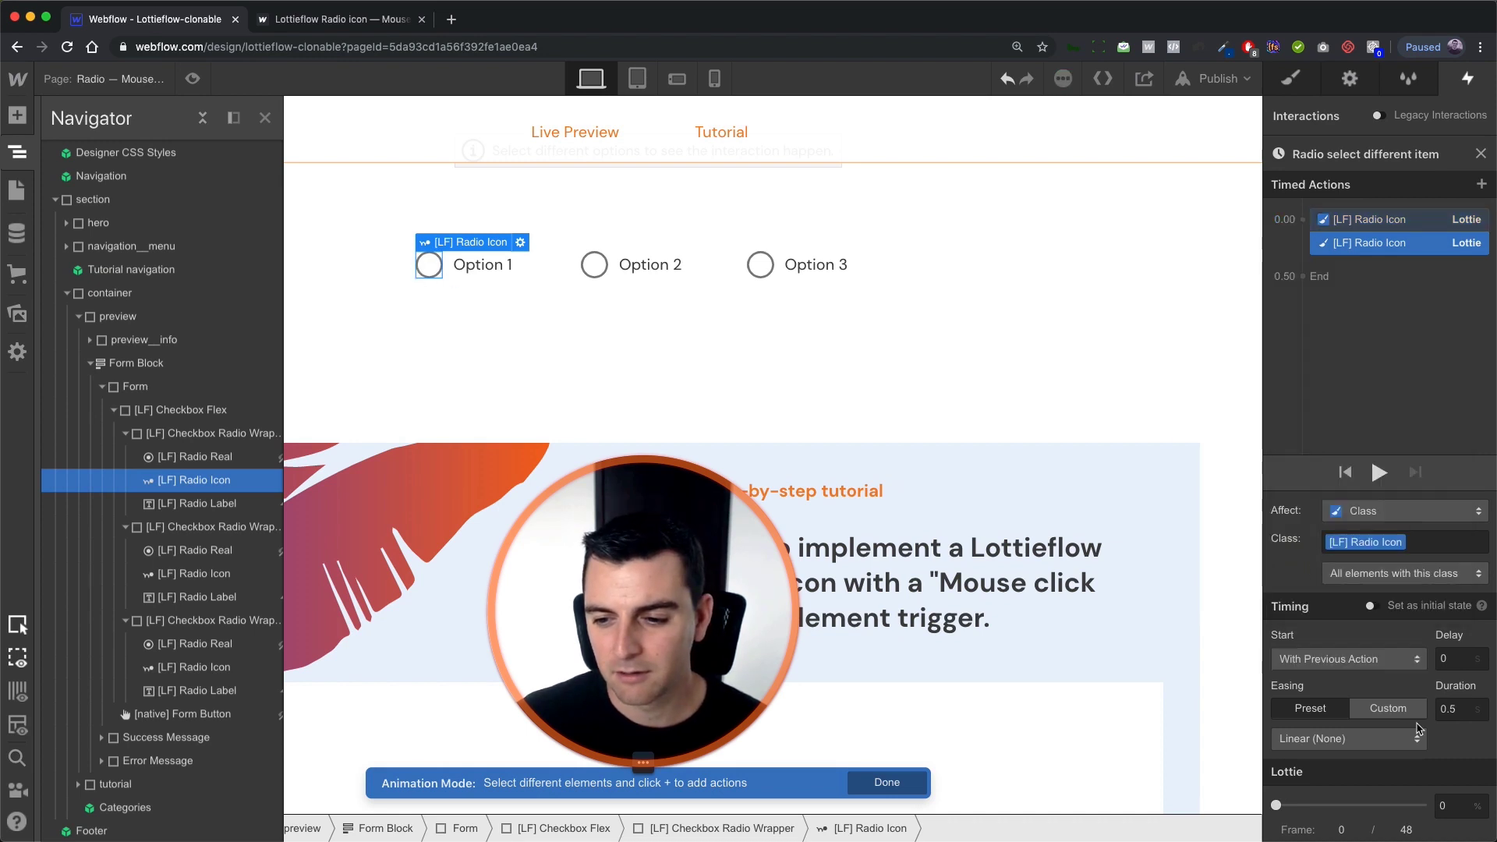
left_click(1461, 806)
type("15")
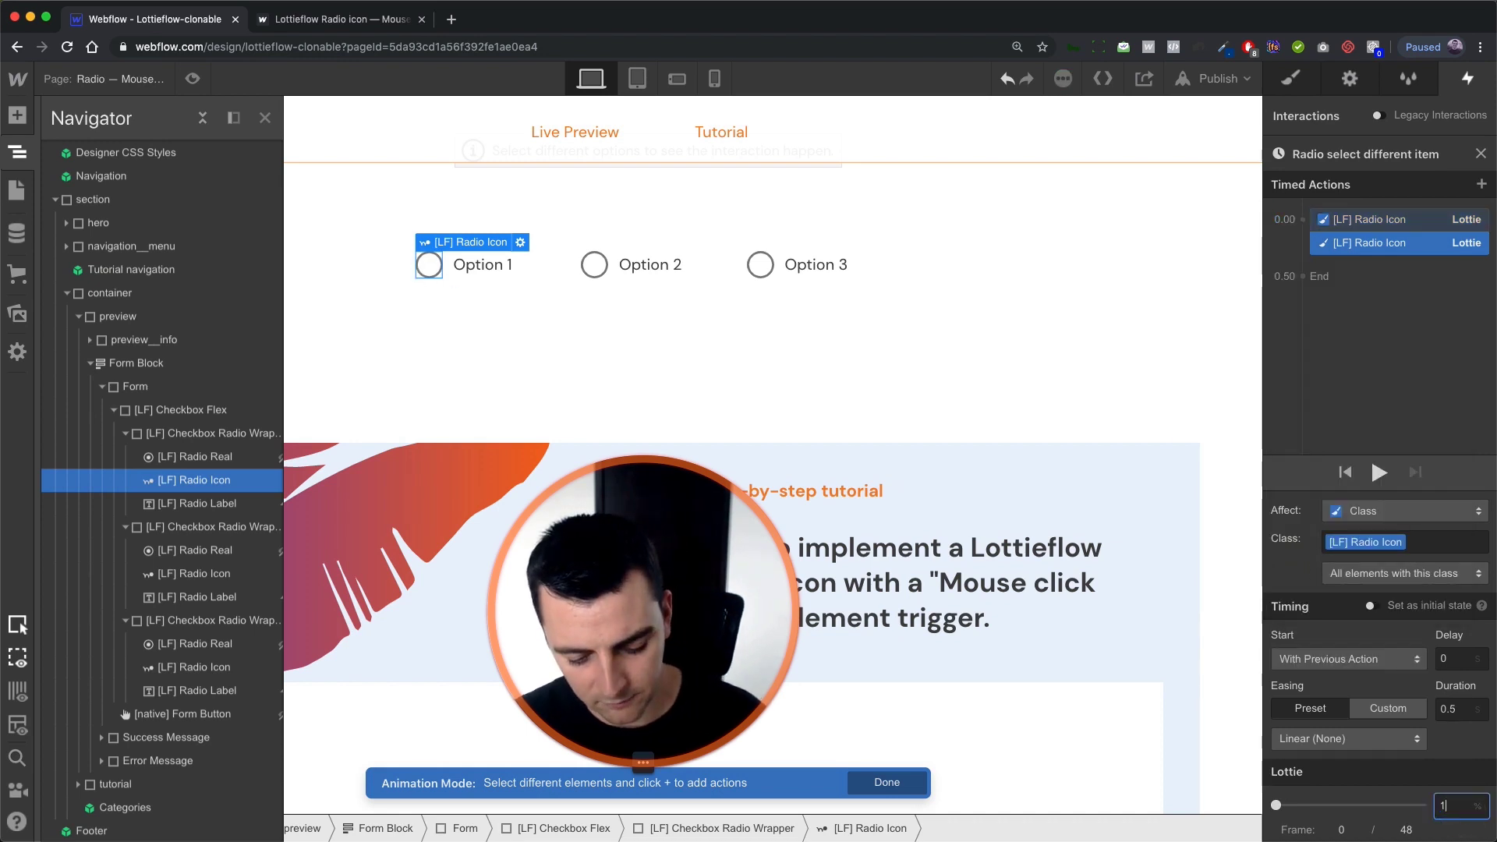
left_click(1425, 219)
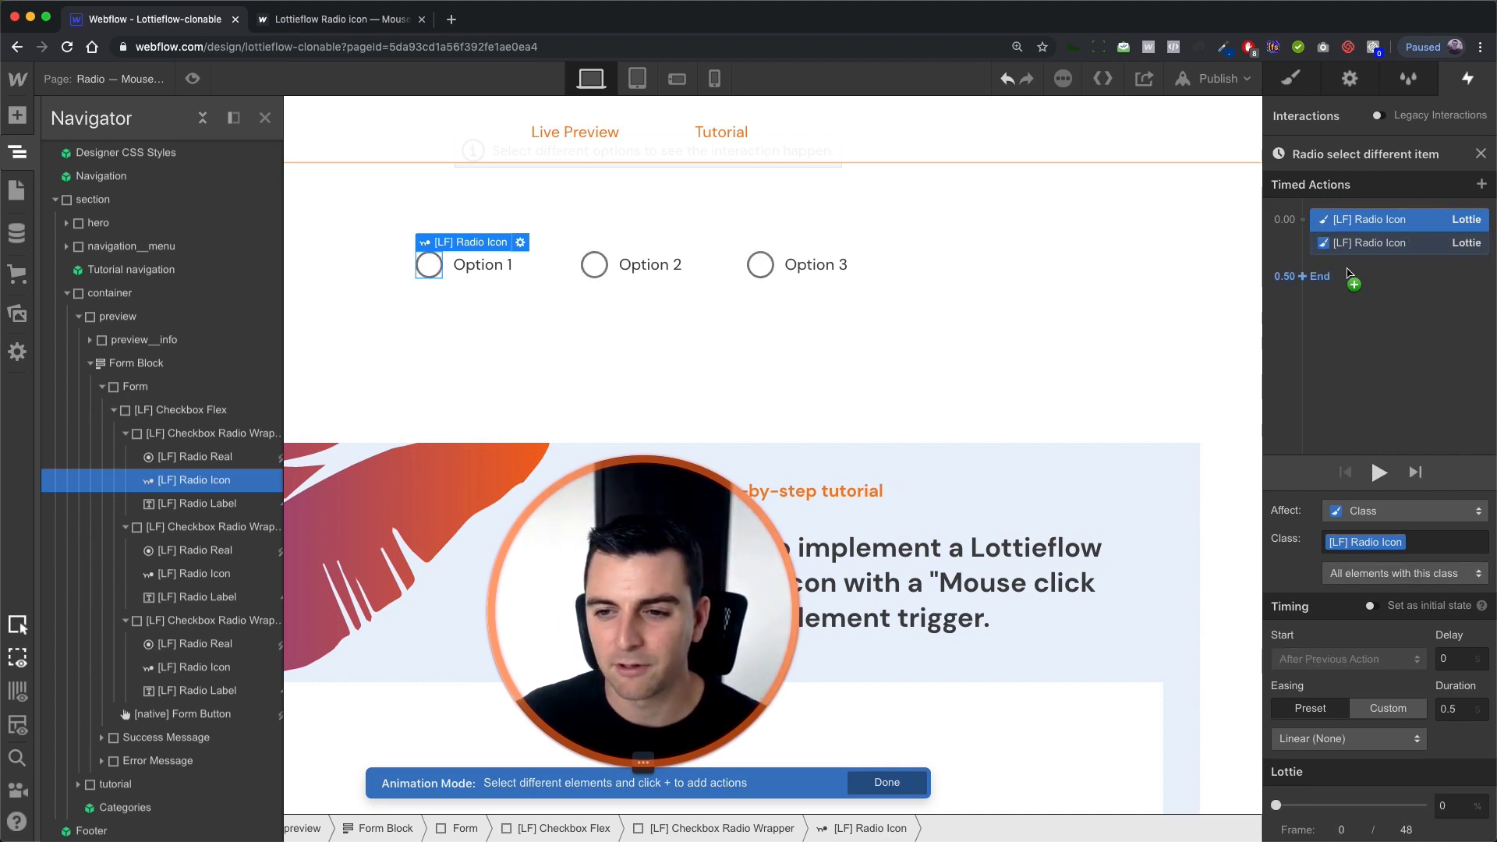
left_click(1363, 241)
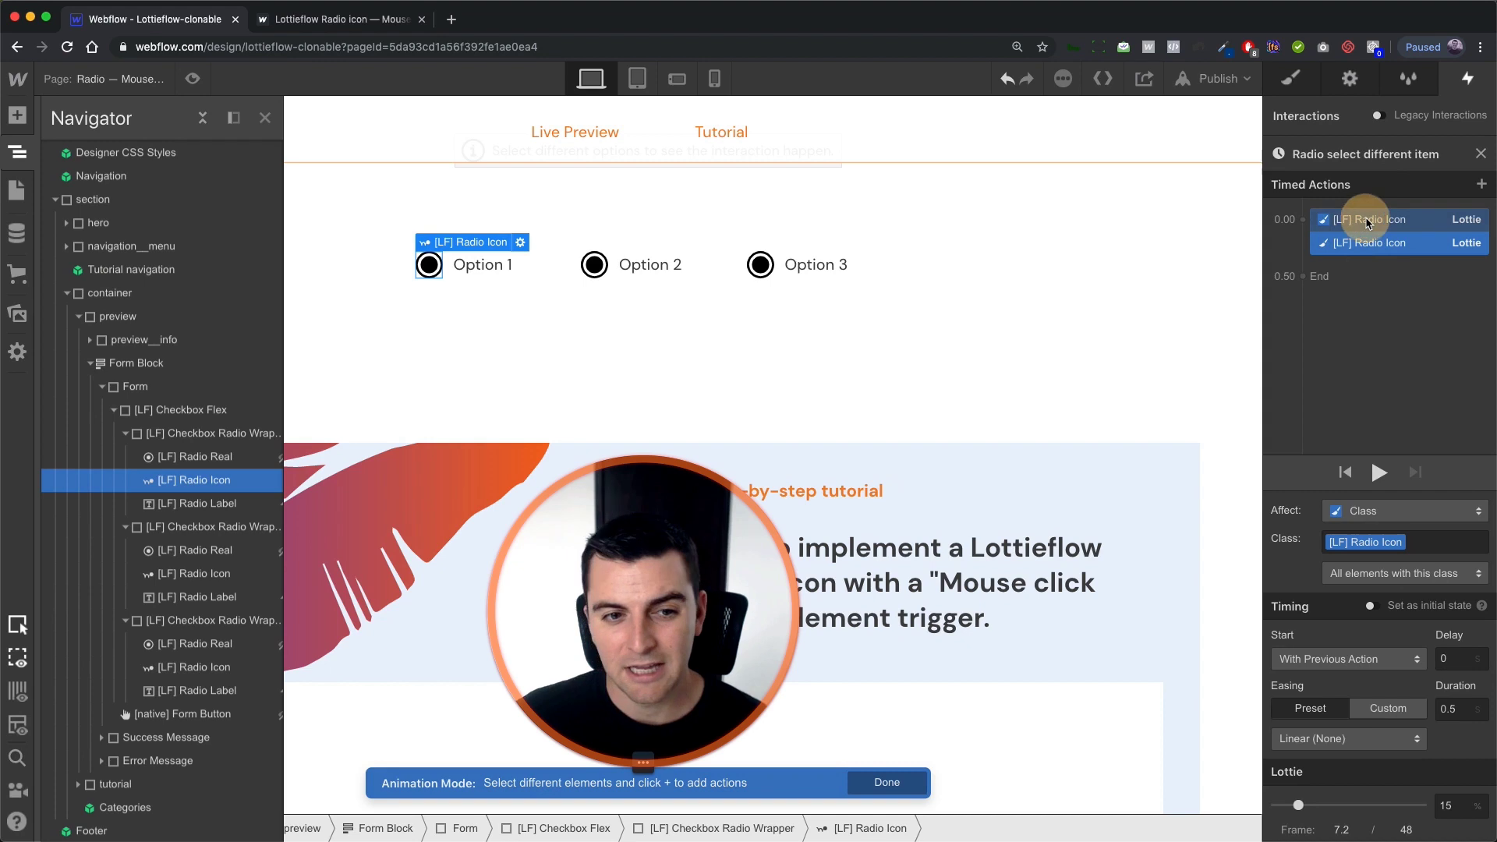
left_click(1365, 221)
Step: Limit the second Lottie action to only sibling radio icons and preview its state
left_click(1362, 573)
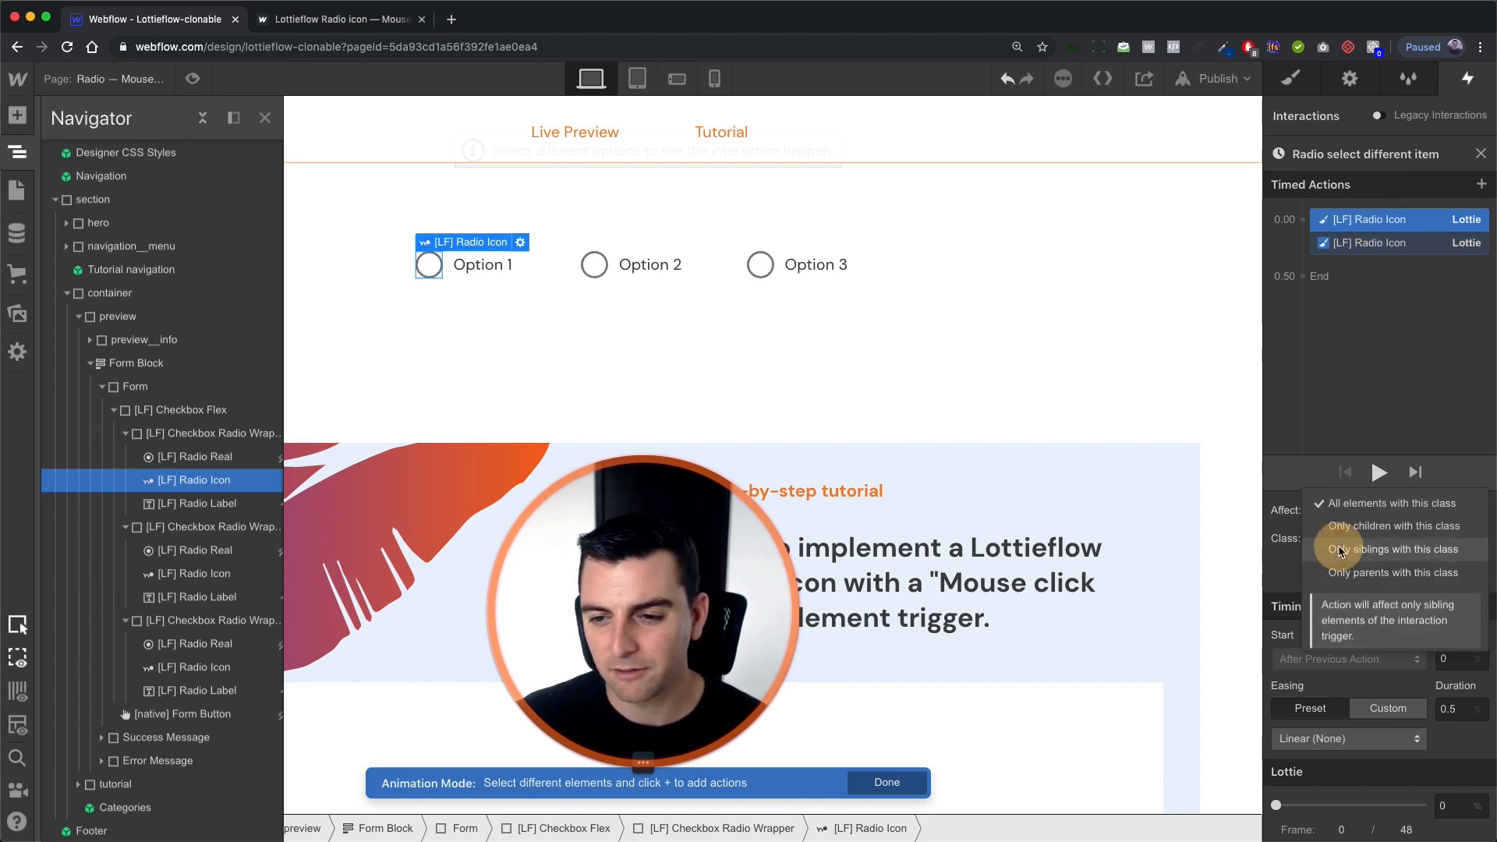
left_click(1340, 550)
left_click(1384, 243)
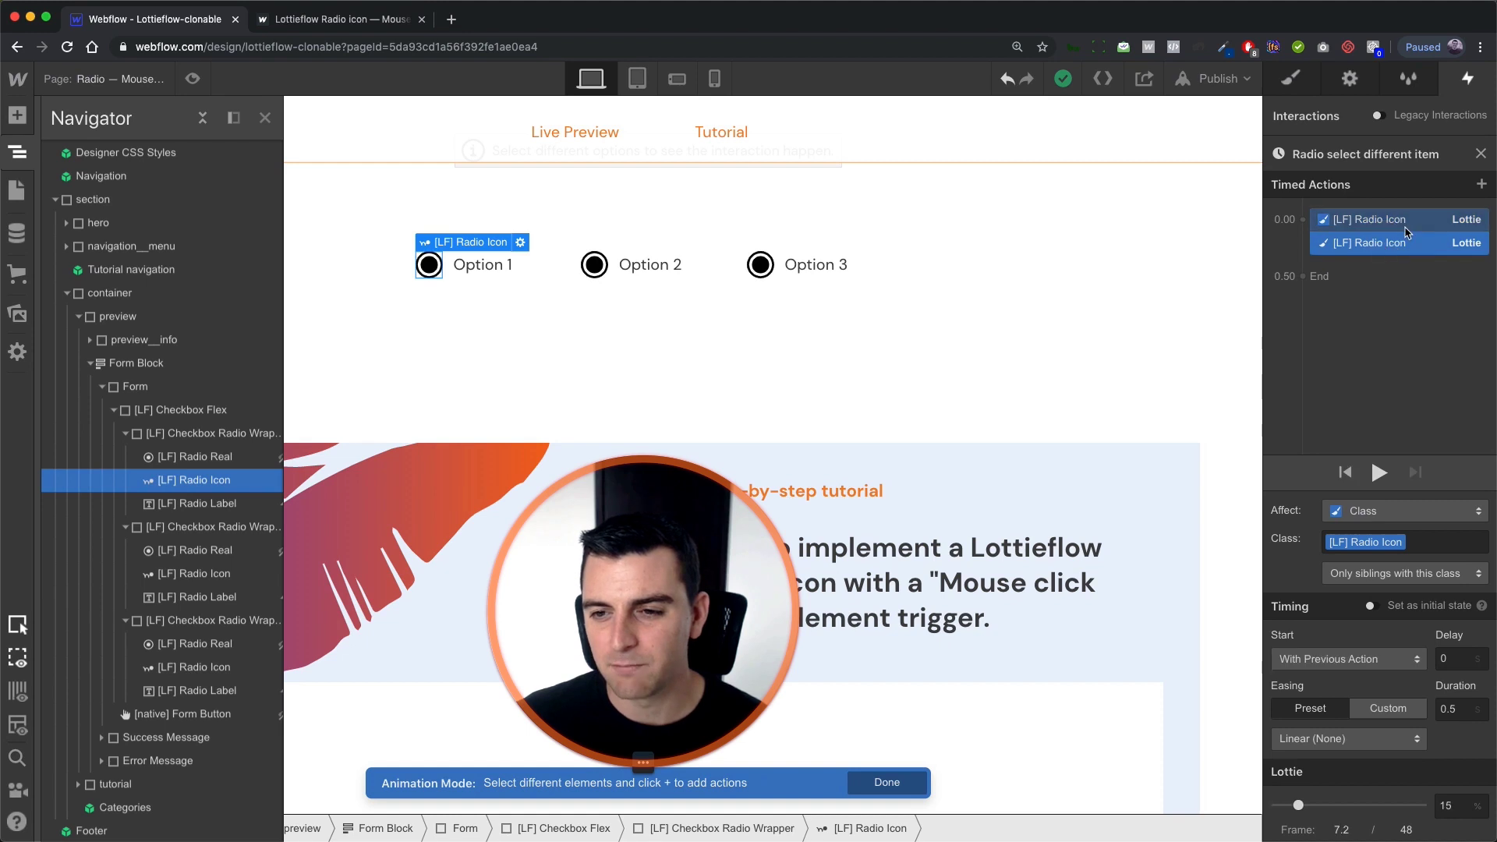
left_click(1395, 220)
left_click(1398, 244)
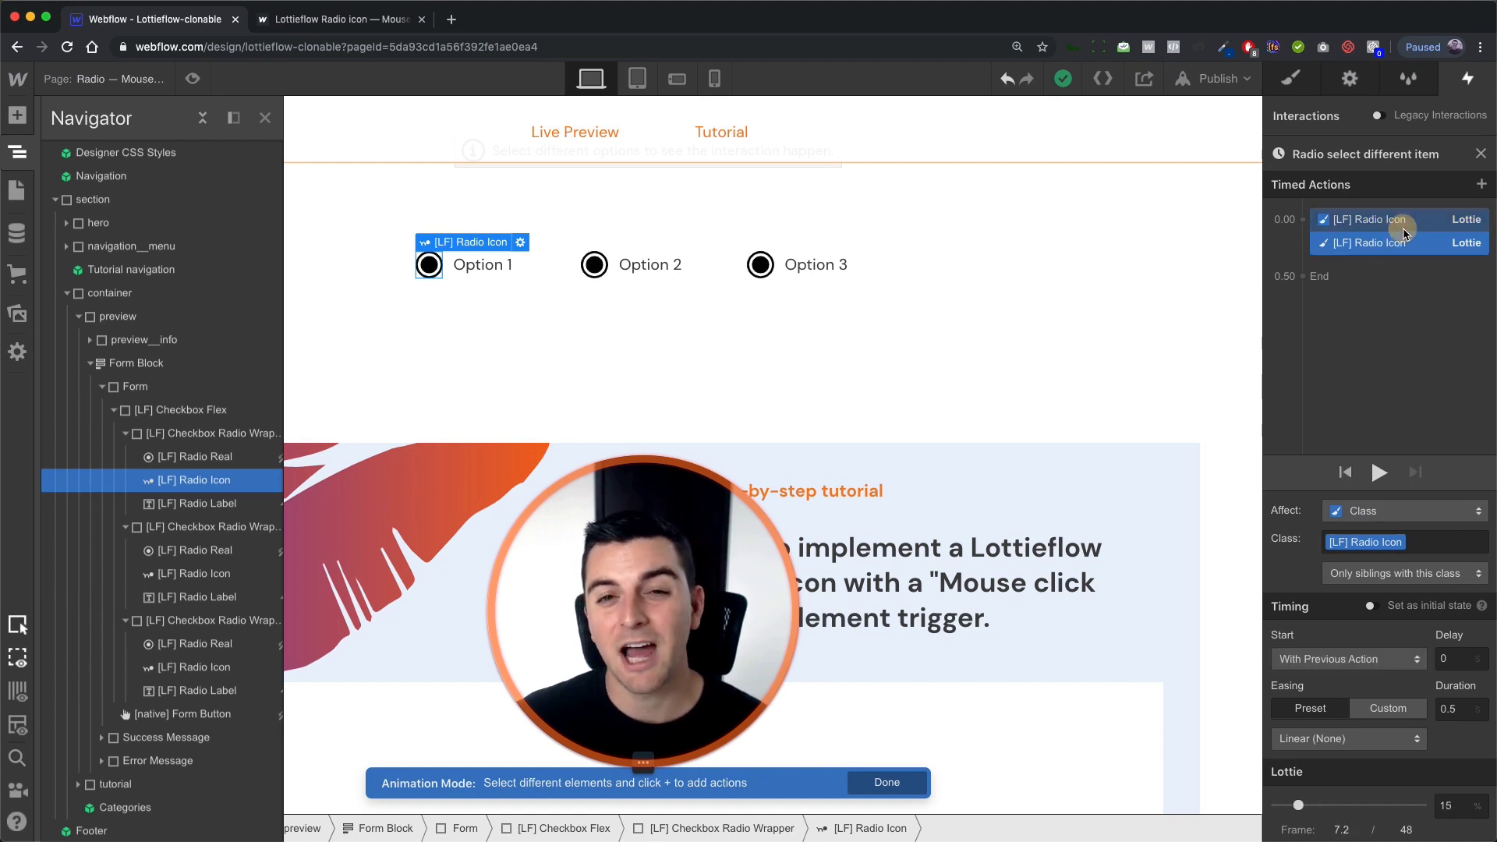
left_click(1401, 224)
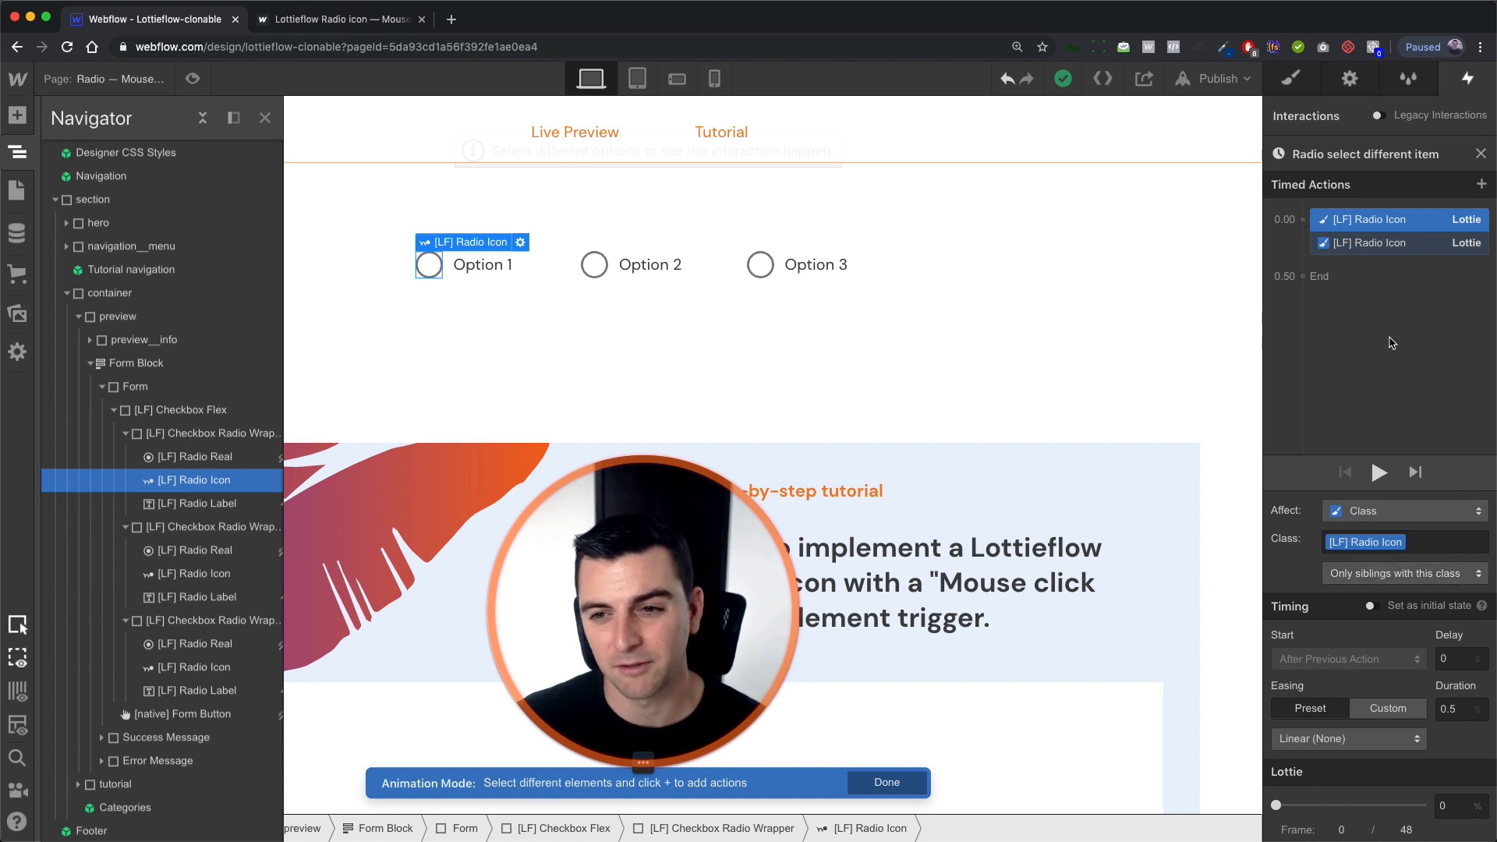
Step: Delete the second action and set the first back to all [LF] Radio Icon elements
left_click(1375, 243)
key("Delete")
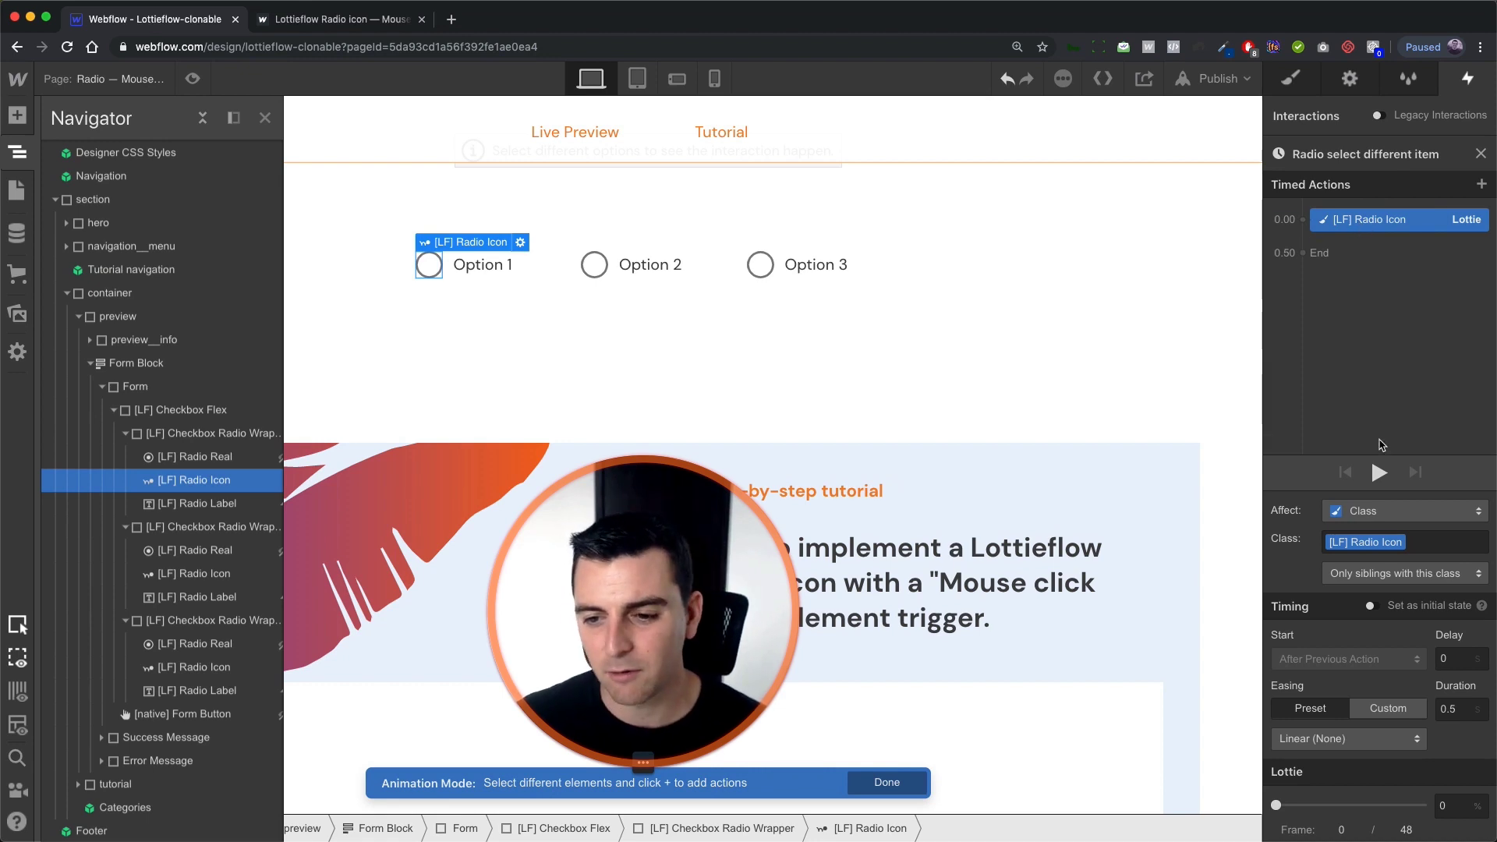
left_click(1372, 574)
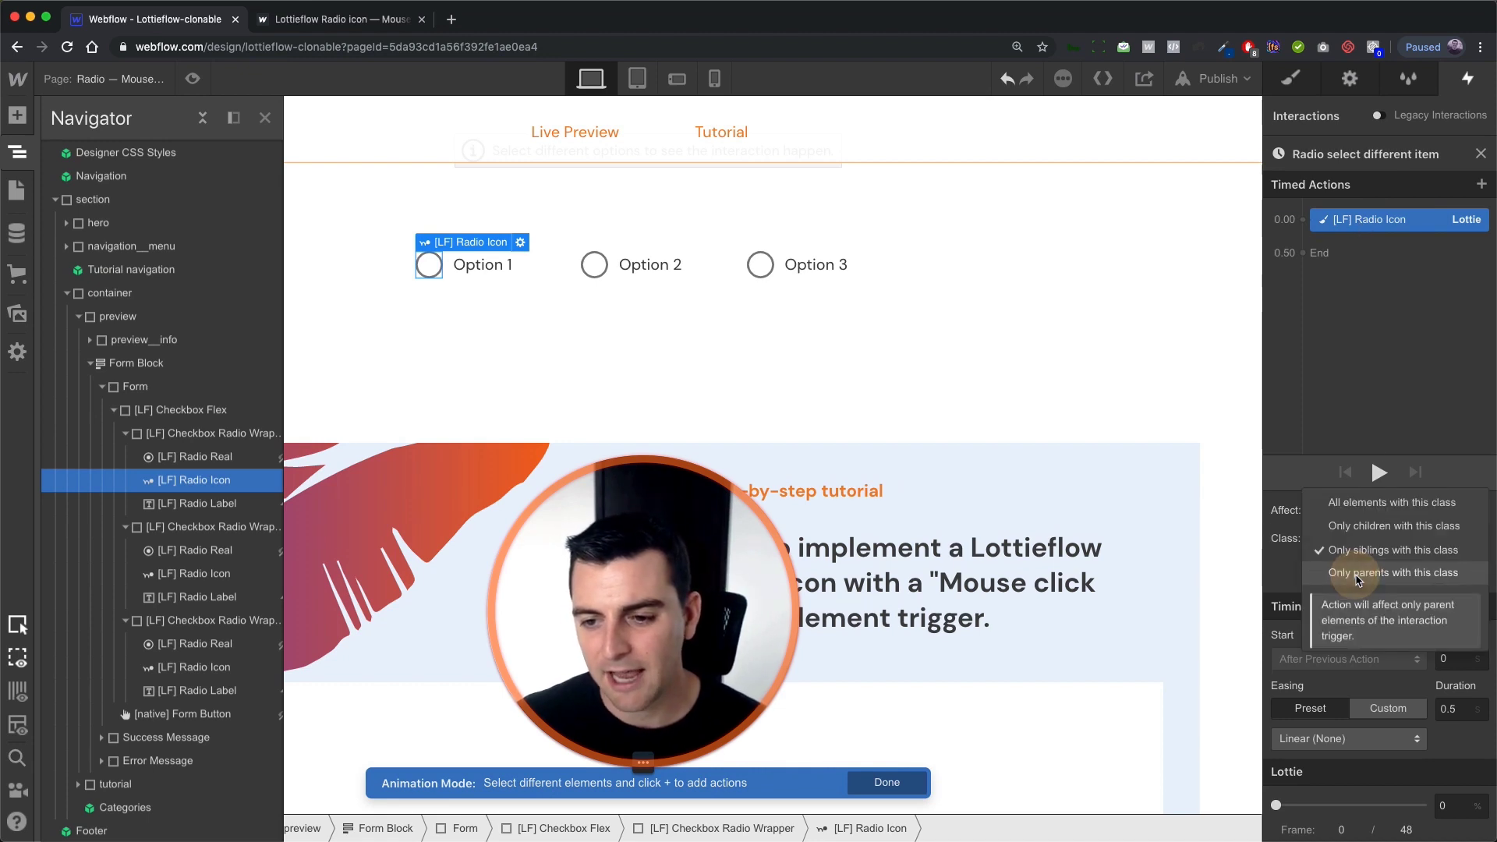
left_click(1336, 503)
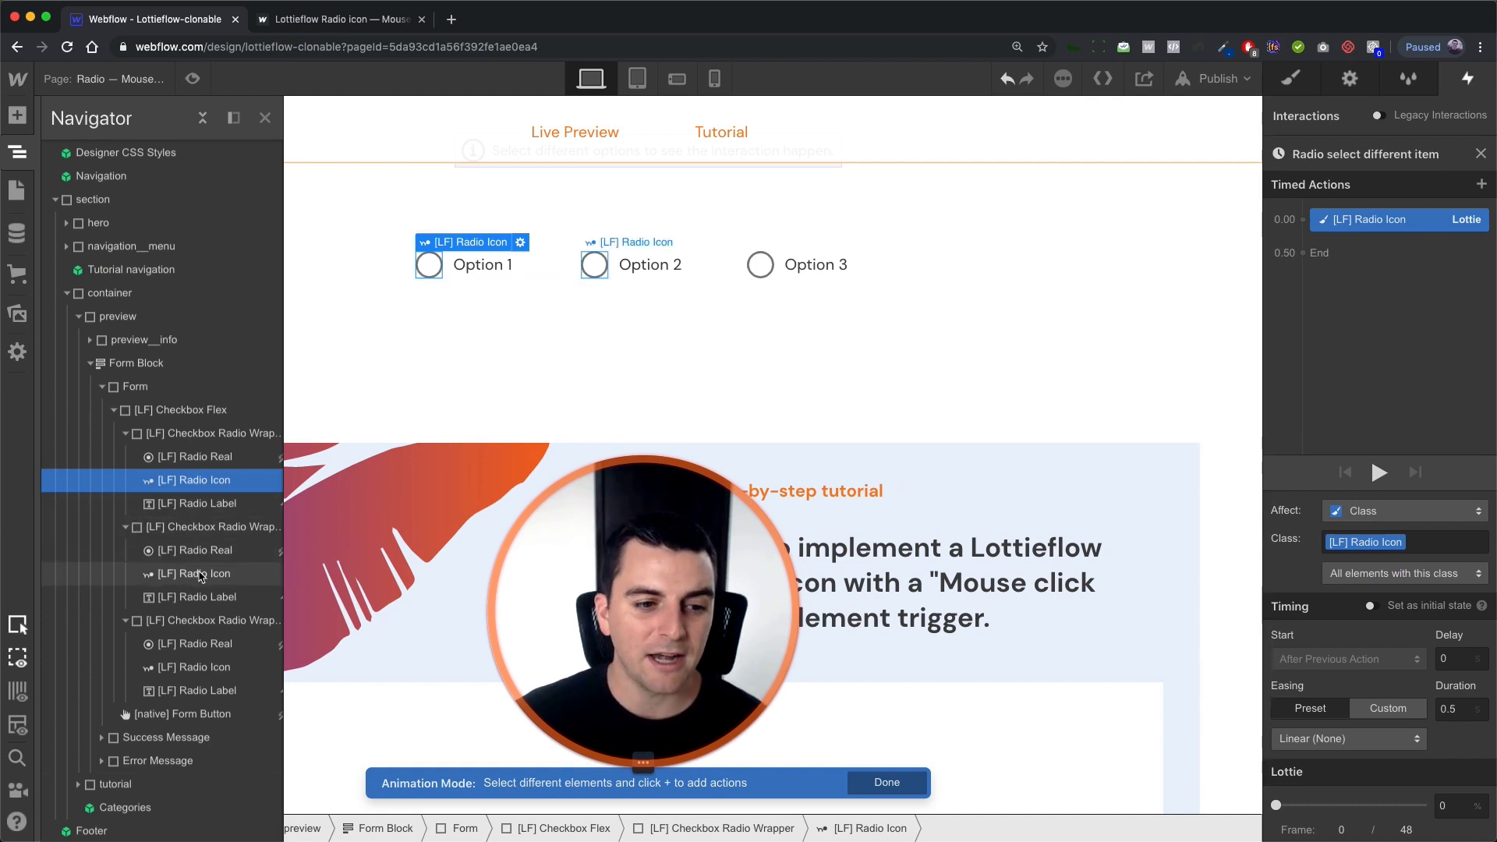
left_click(224, 575)
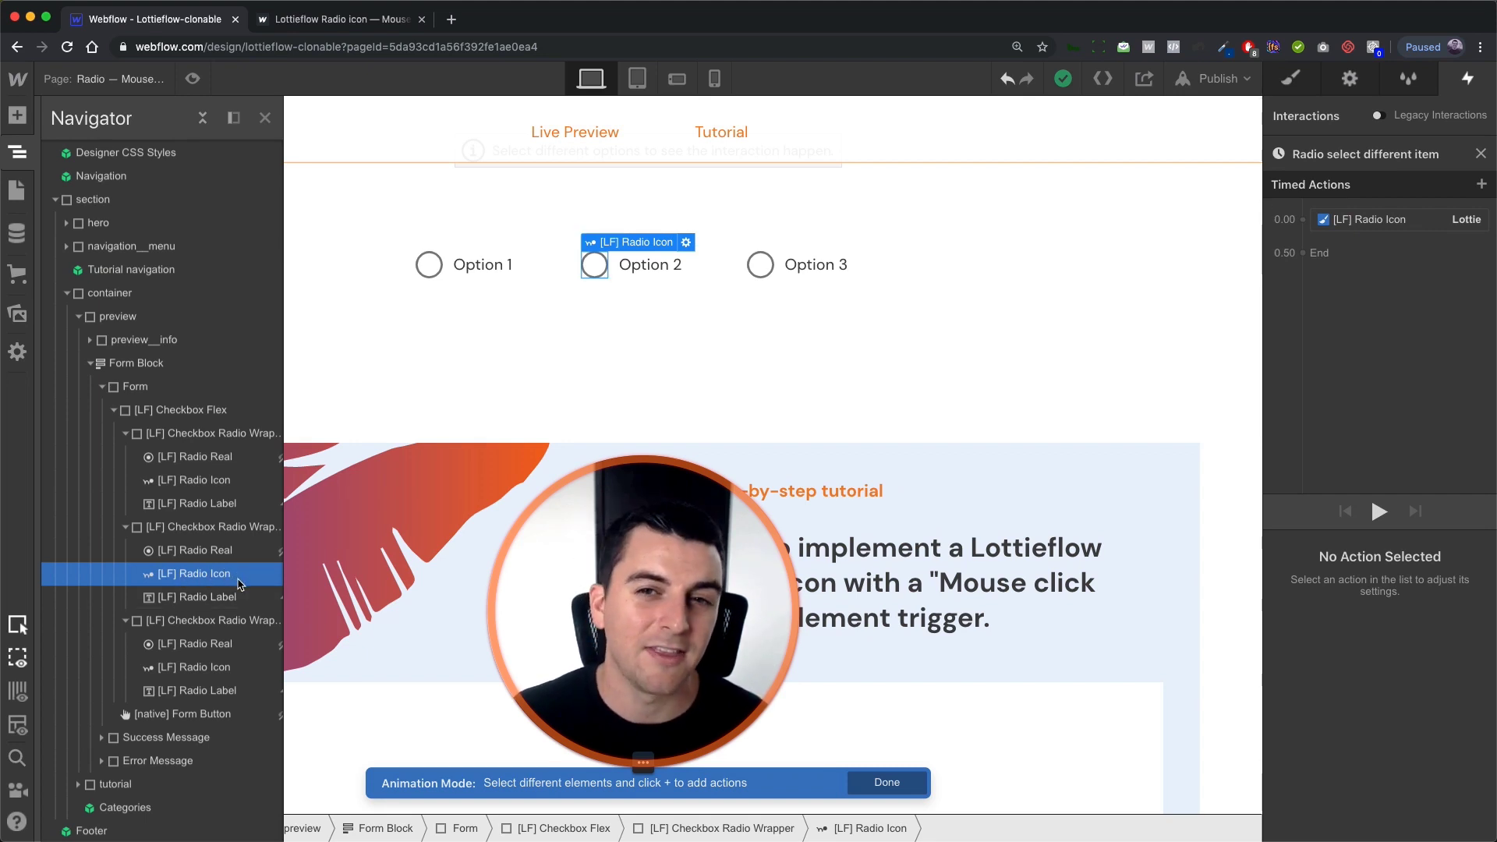
Step: Add a sibling-only Lottie action at 15% running with the previous action
left_click(1303, 221)
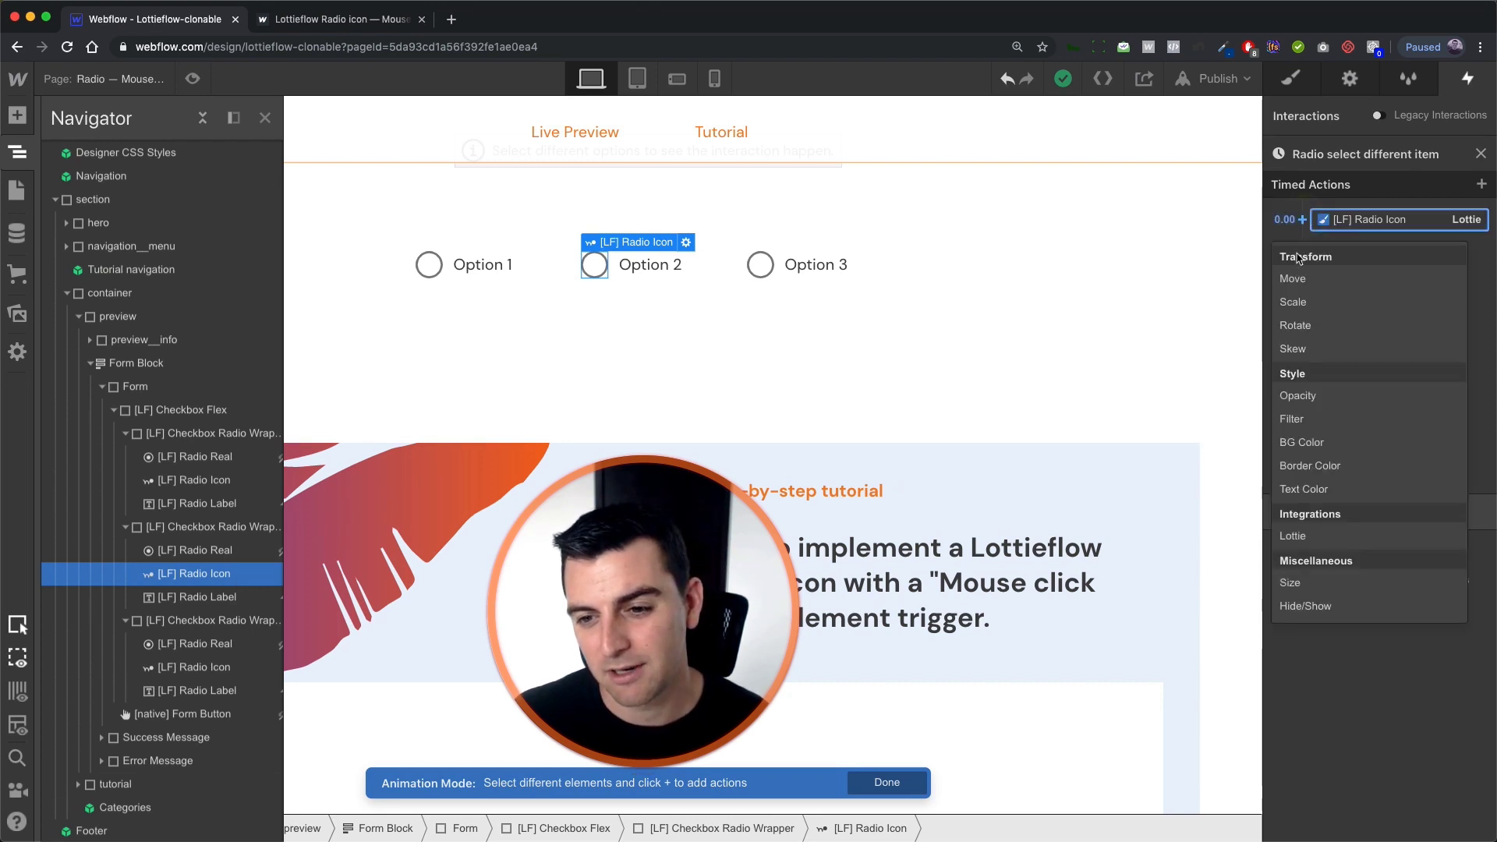
left_click(1314, 537)
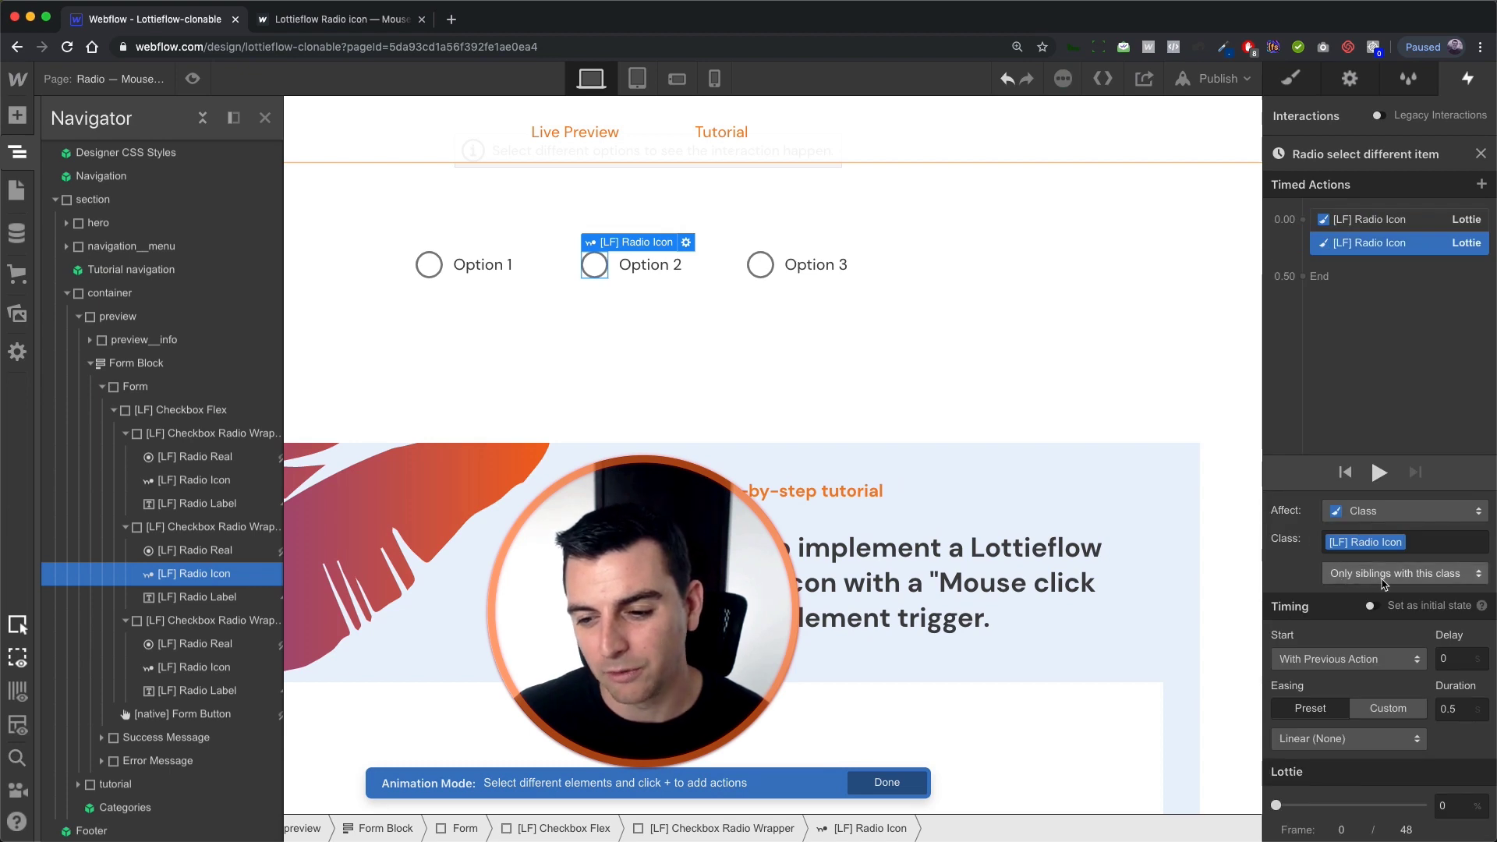
left_click(1455, 807)
type("1")
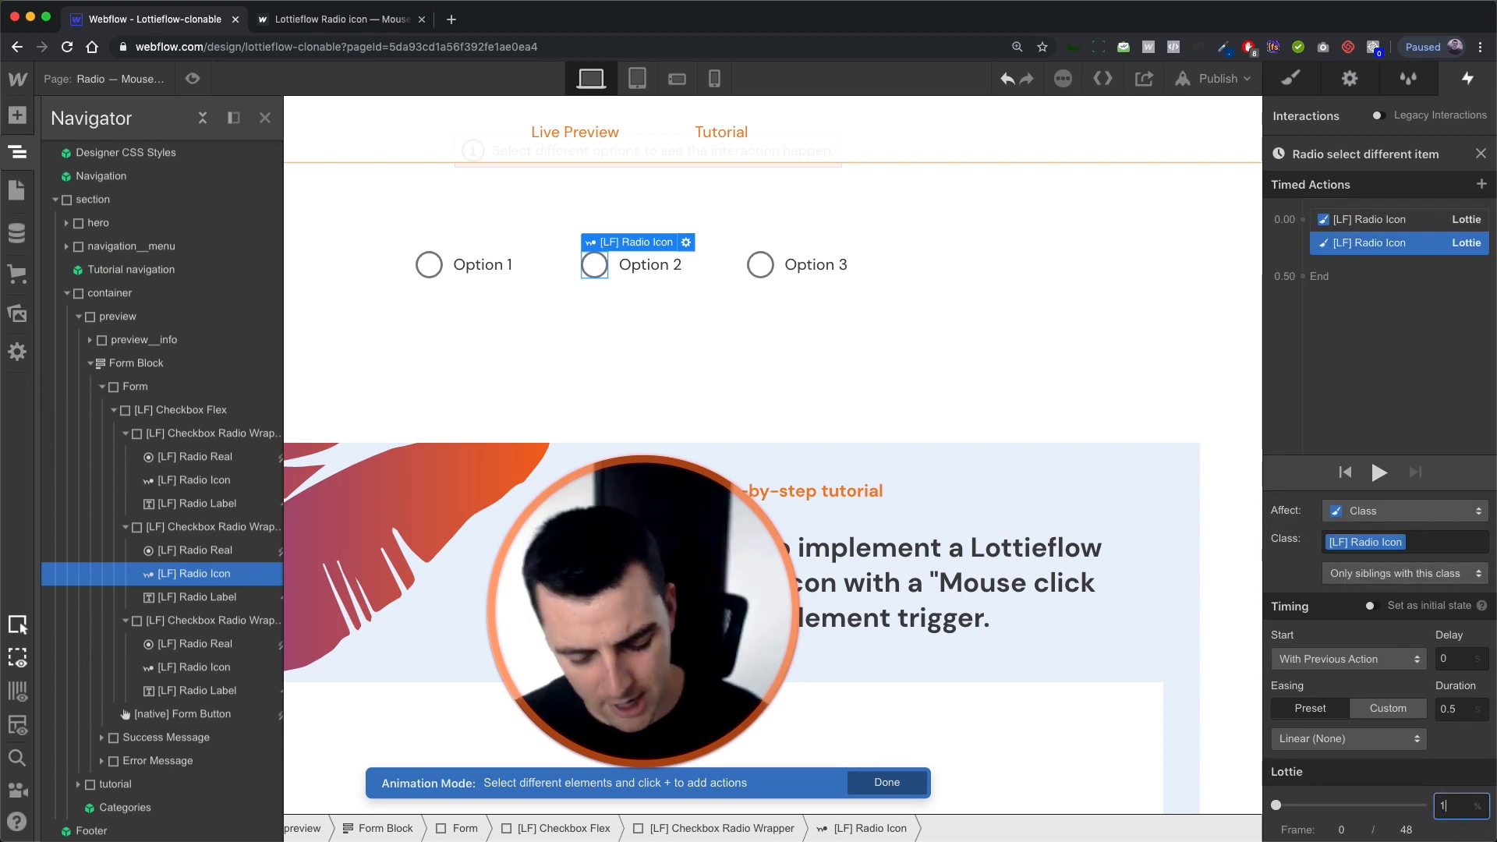
type("5")
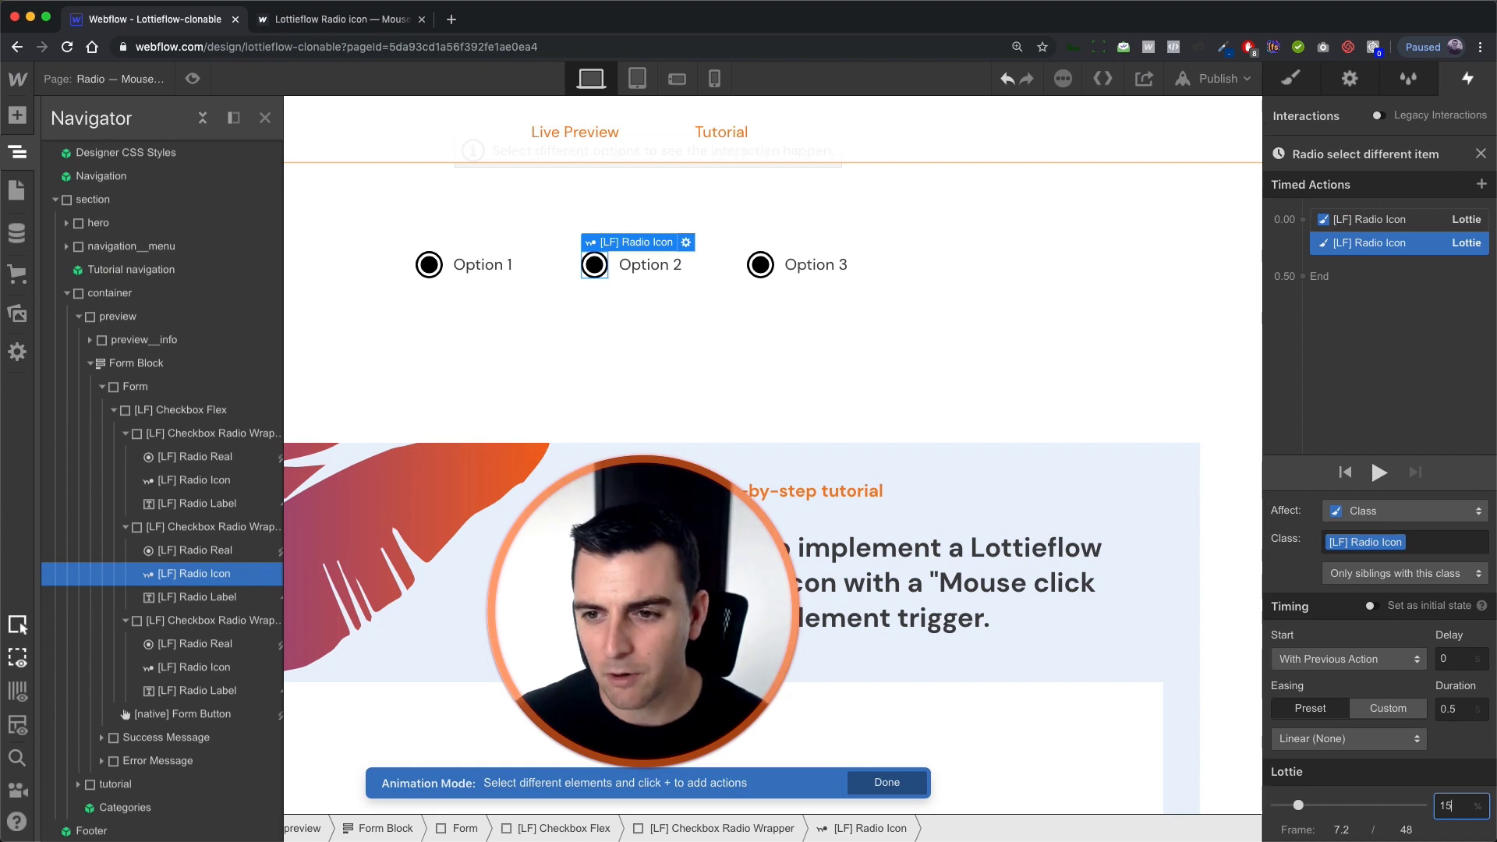
left_click(1404, 221)
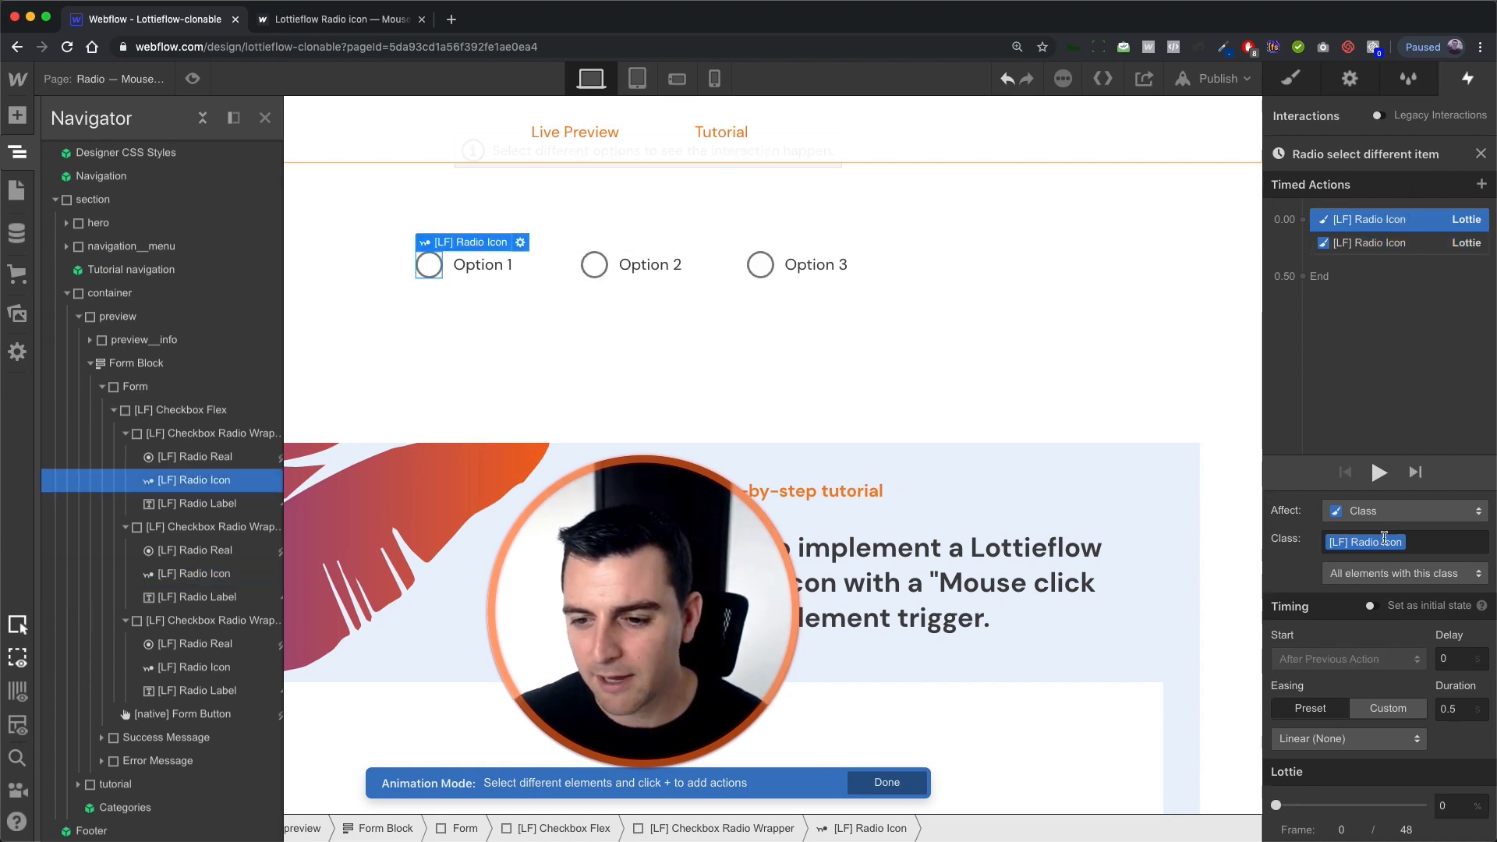
left_click(1386, 248)
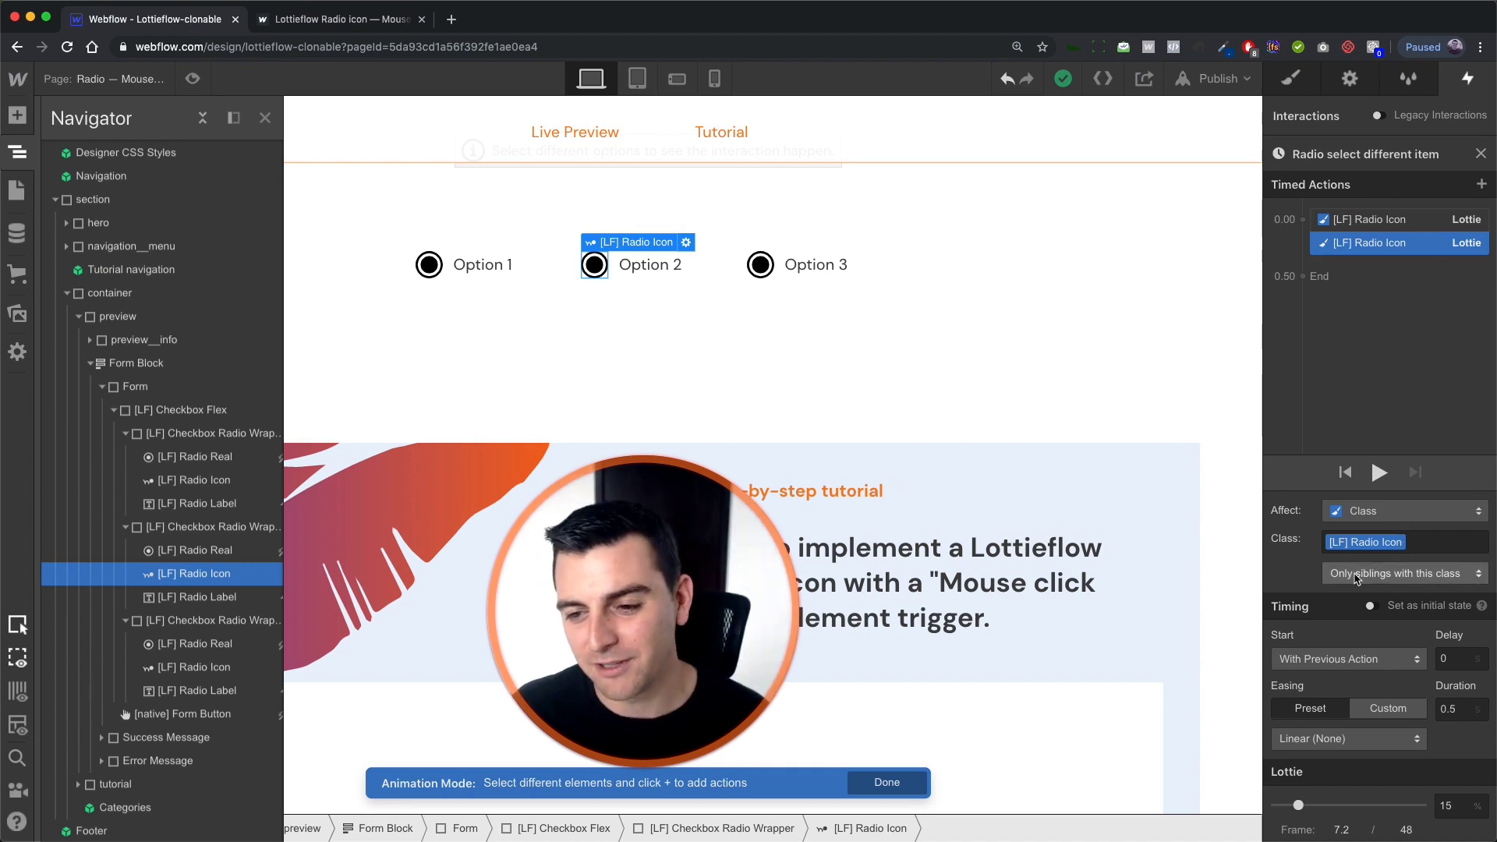
Step: Play the timed actions to preview them, then close the animation editor
left_click(1378, 473)
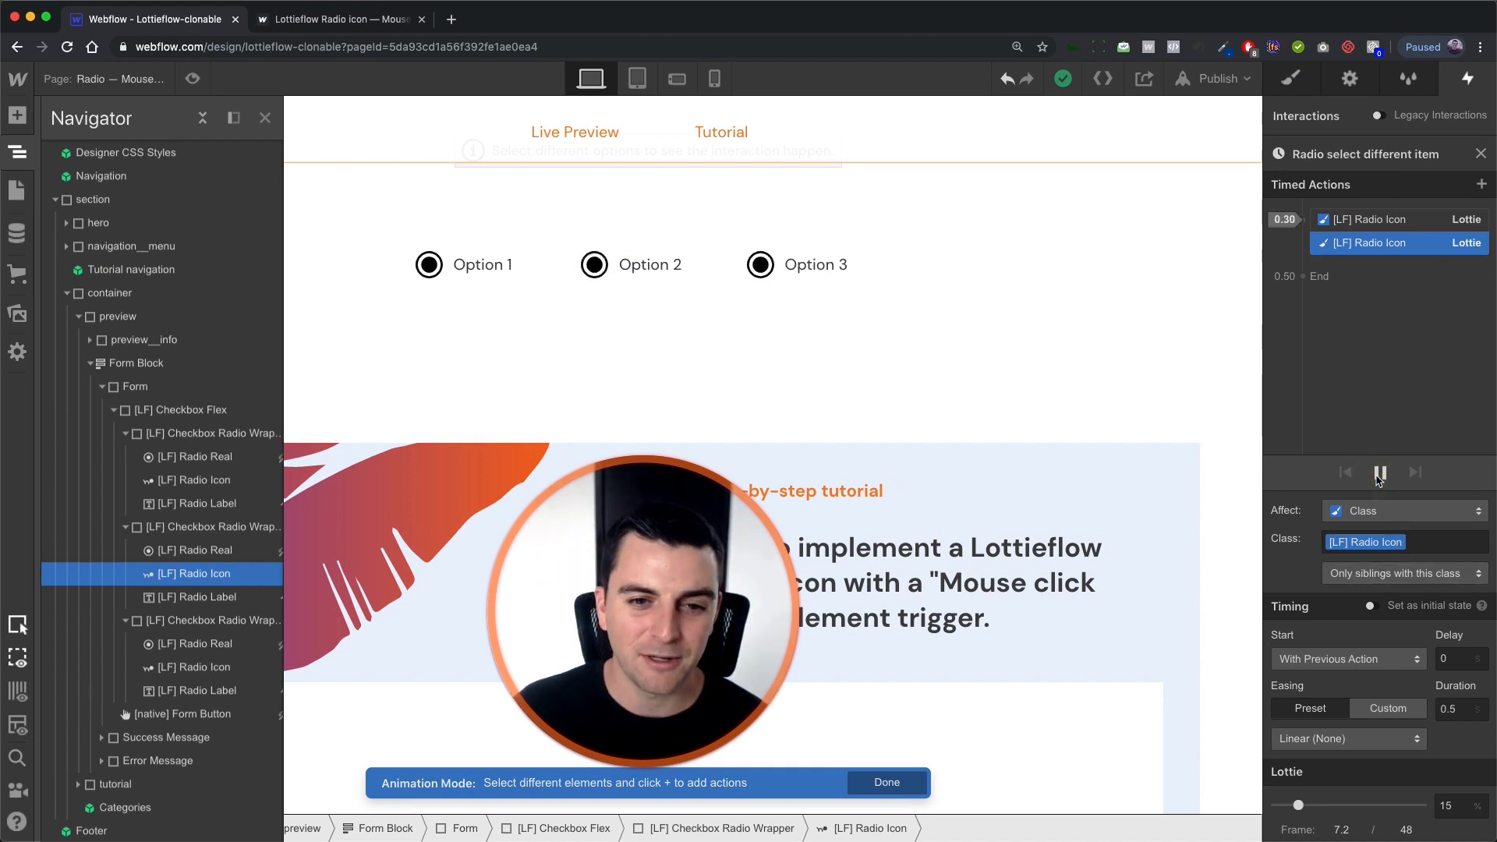
left_click(1379, 474)
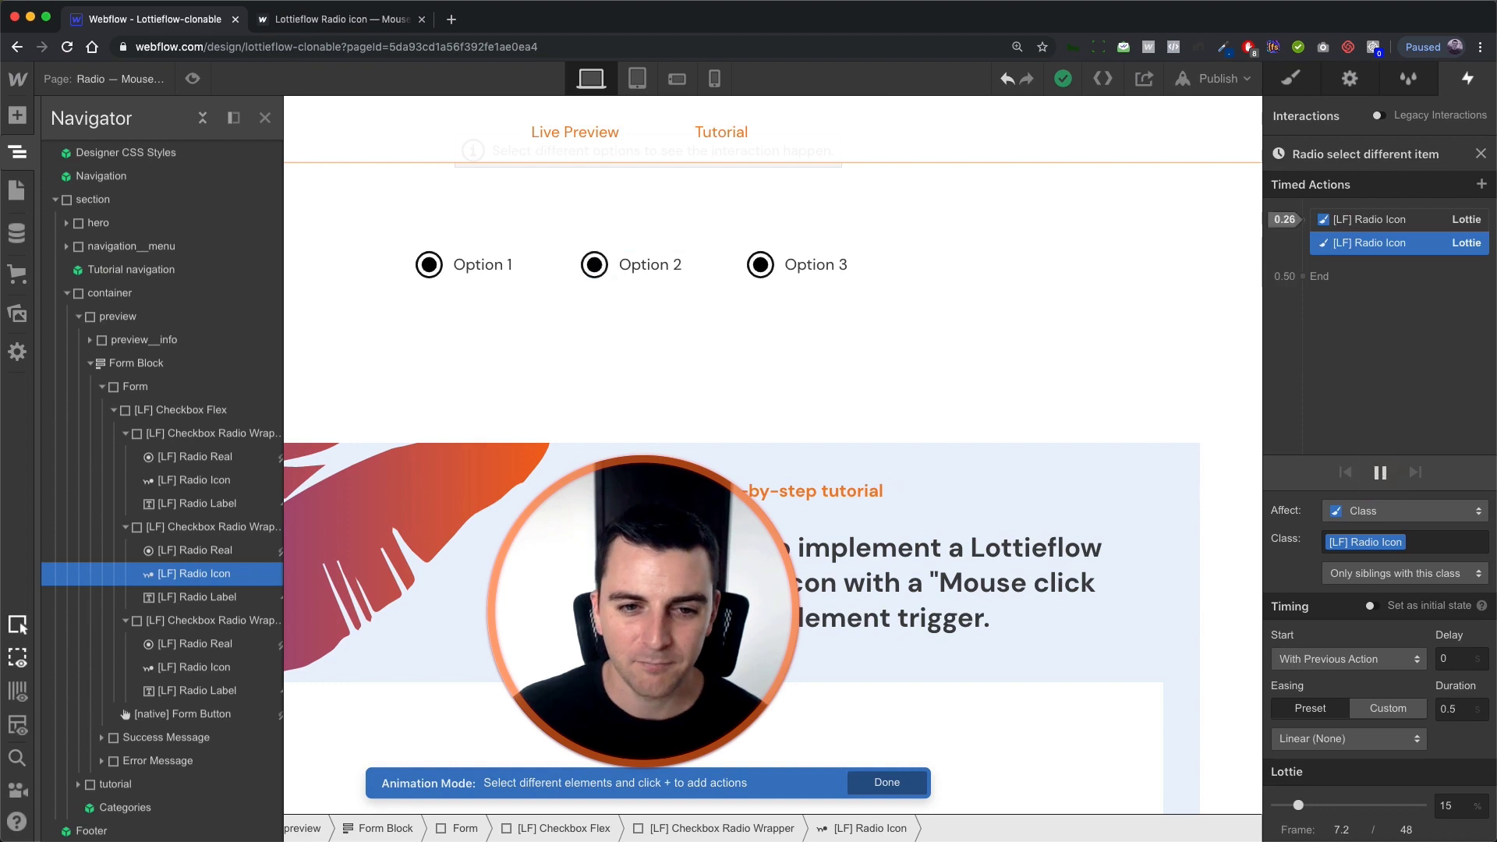
left_click(1481, 154)
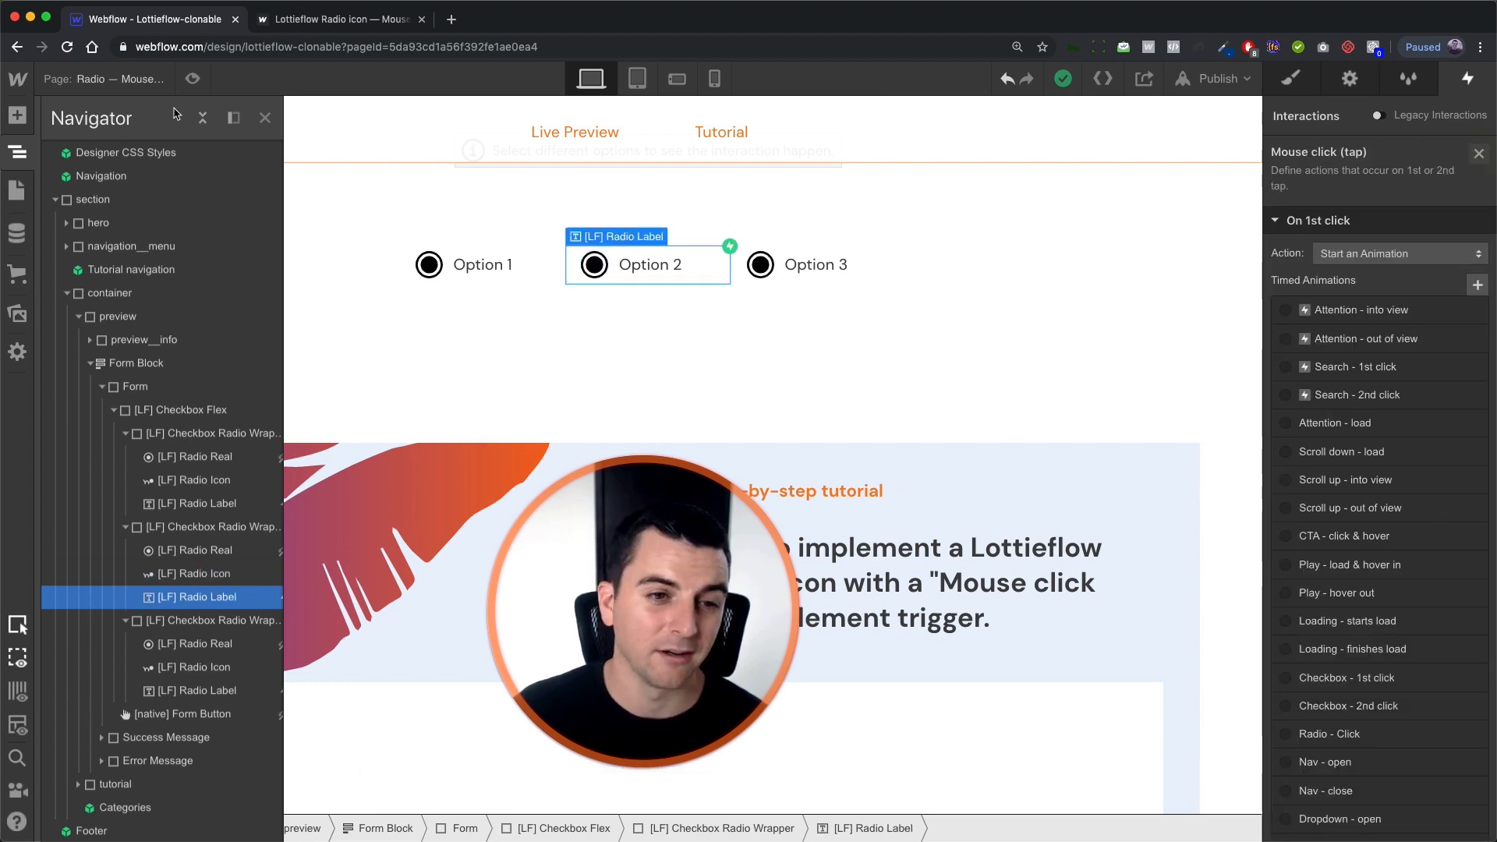
left_click(192, 79)
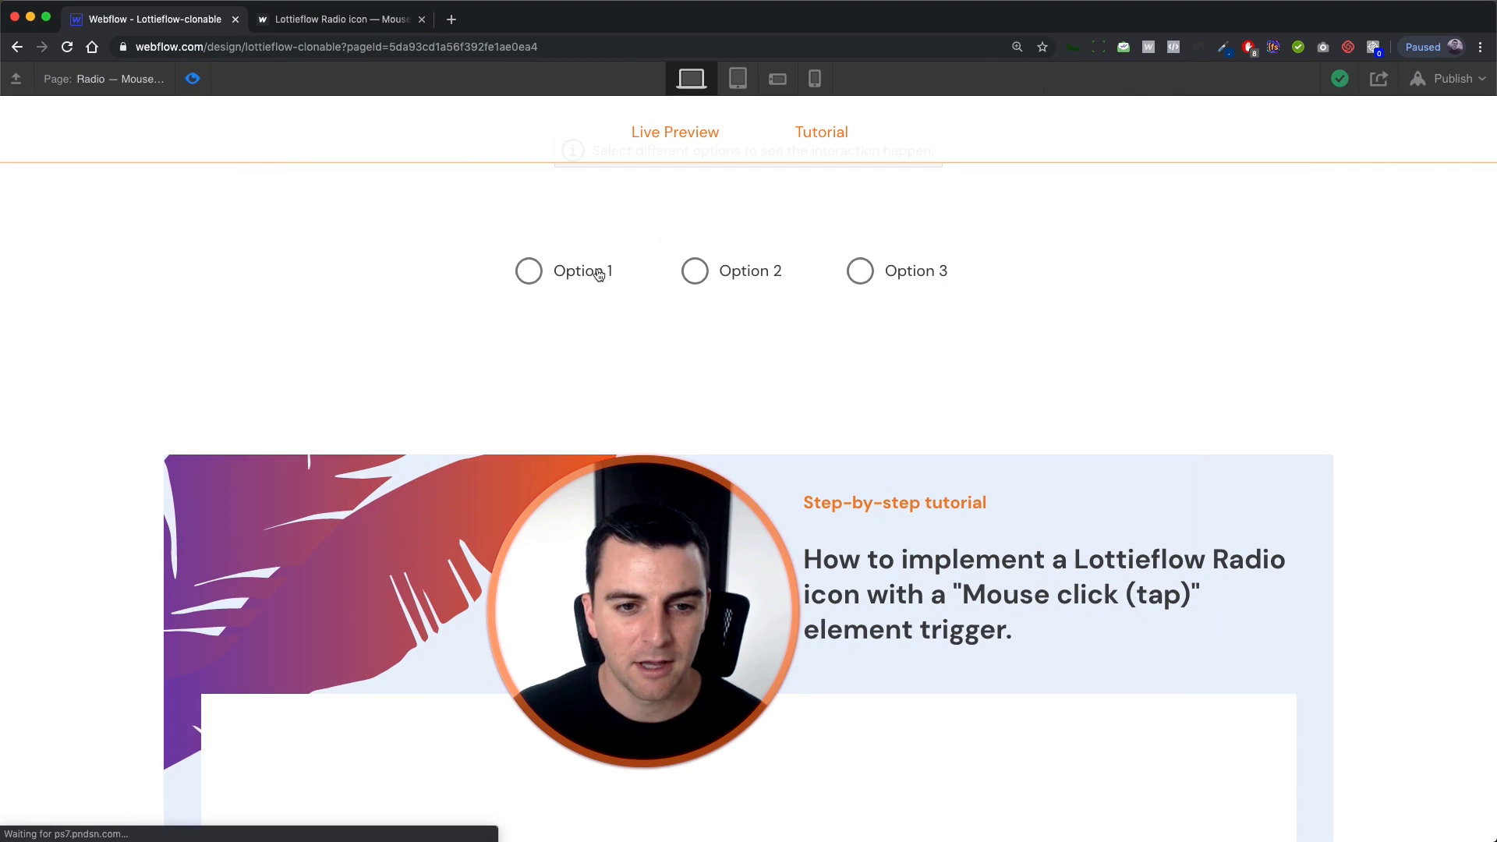
left_click(597, 272)
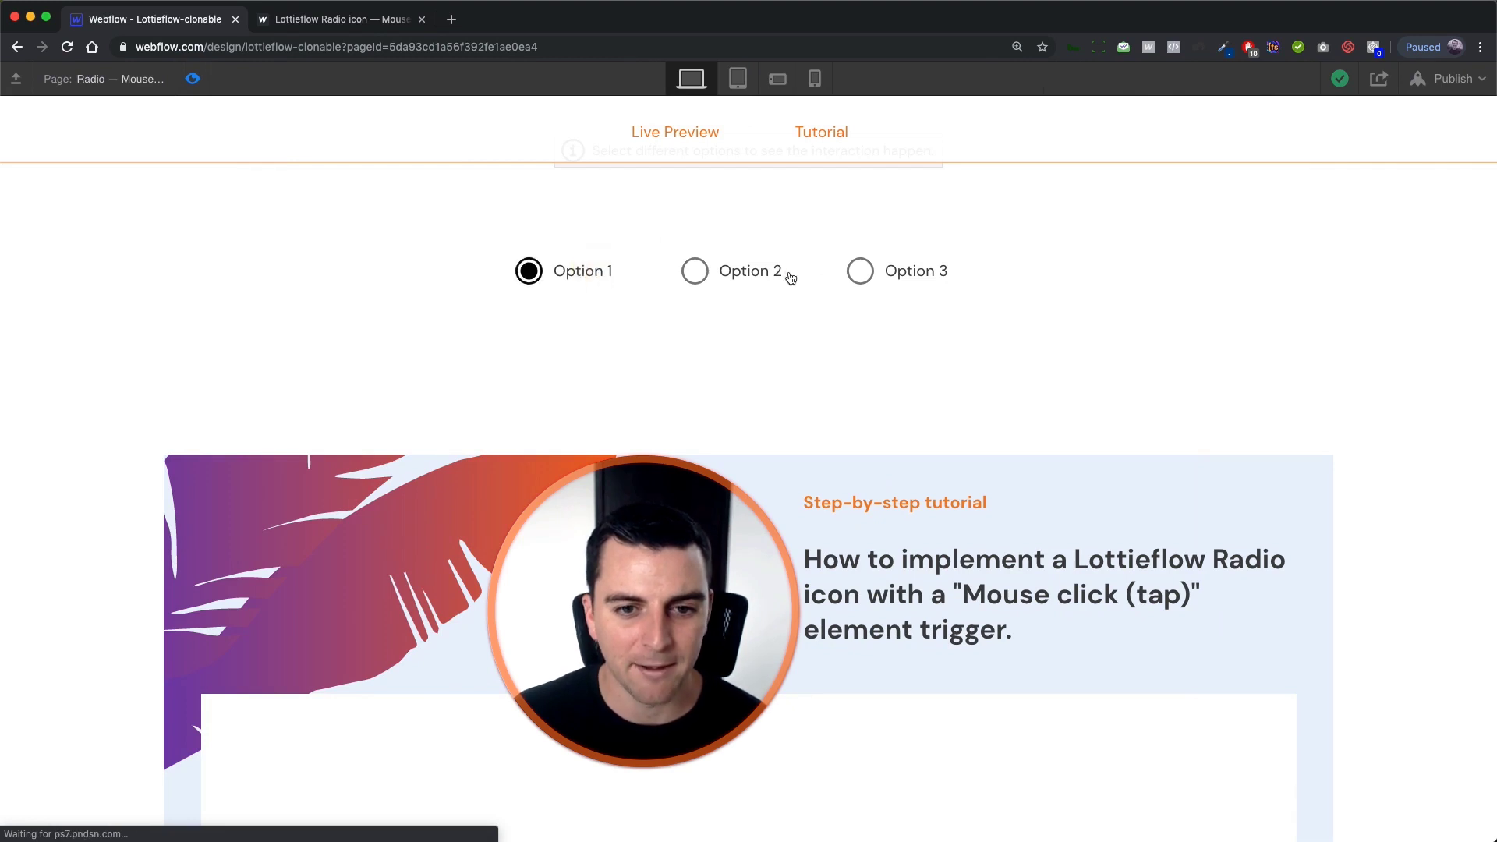
left_click(789, 276)
left_click(561, 266)
left_click(875, 267)
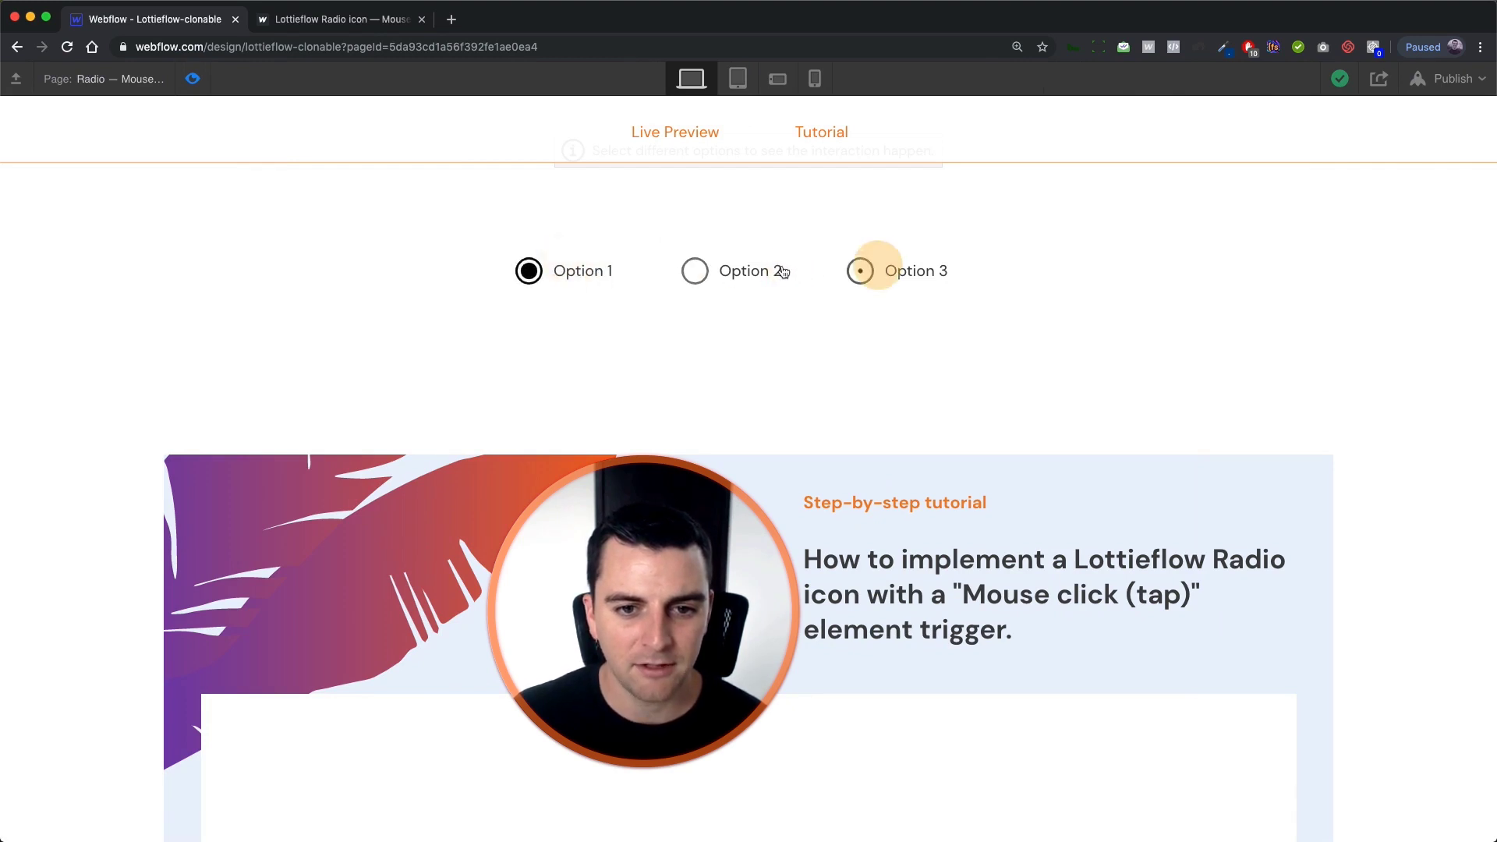
left_click(781, 271)
left_click(607, 271)
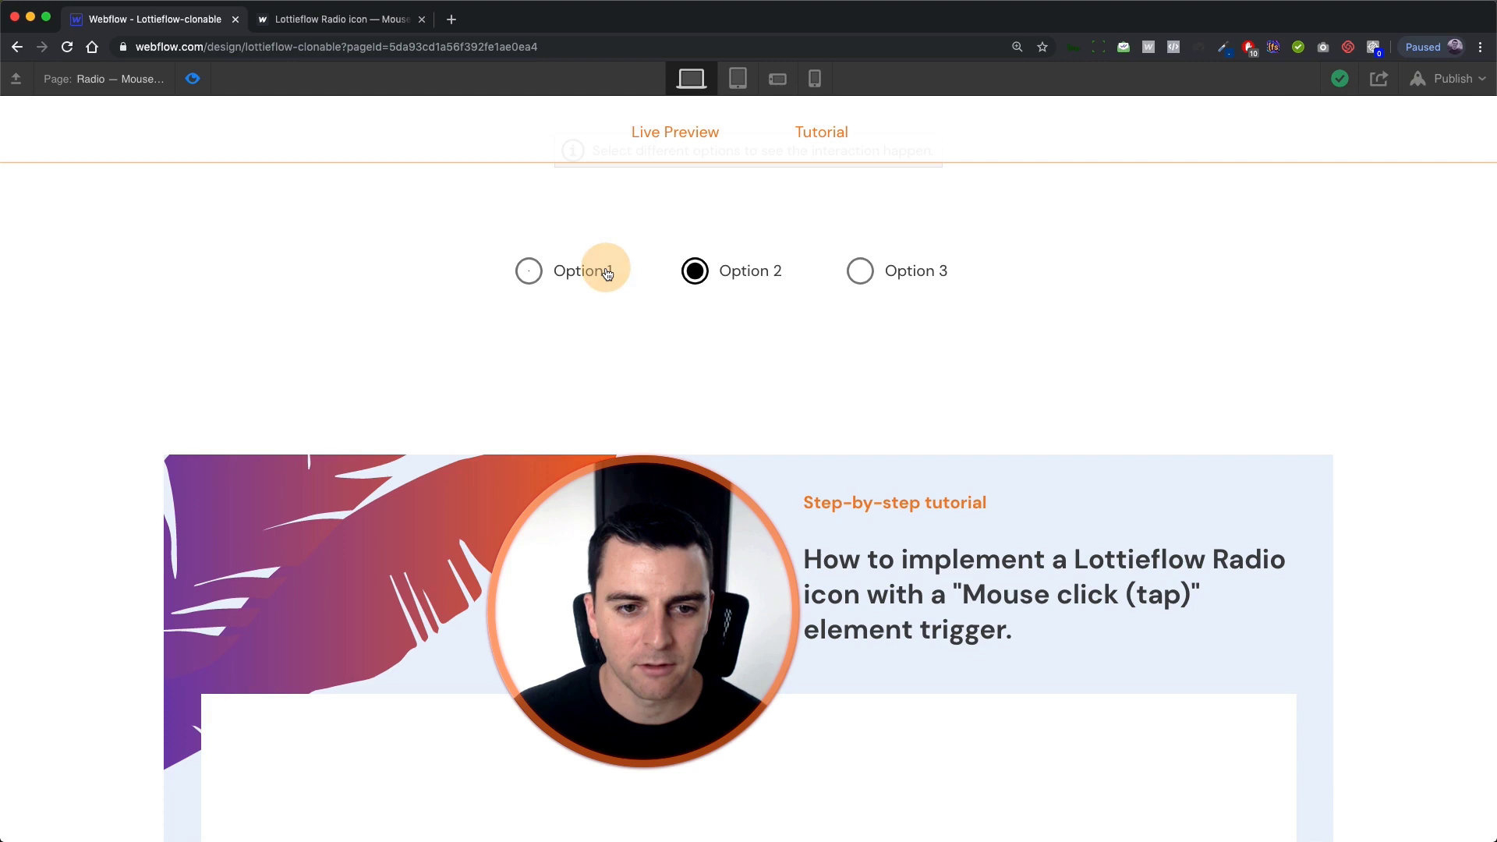
left_click(741, 271)
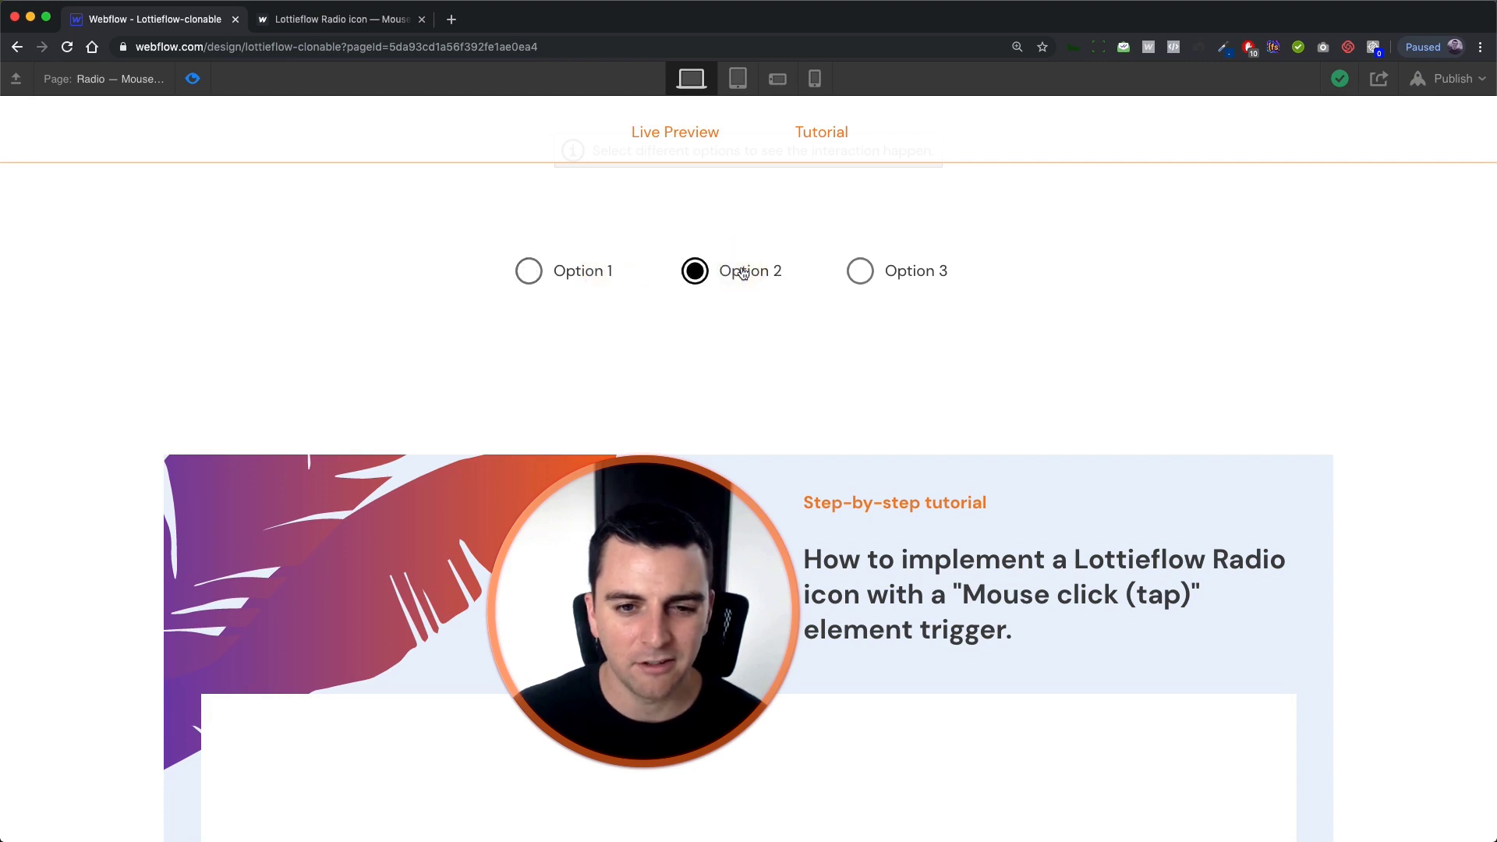
left_click(596, 273)
left_click(772, 275)
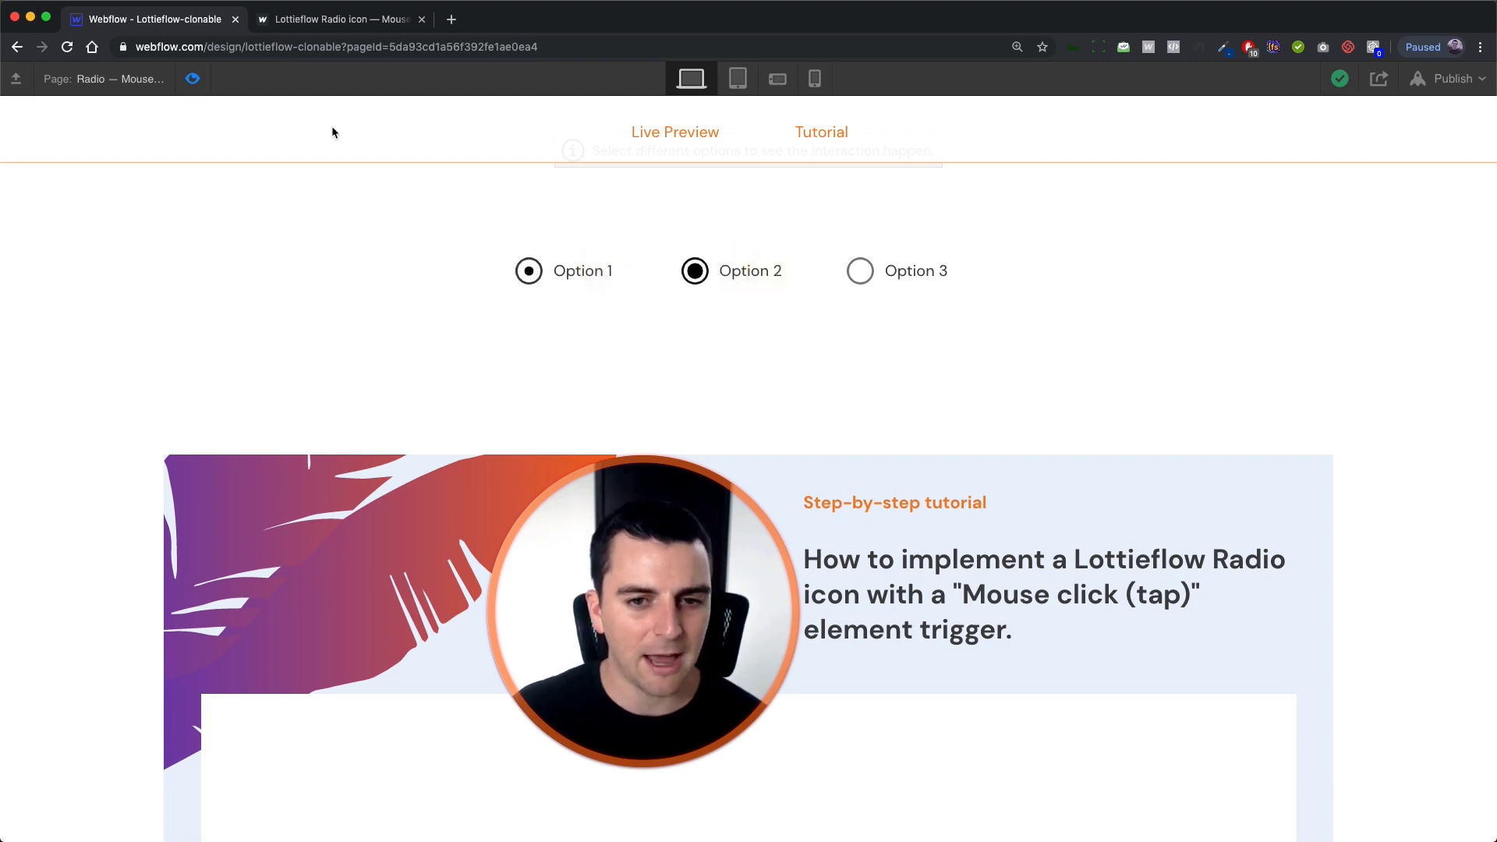
left_click(192, 80)
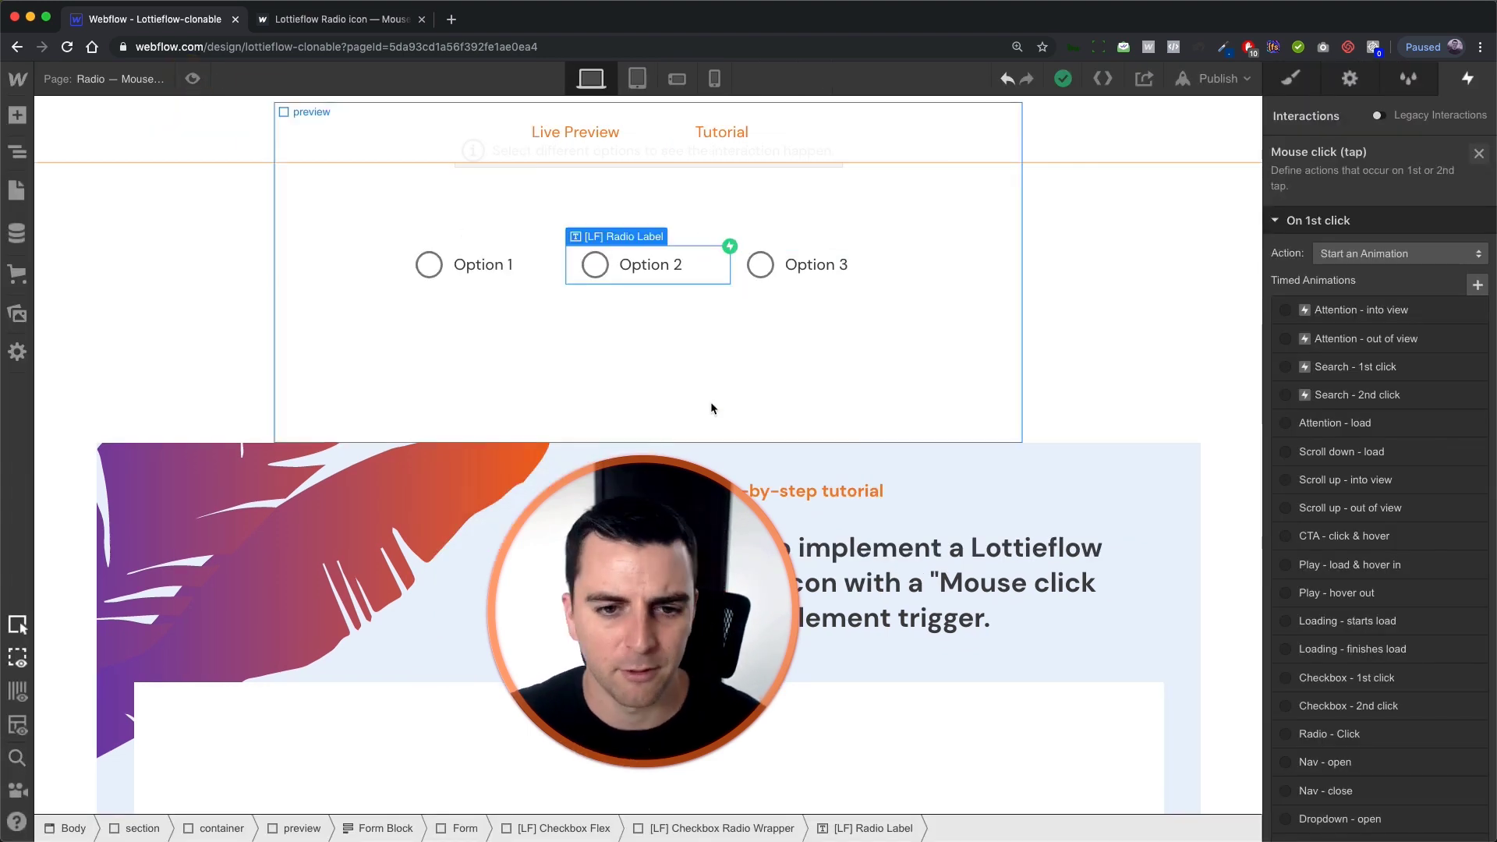
Step: Set the sibling-icon reset Lottie action's duration to 0.2 seconds
scroll(1325, 555, "down", 10)
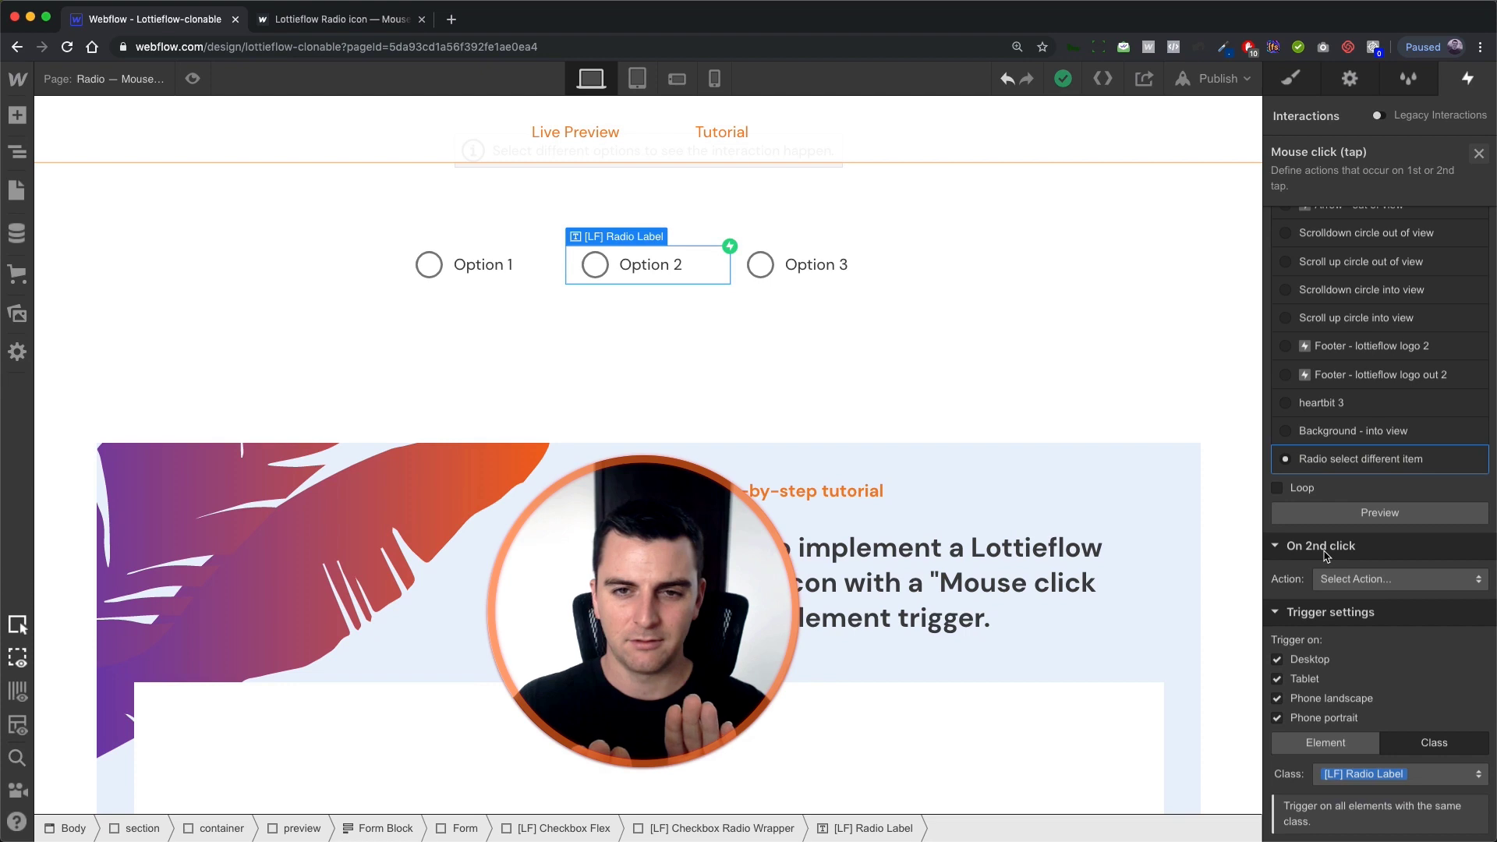
left_click(1411, 460)
left_click(1409, 220)
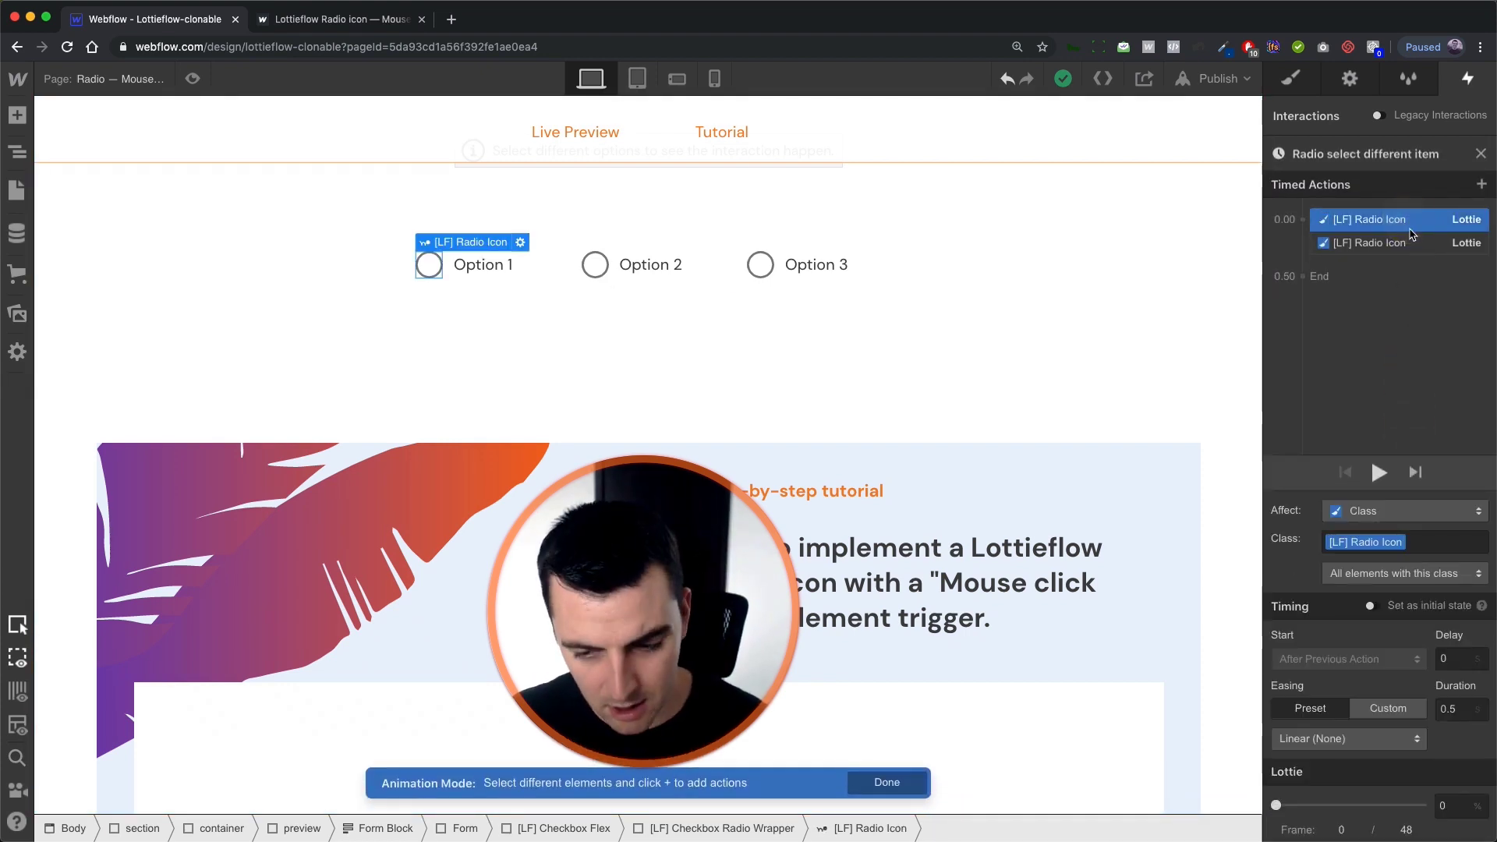
left_click(1467, 710)
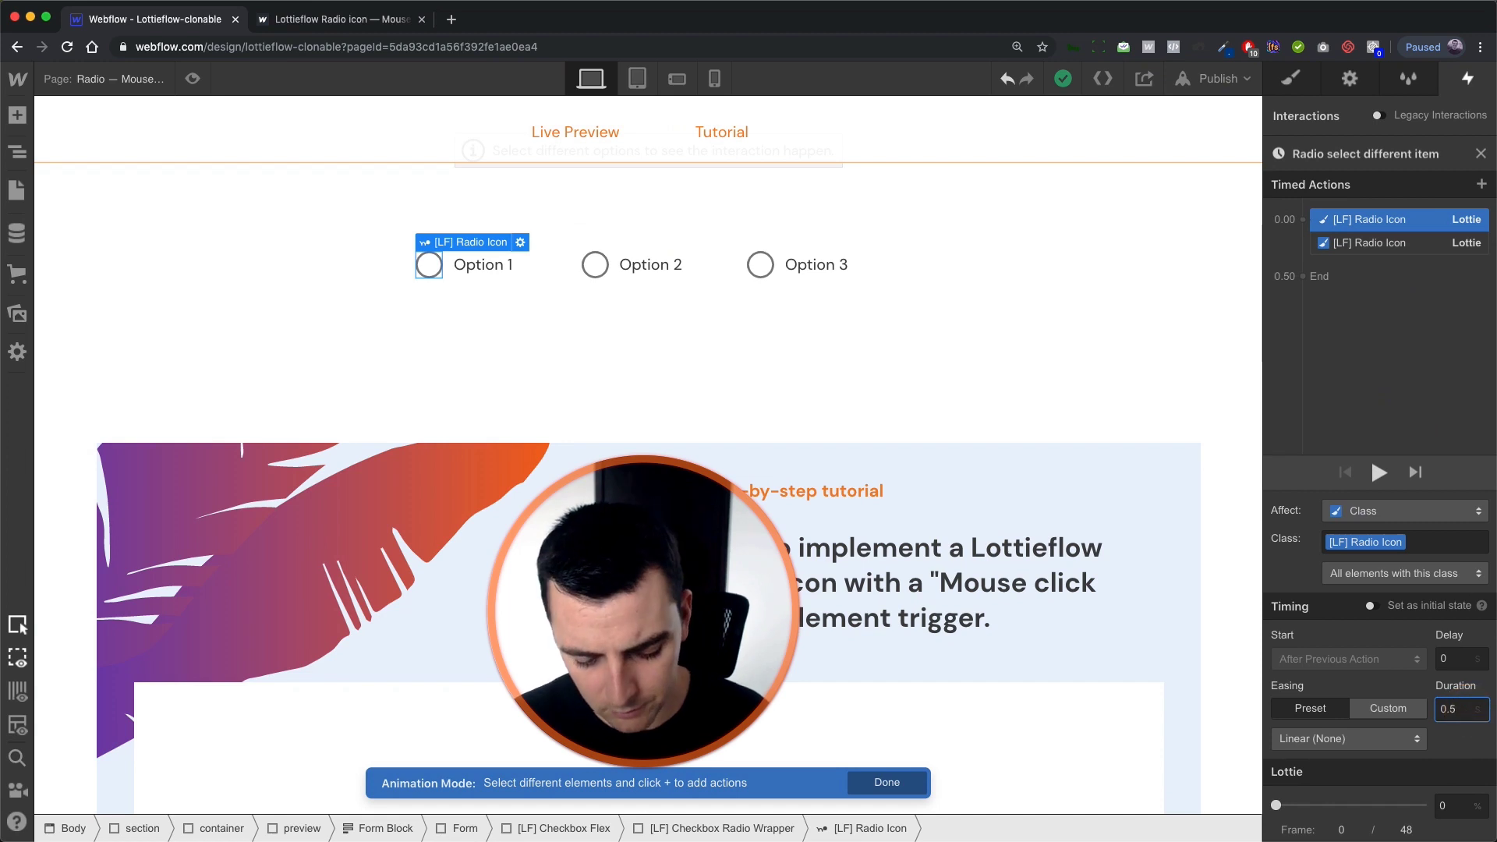
left_click(1425, 244)
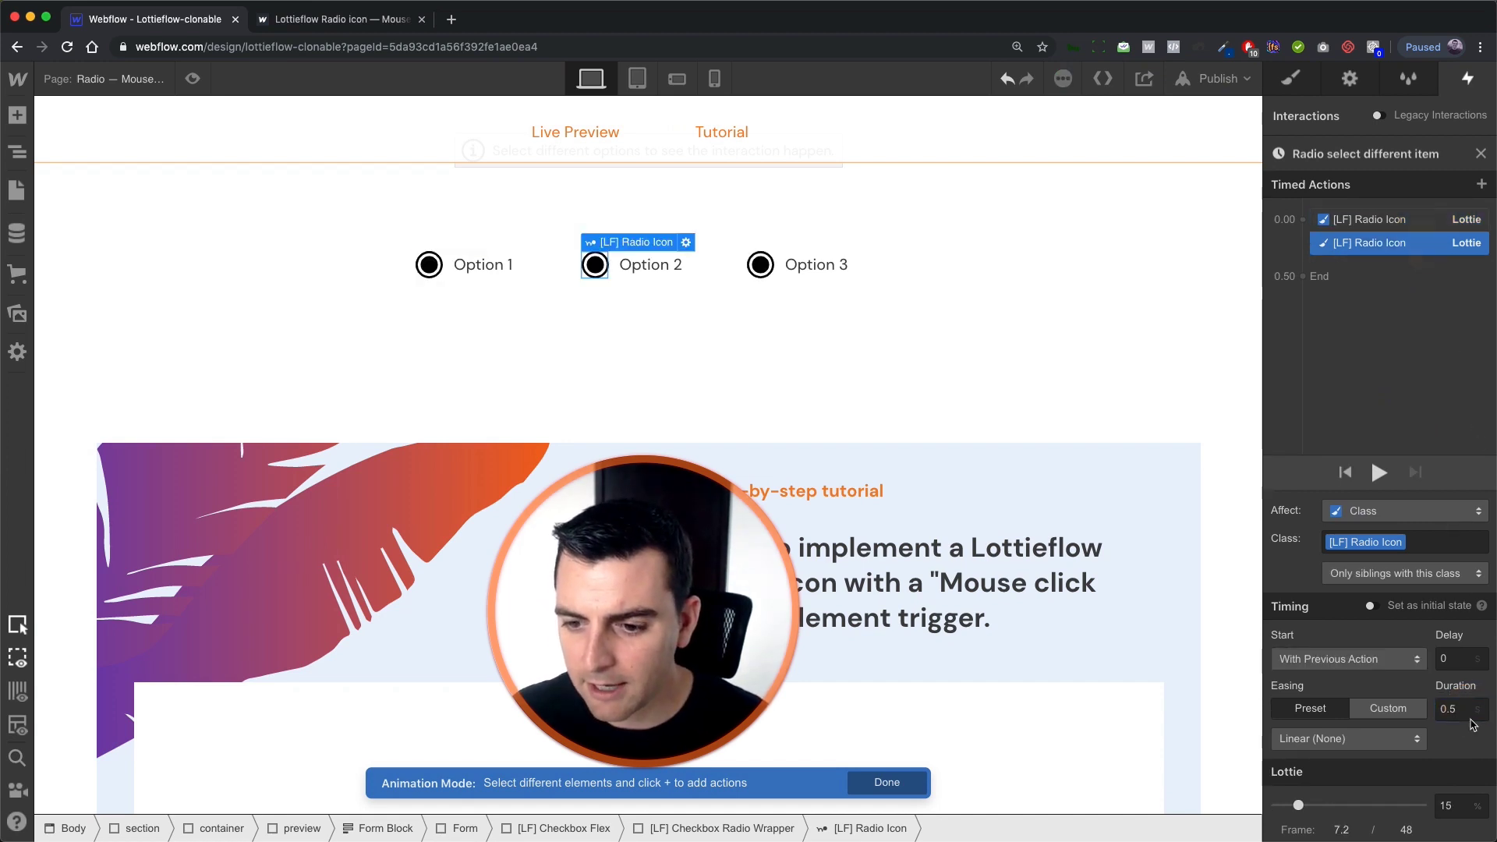
left_click(1462, 707)
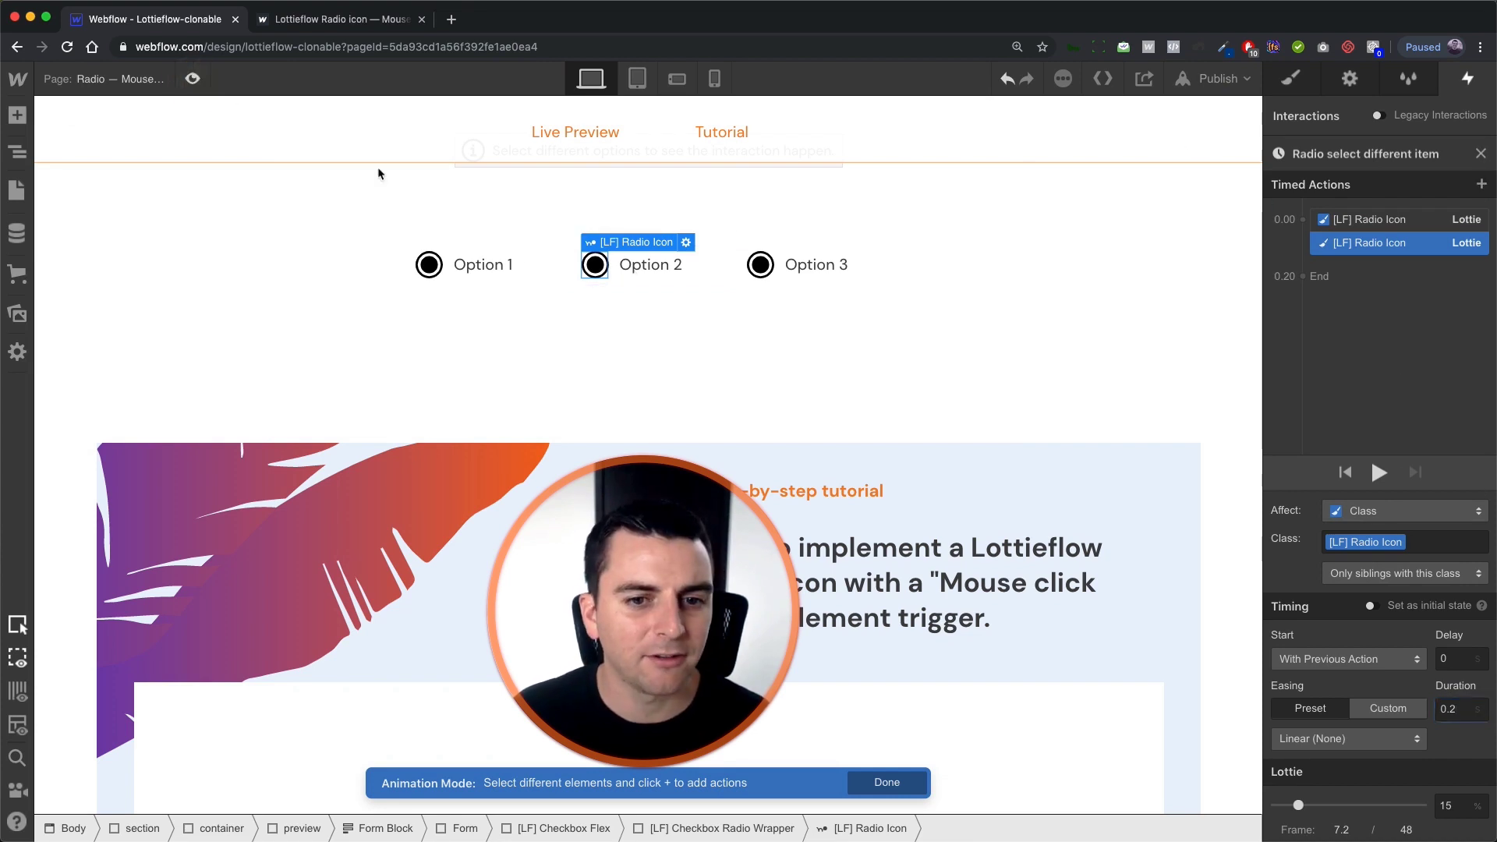
Step: Preview the page and click Options 1, 2 and 3 repeatedly to test the icon animation
key("super+shift+p")
left_click(558, 271)
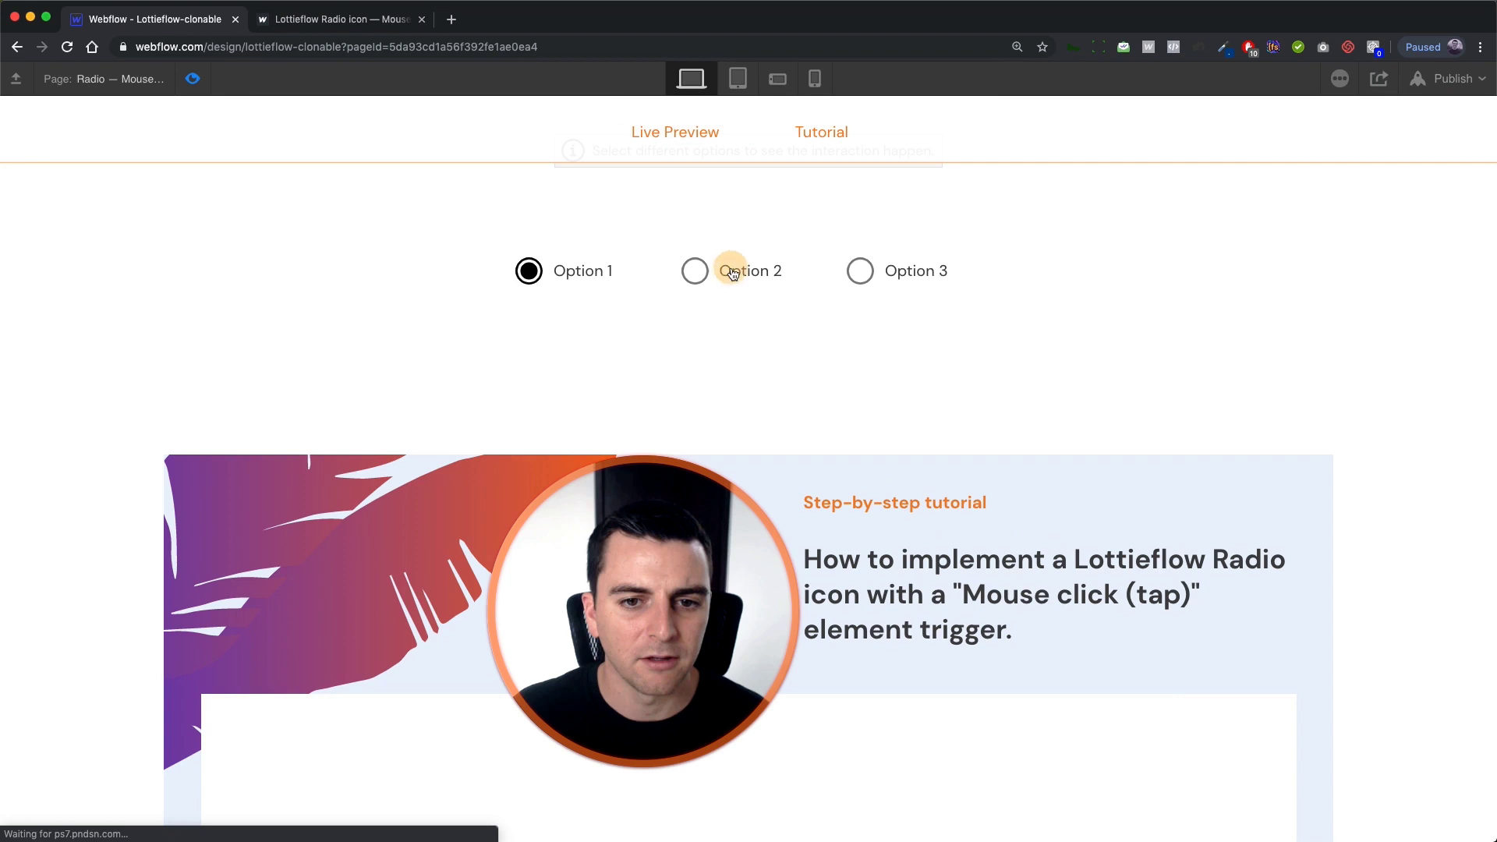
left_click(722, 271)
left_click(567, 272)
left_click(721, 271)
left_click(557, 270)
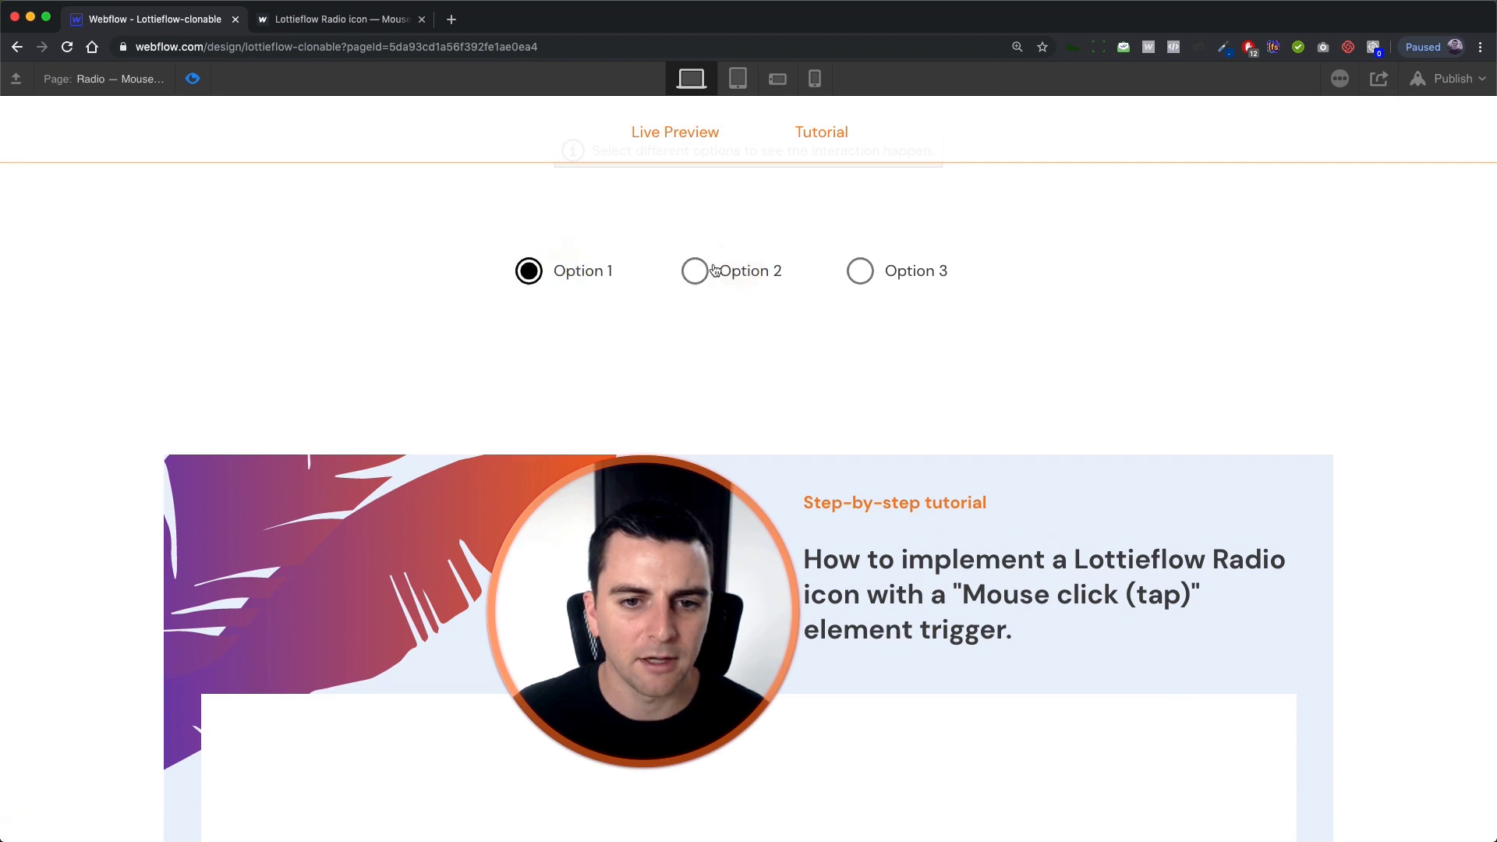
left_click(706, 270)
left_click(873, 271)
left_click(713, 270)
left_click(558, 270)
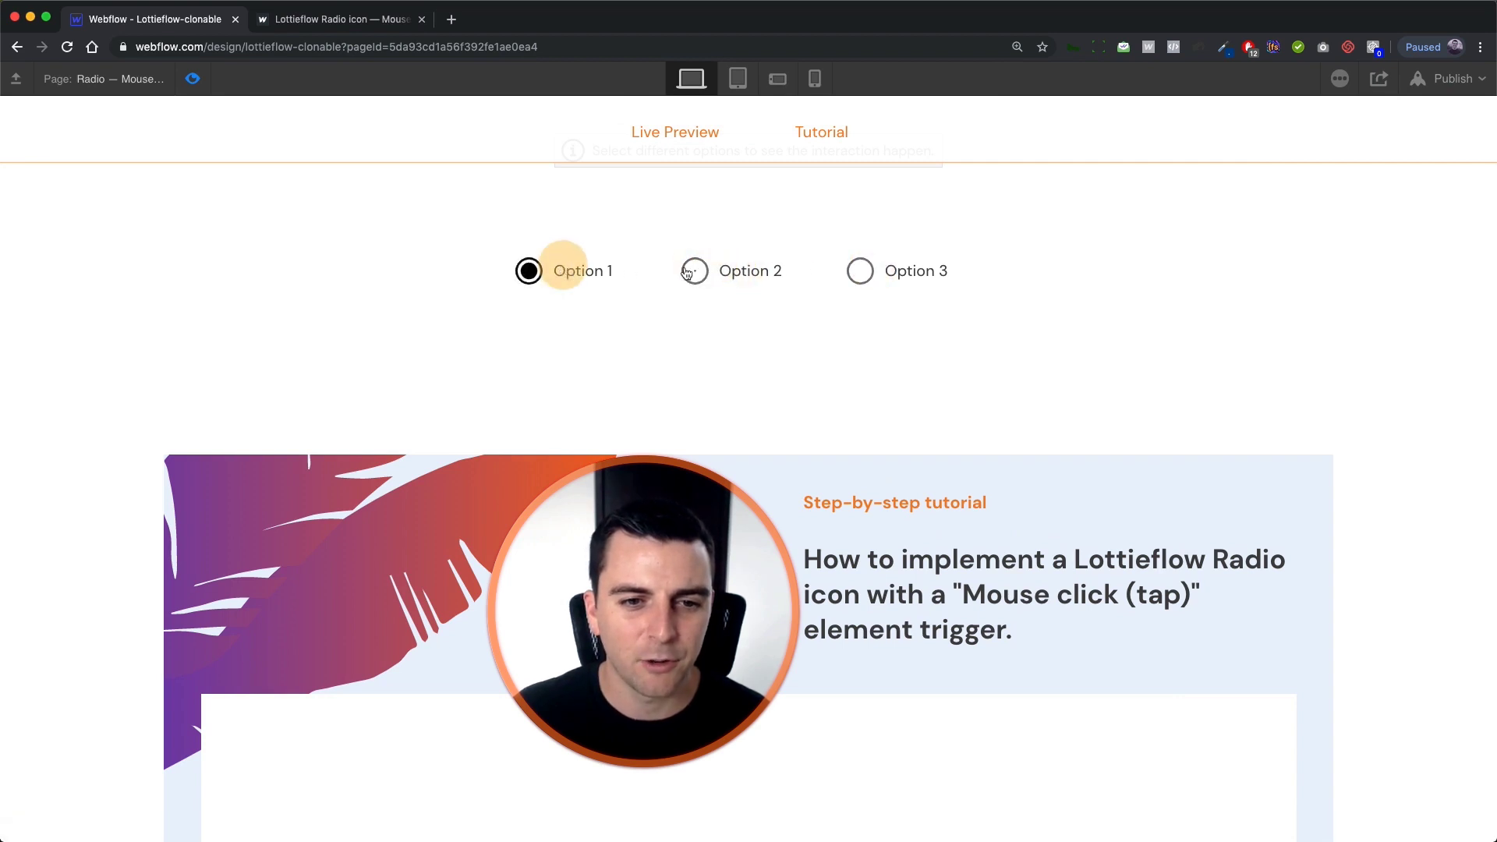
left_click(729, 269)
left_click(593, 271)
left_click(189, 84)
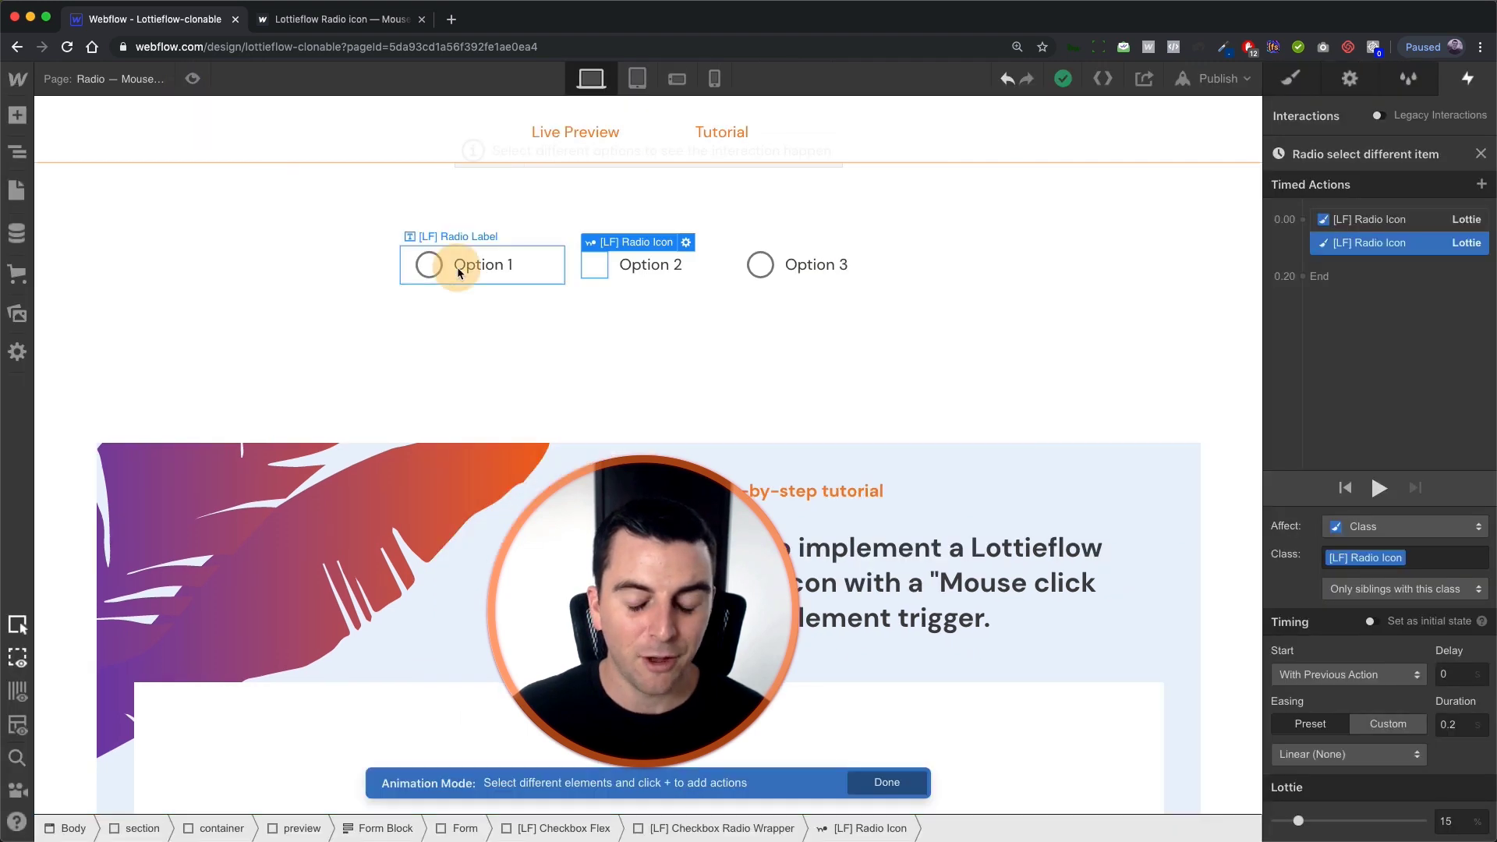
Step: Set the [LF] Radio Real native inputs' Display to Block
left_click(457, 266)
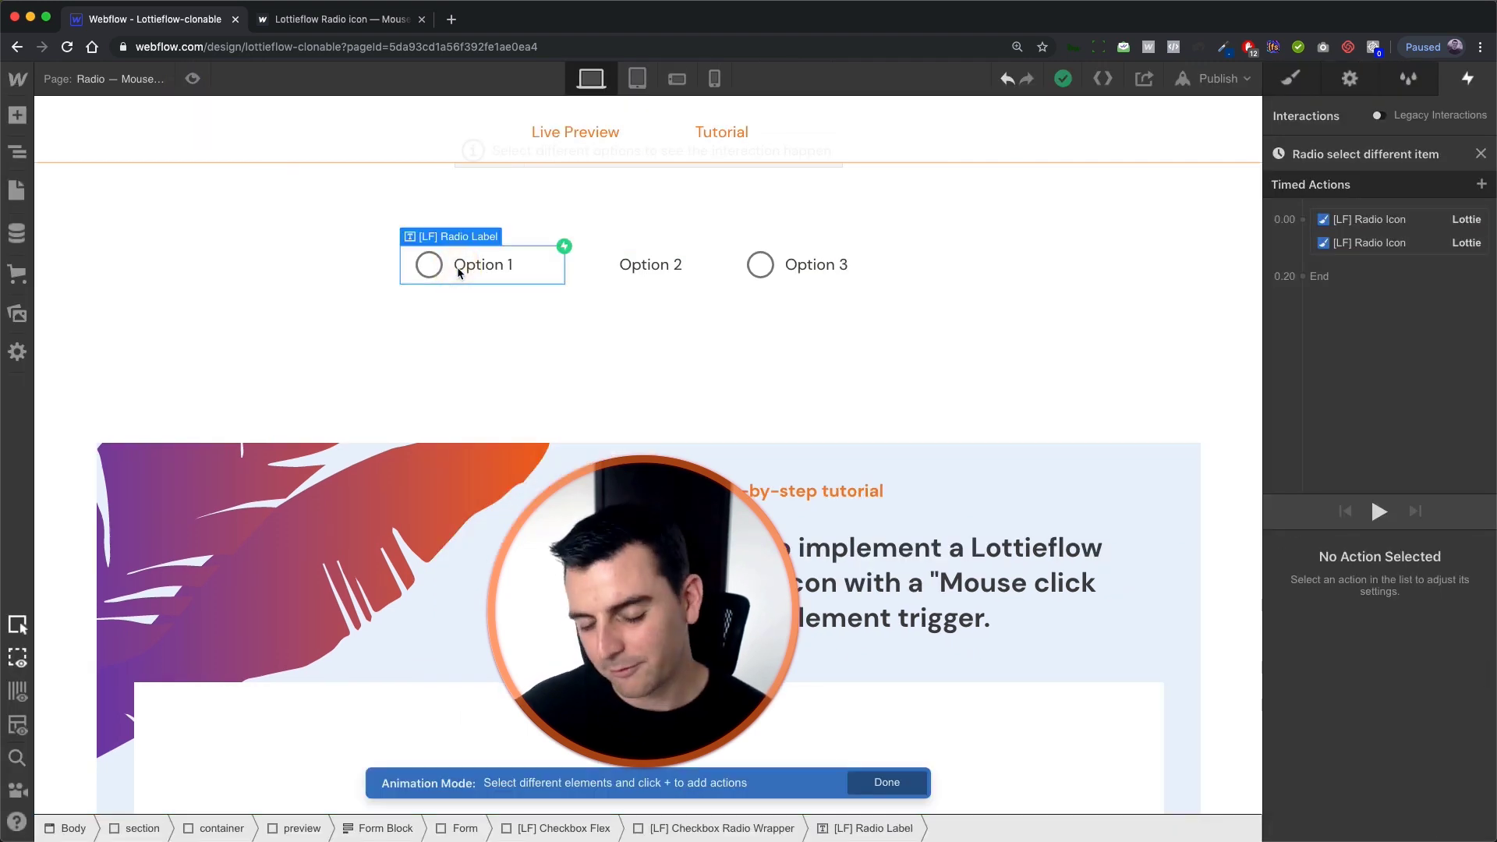
left_click(457, 267)
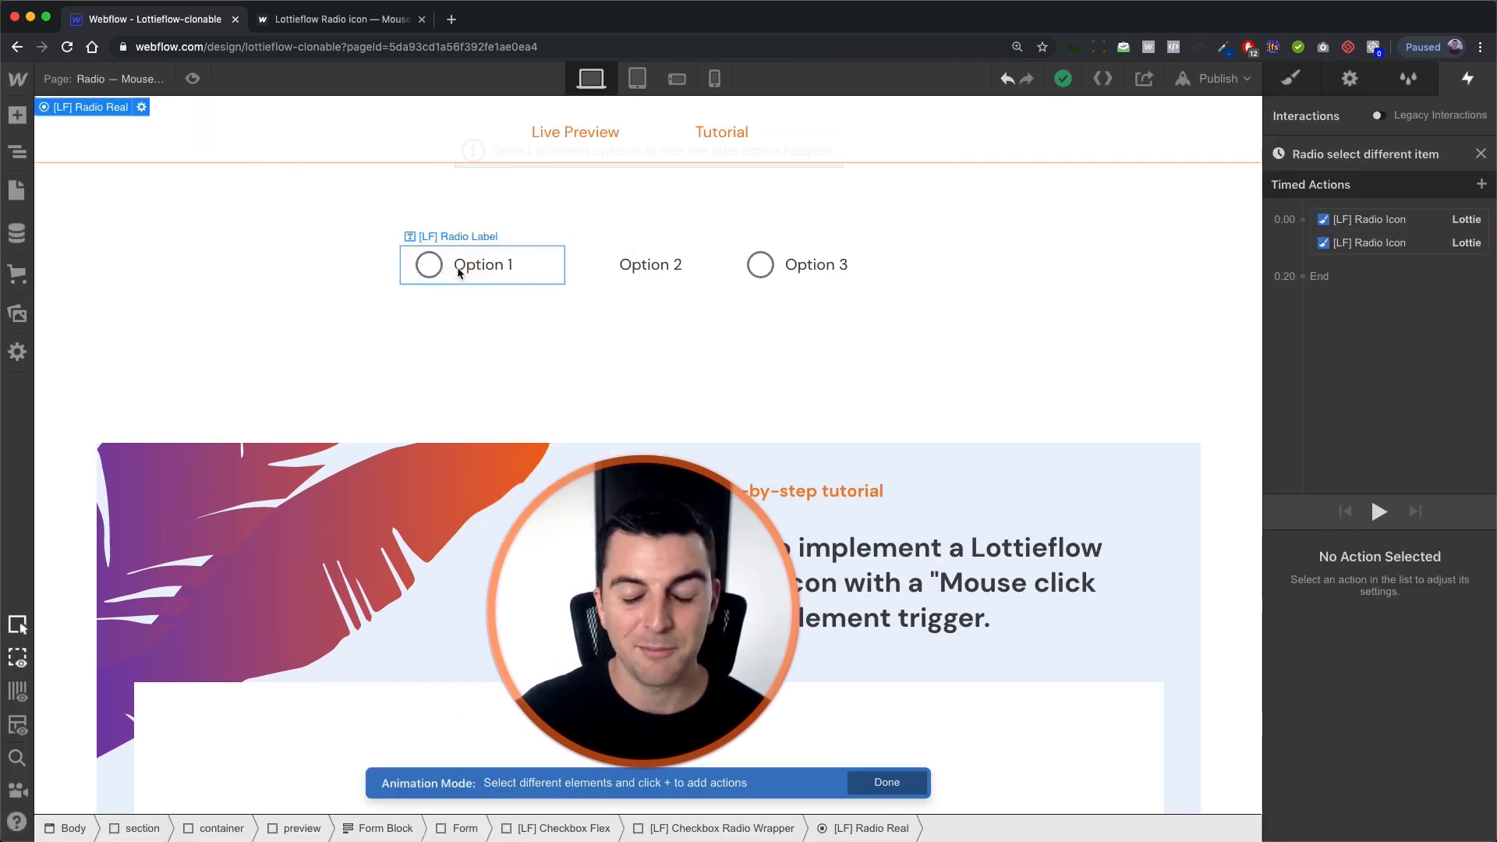
left_click(1290, 78)
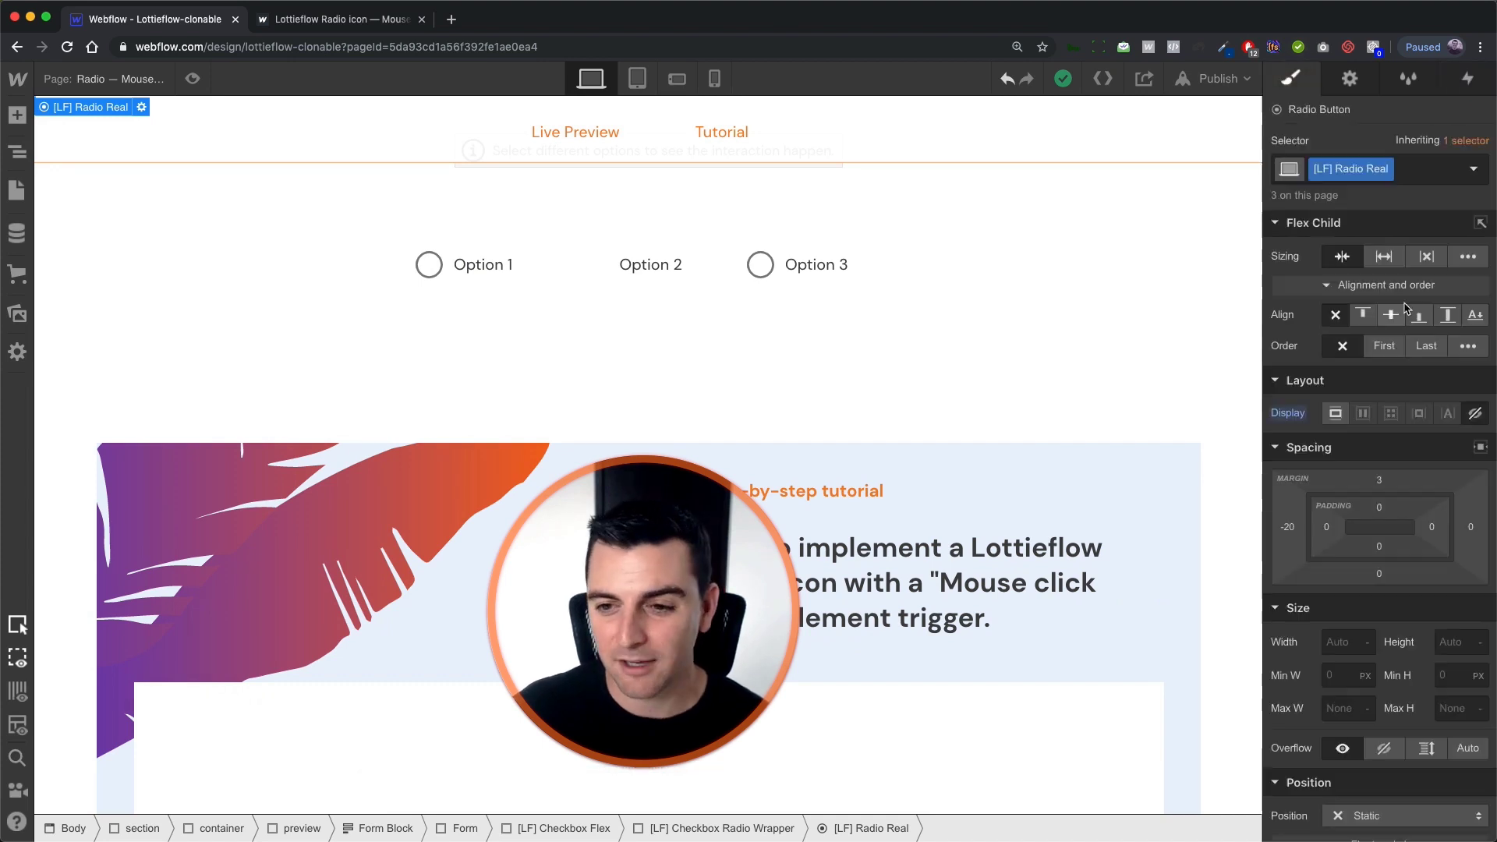
left_click(1333, 413)
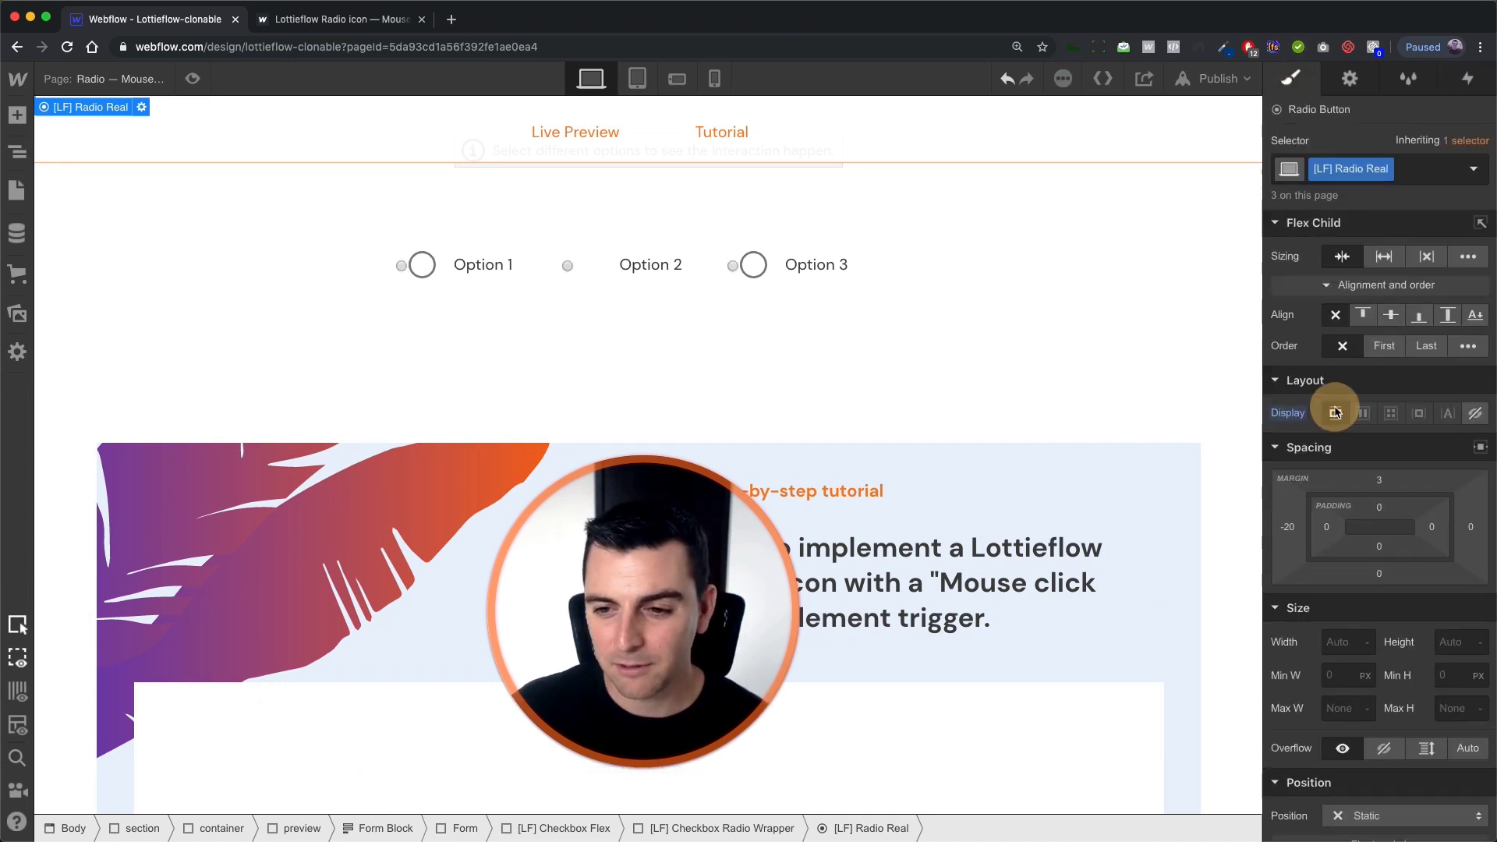
Step: Publish the site to the selected domains and reload the live page
left_click(1204, 80)
left_click(1047, 279)
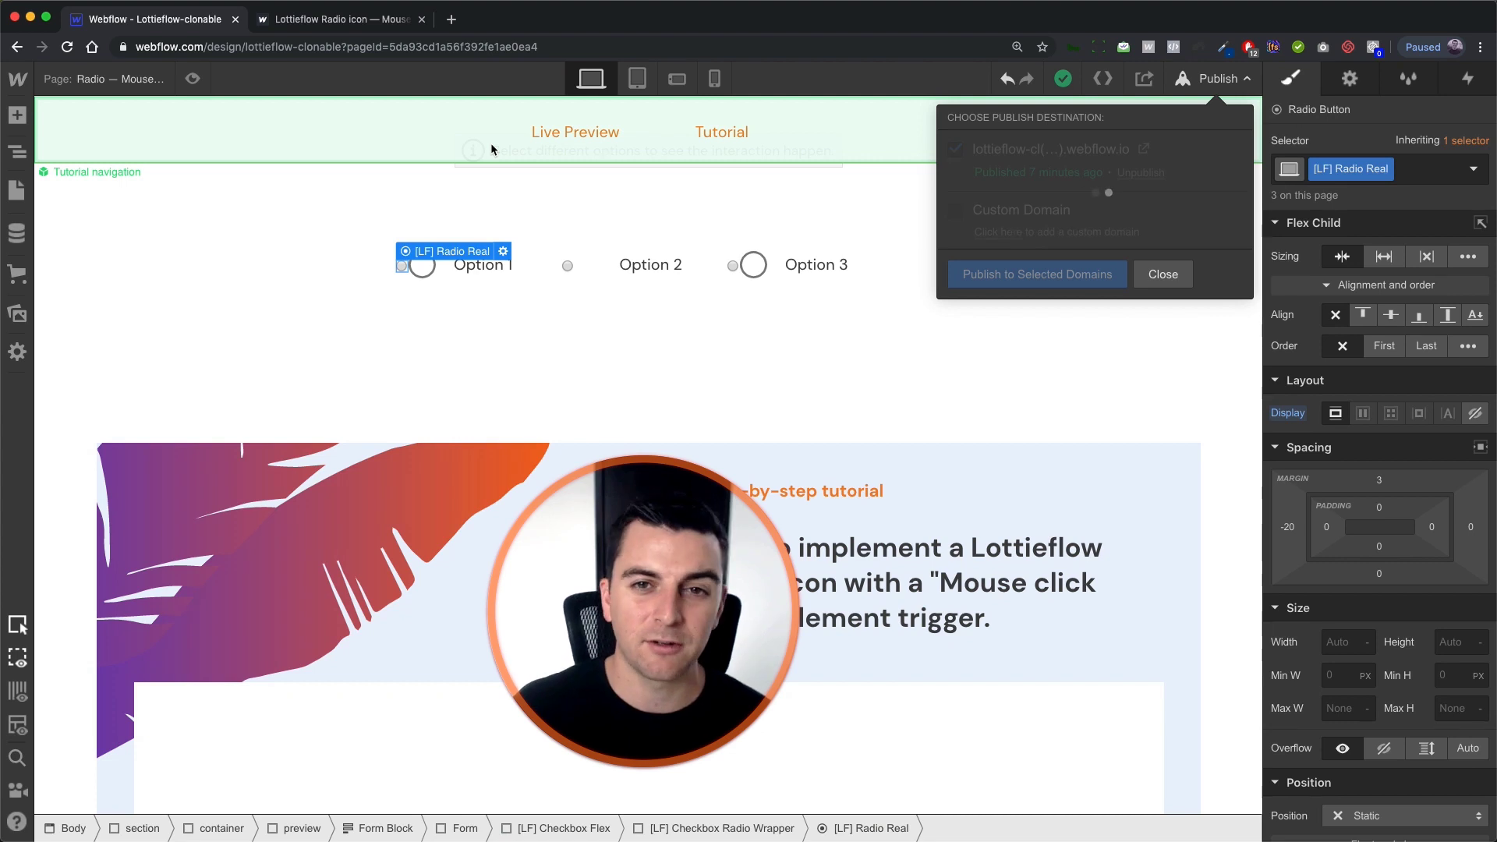
left_click(336, 19)
key("super+r")
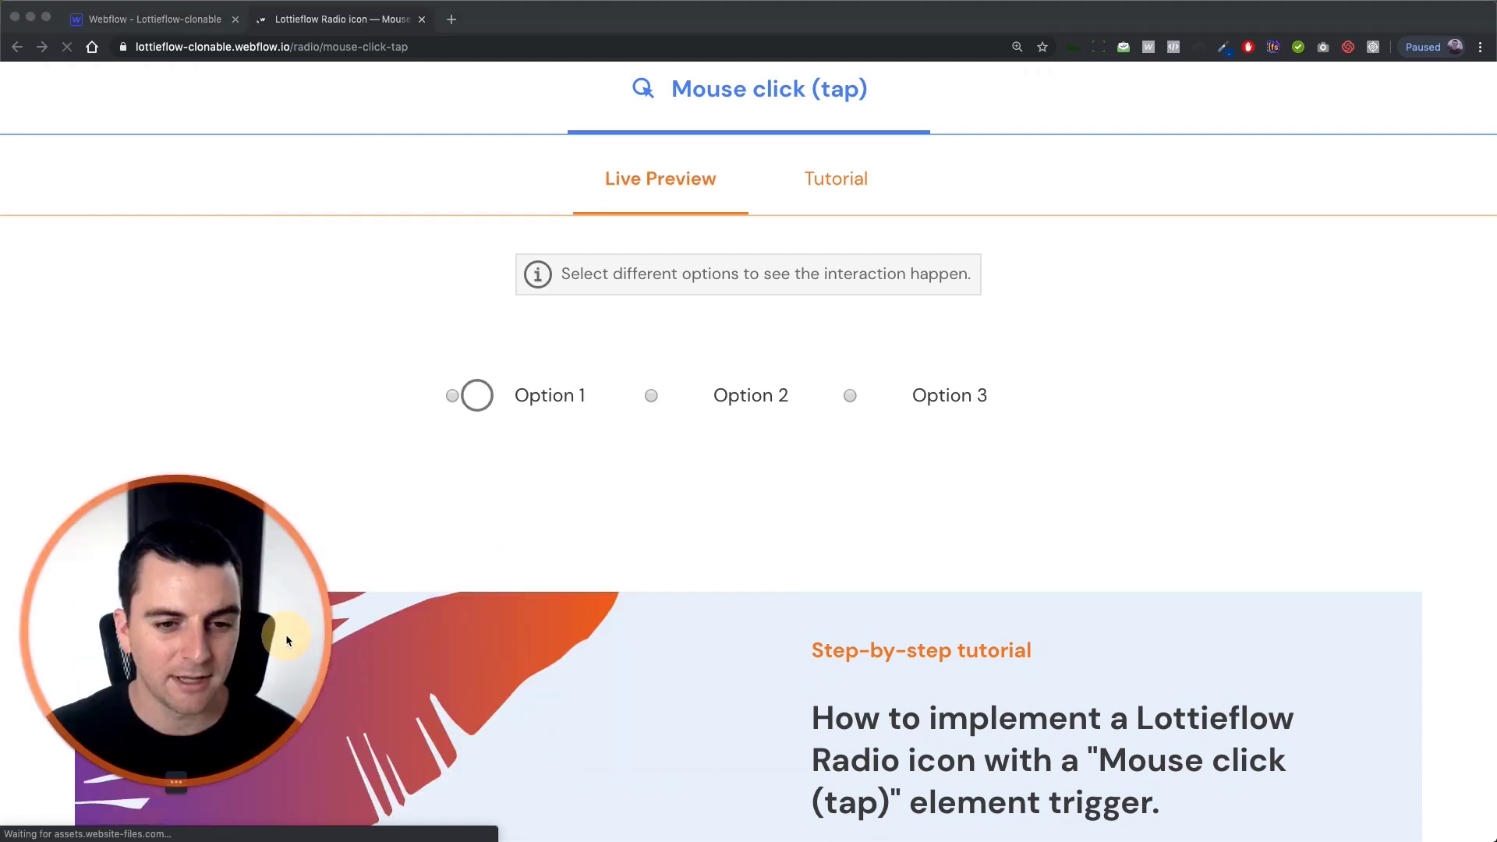
Step: On the live site, click Options 1, 2 and 3 in turn to check each icon fills alone
left_click(559, 402)
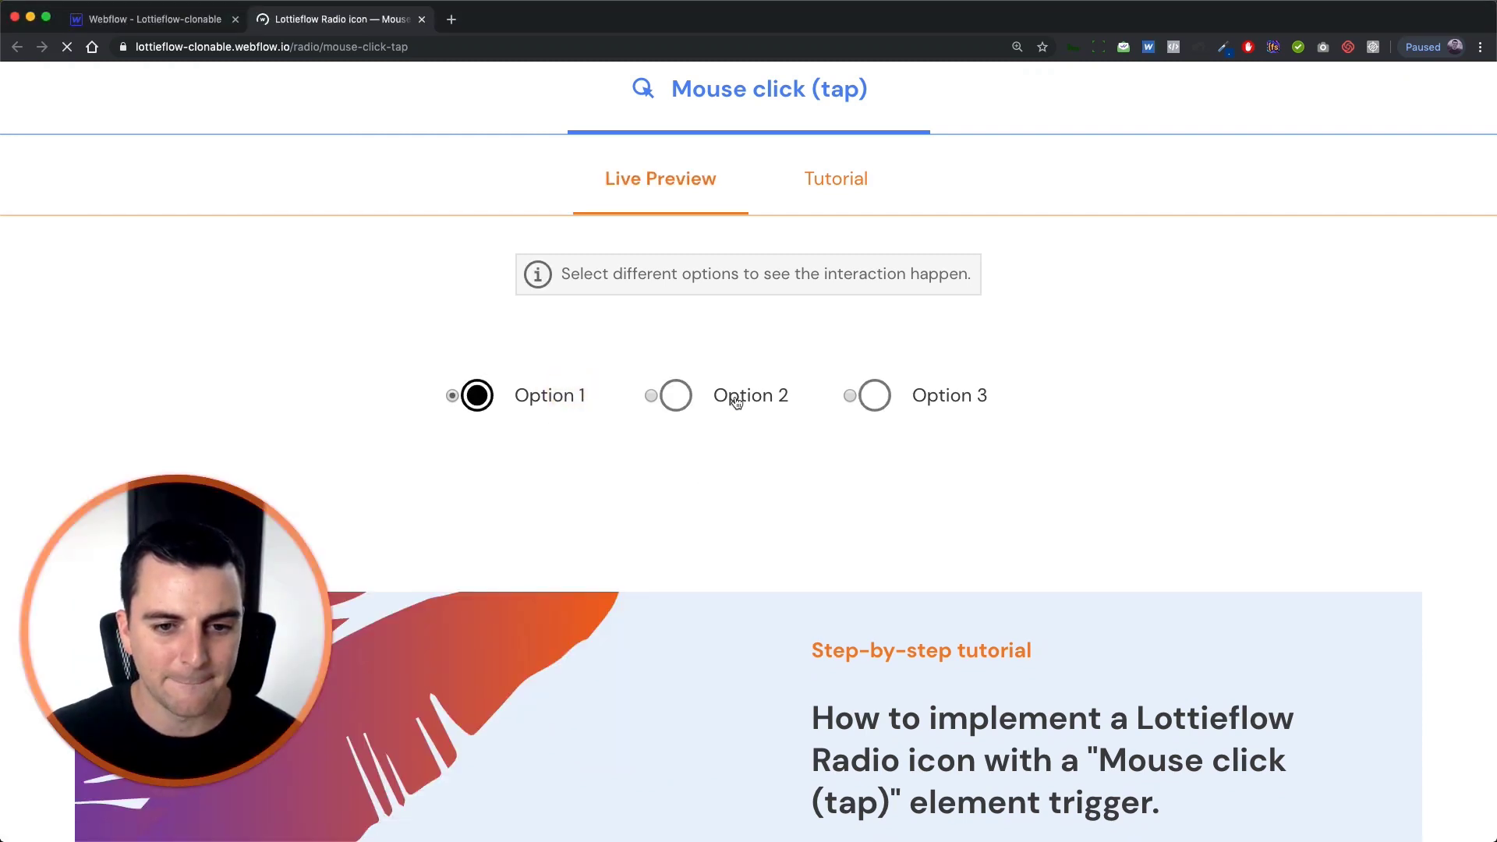
left_click(733, 396)
left_click(548, 396)
left_click(706, 396)
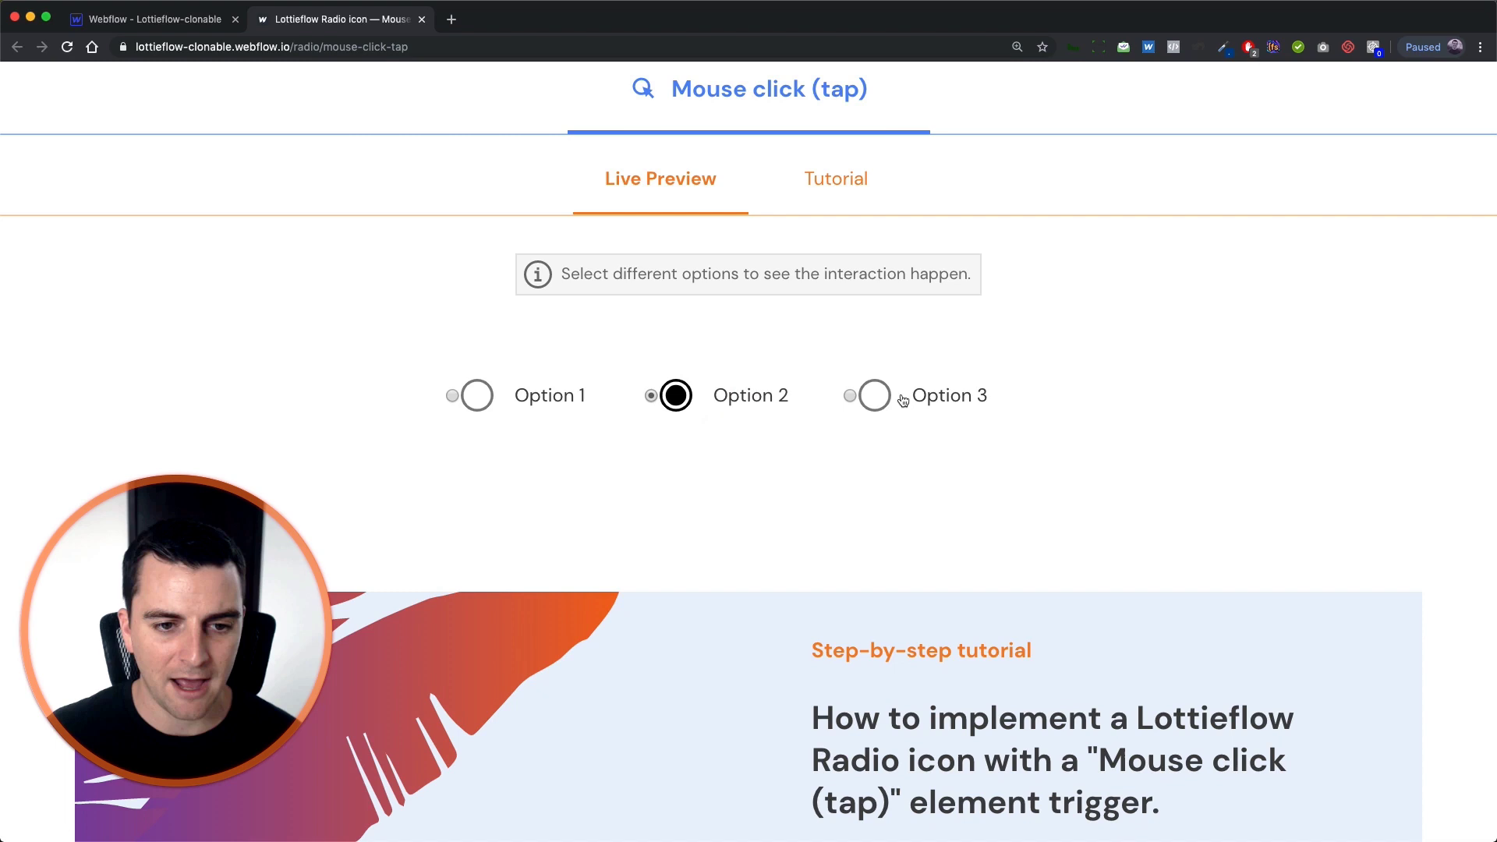
left_click(865, 395)
left_click(719, 393)
left_click(543, 396)
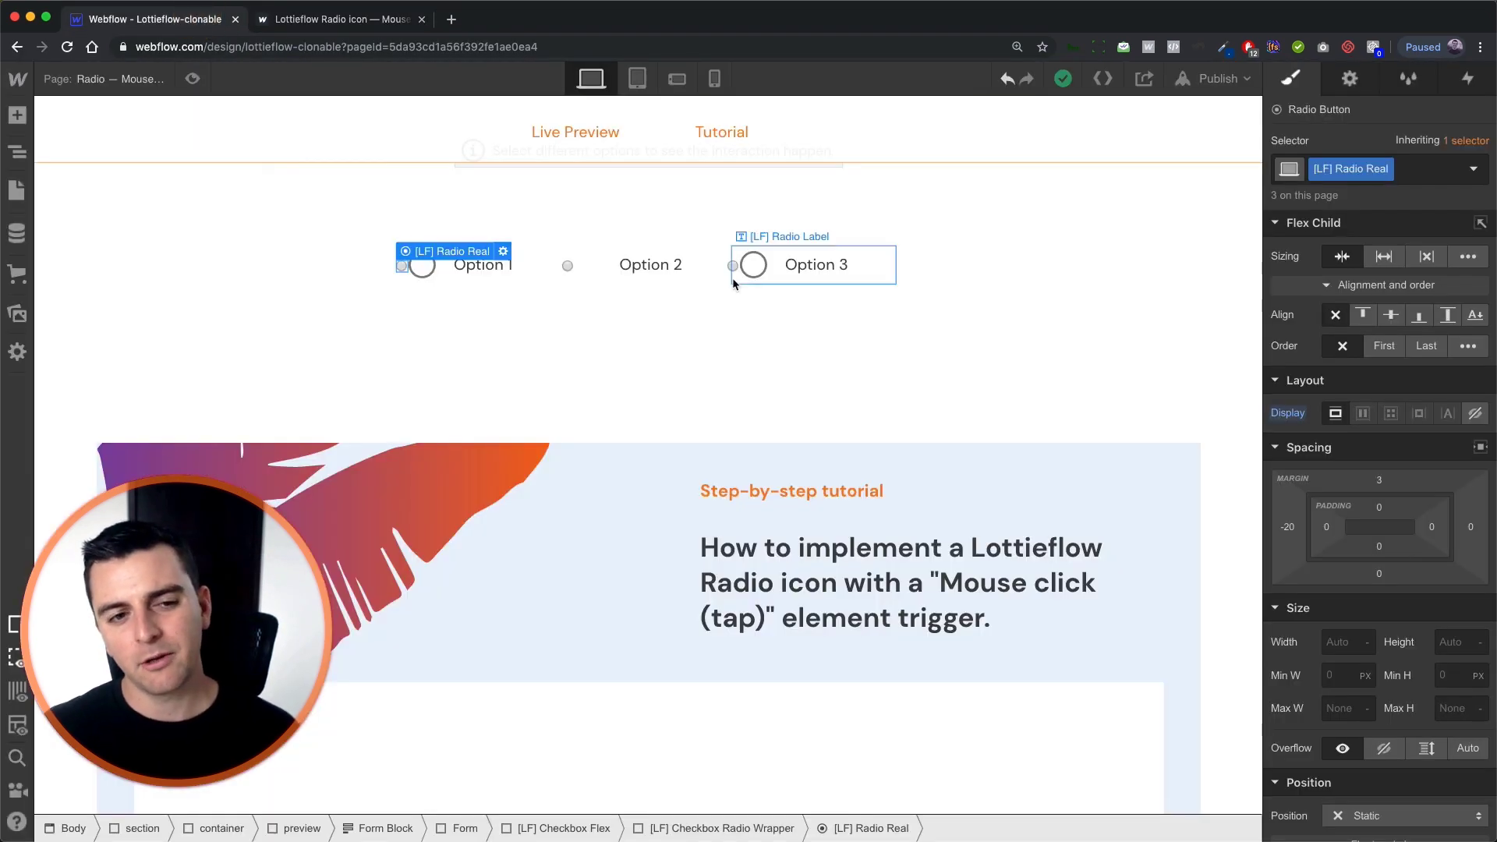
Step: Set the native radio inputs' Display back to None and preview the page
left_click(1474, 413)
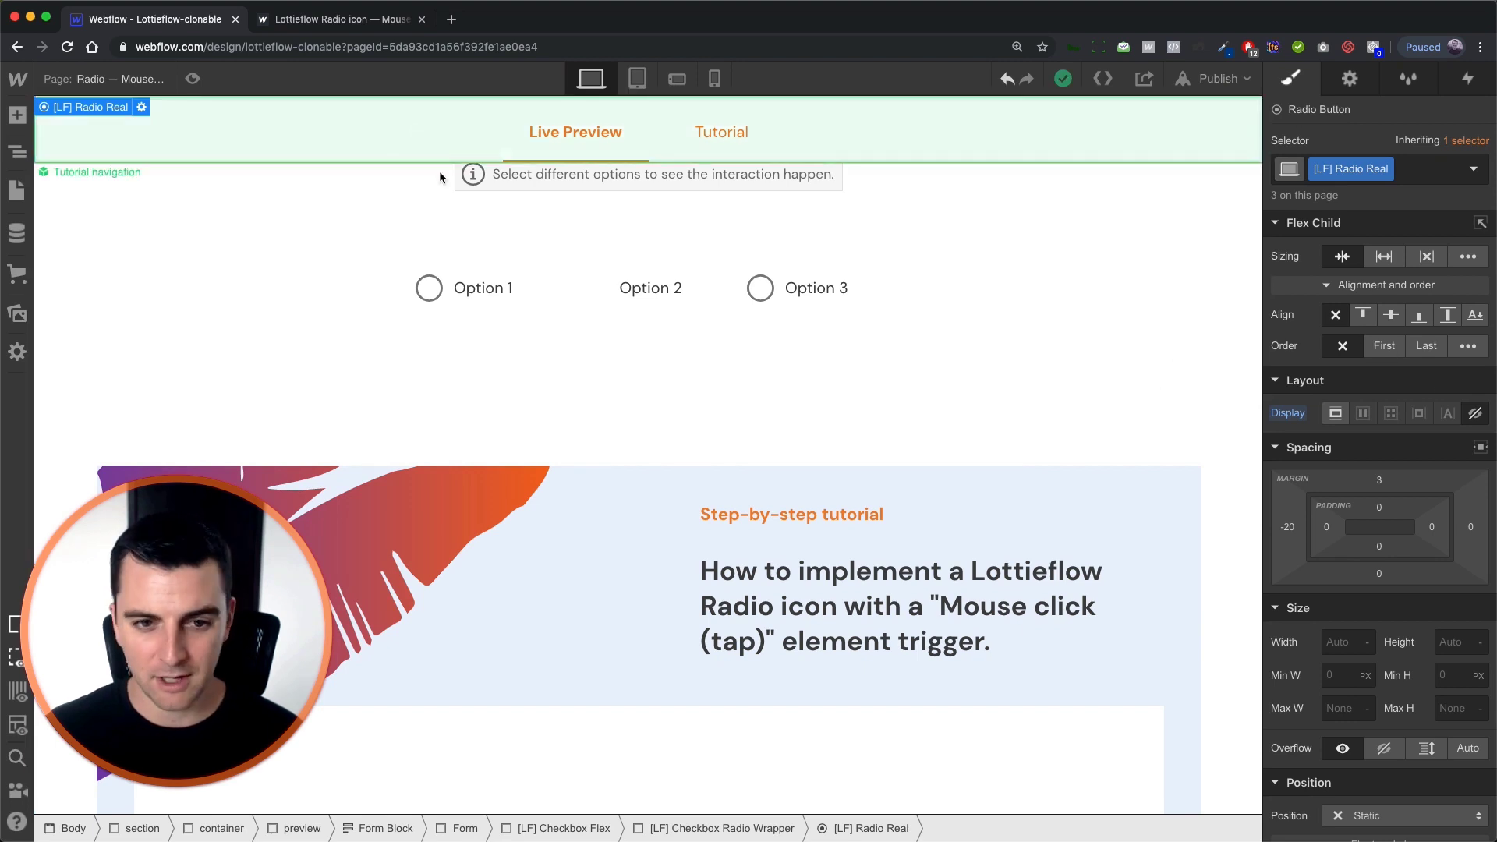
left_click(283, 184)
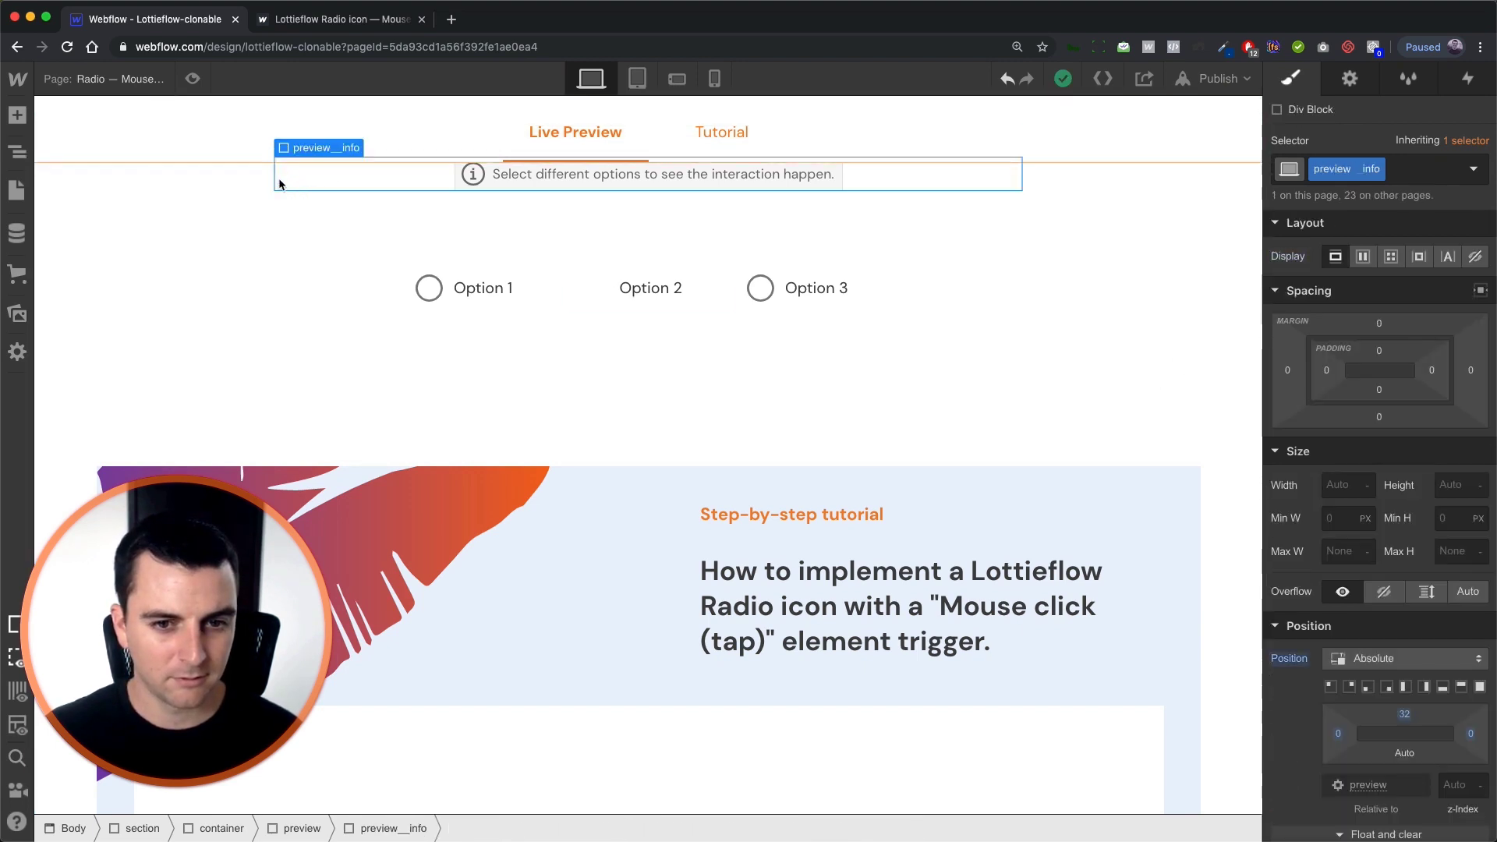
left_click(190, 78)
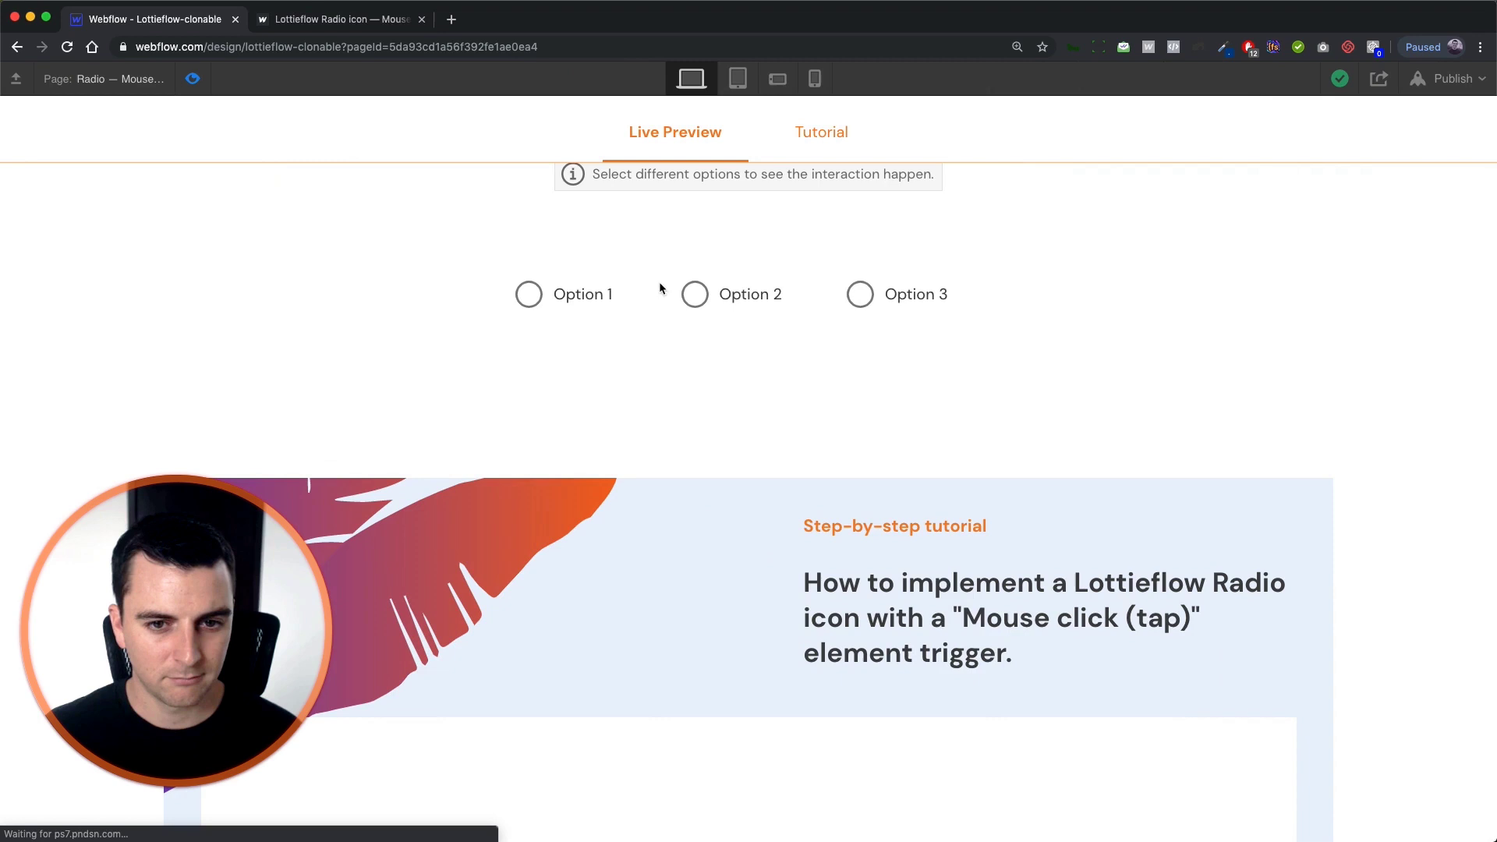
key("super+shift+p")
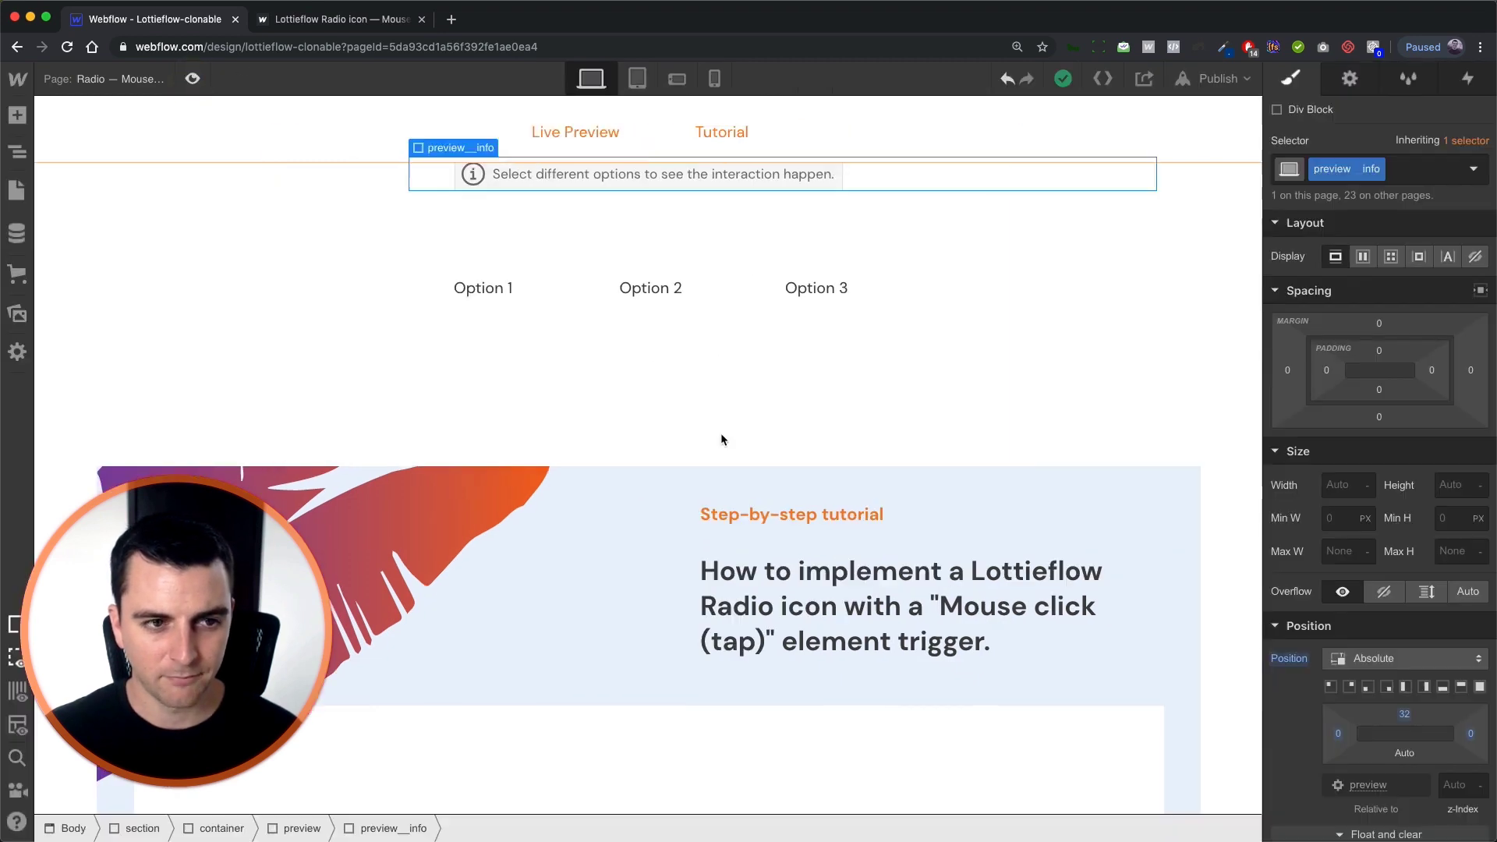
Step: Open Option 2's Radio select different item animation and inspect both Lottie icon actions
left_click(618, 302)
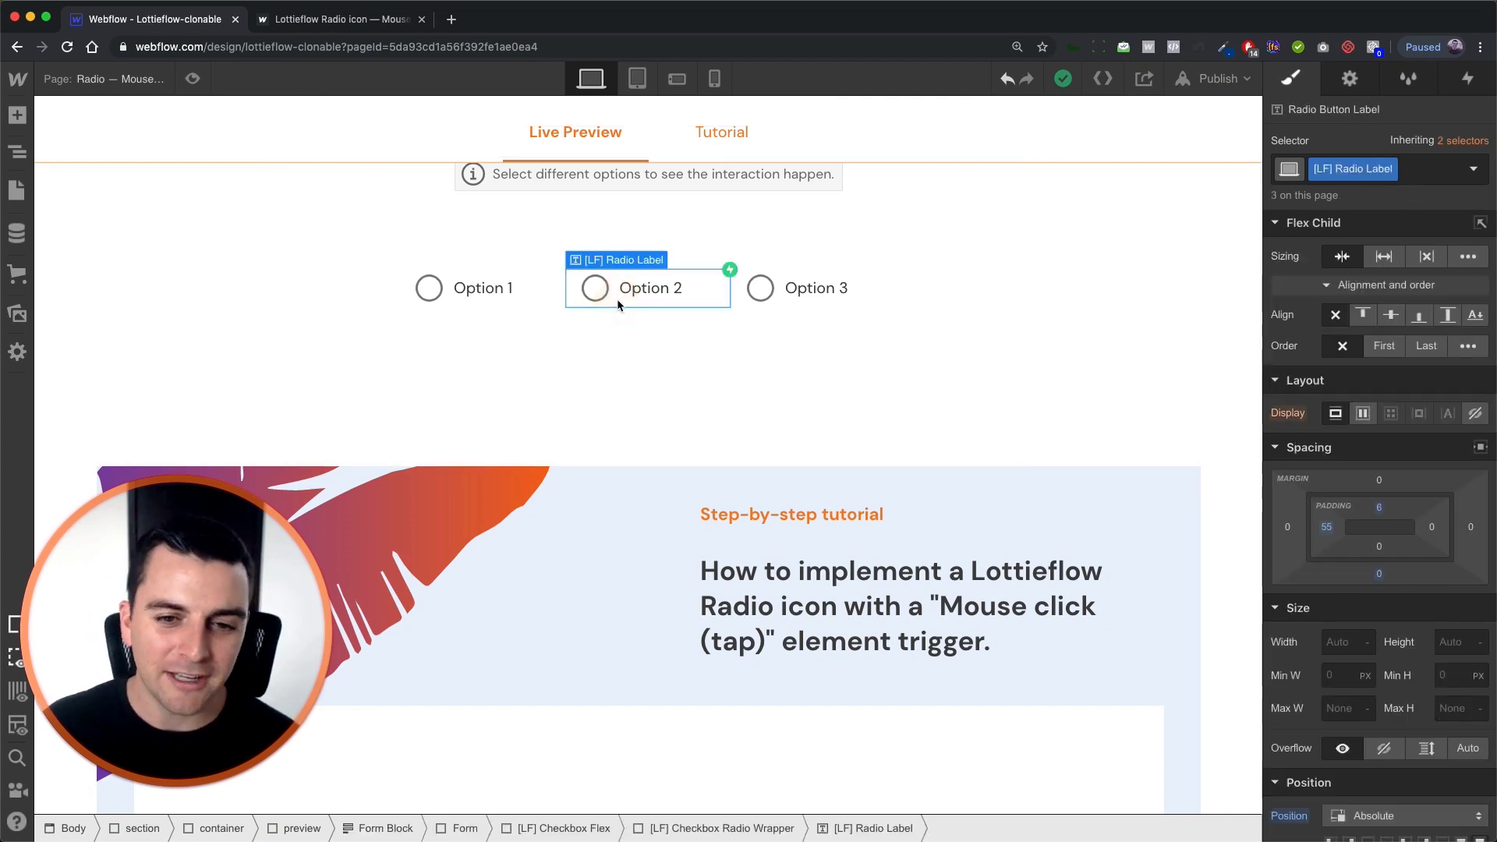
left_click(1468, 83)
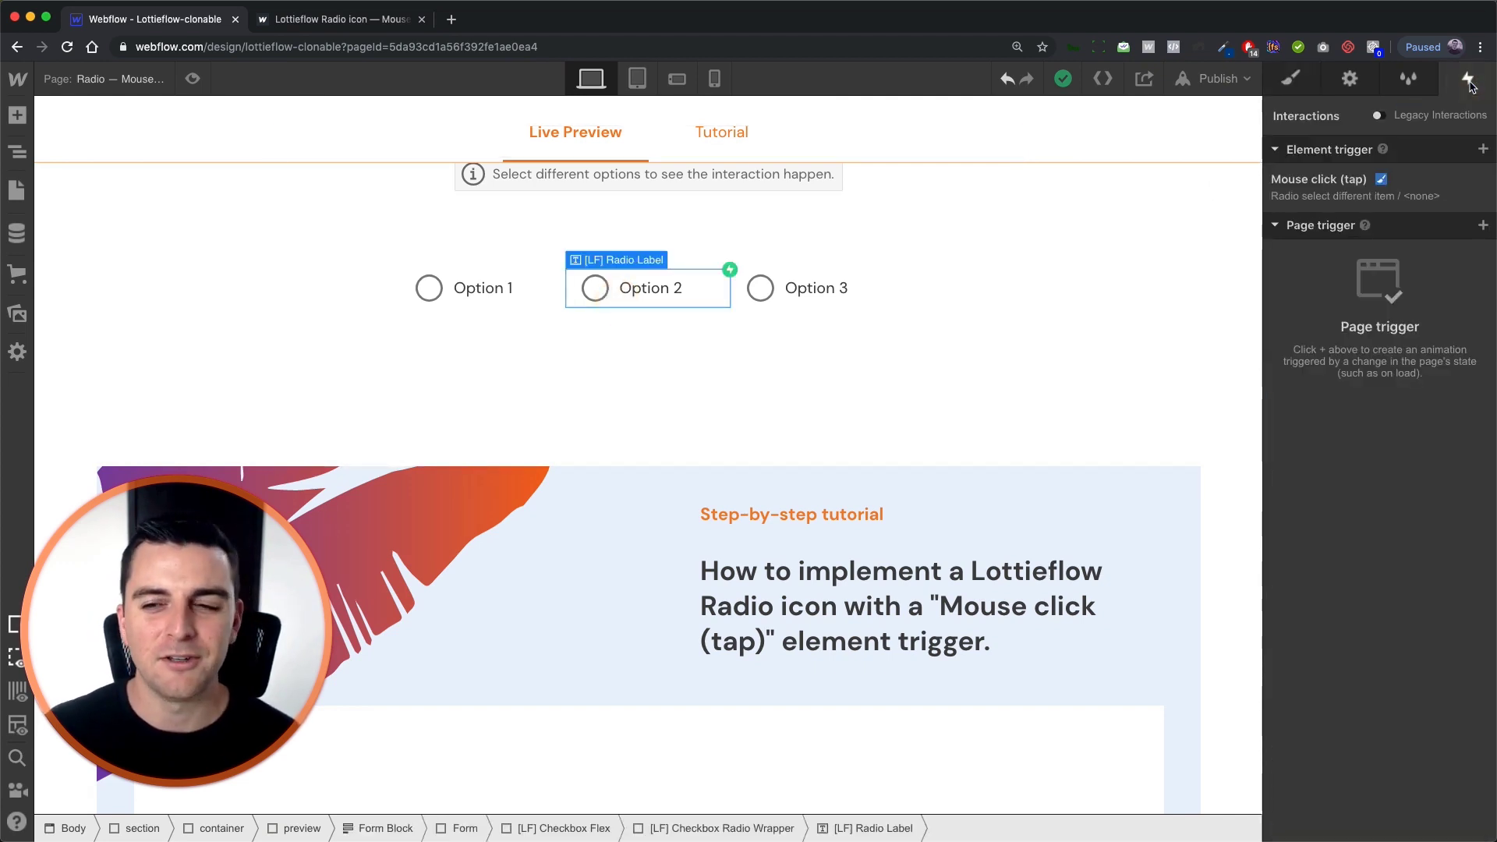
left_click(1318, 179)
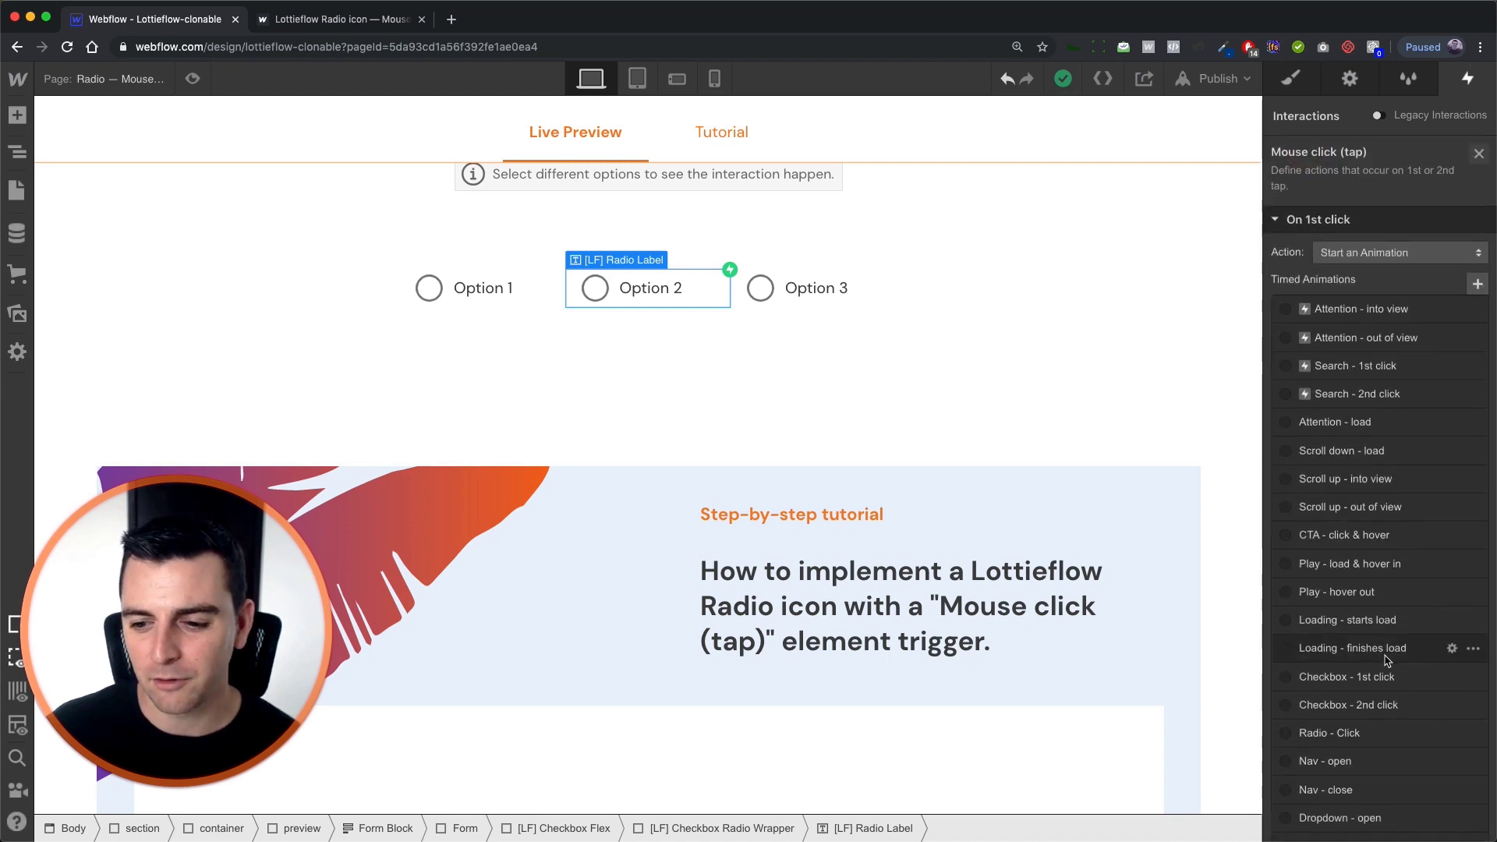
scroll(1387, 660, "down", 7)
left_click(1344, 723)
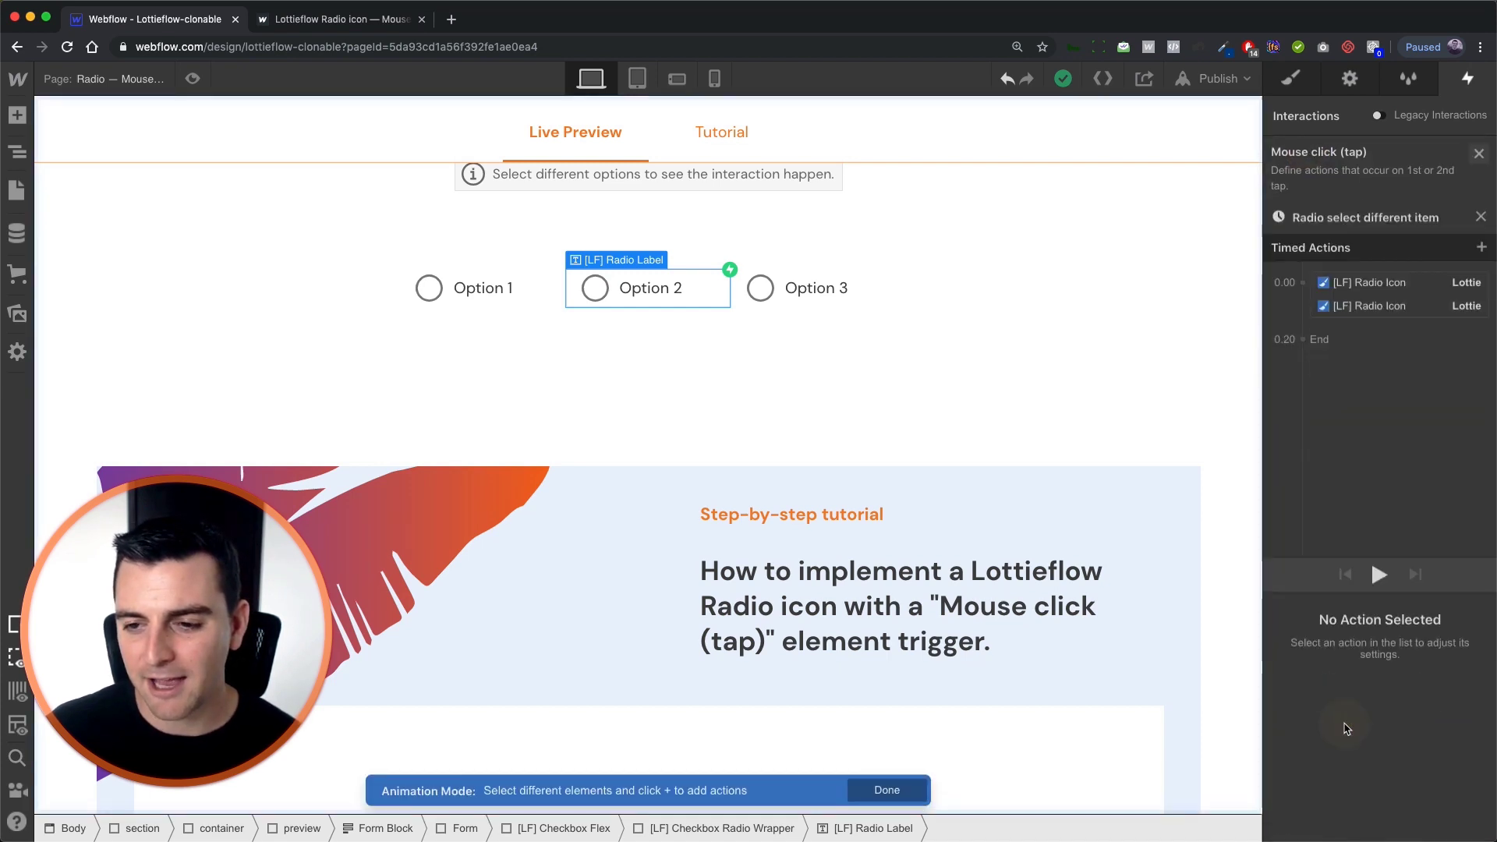
left_click(1394, 220)
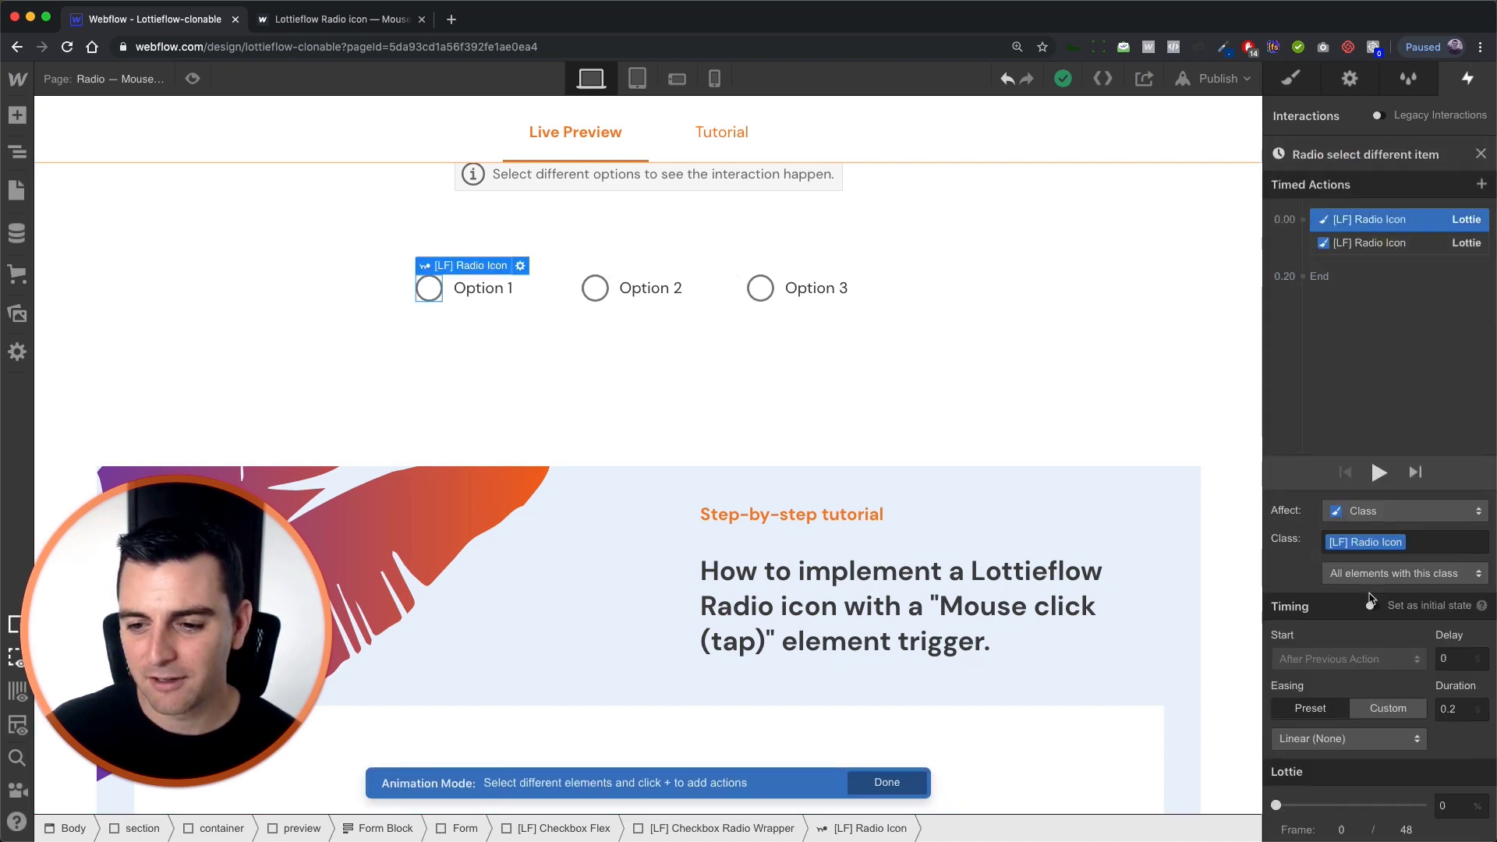
left_click(1447, 246)
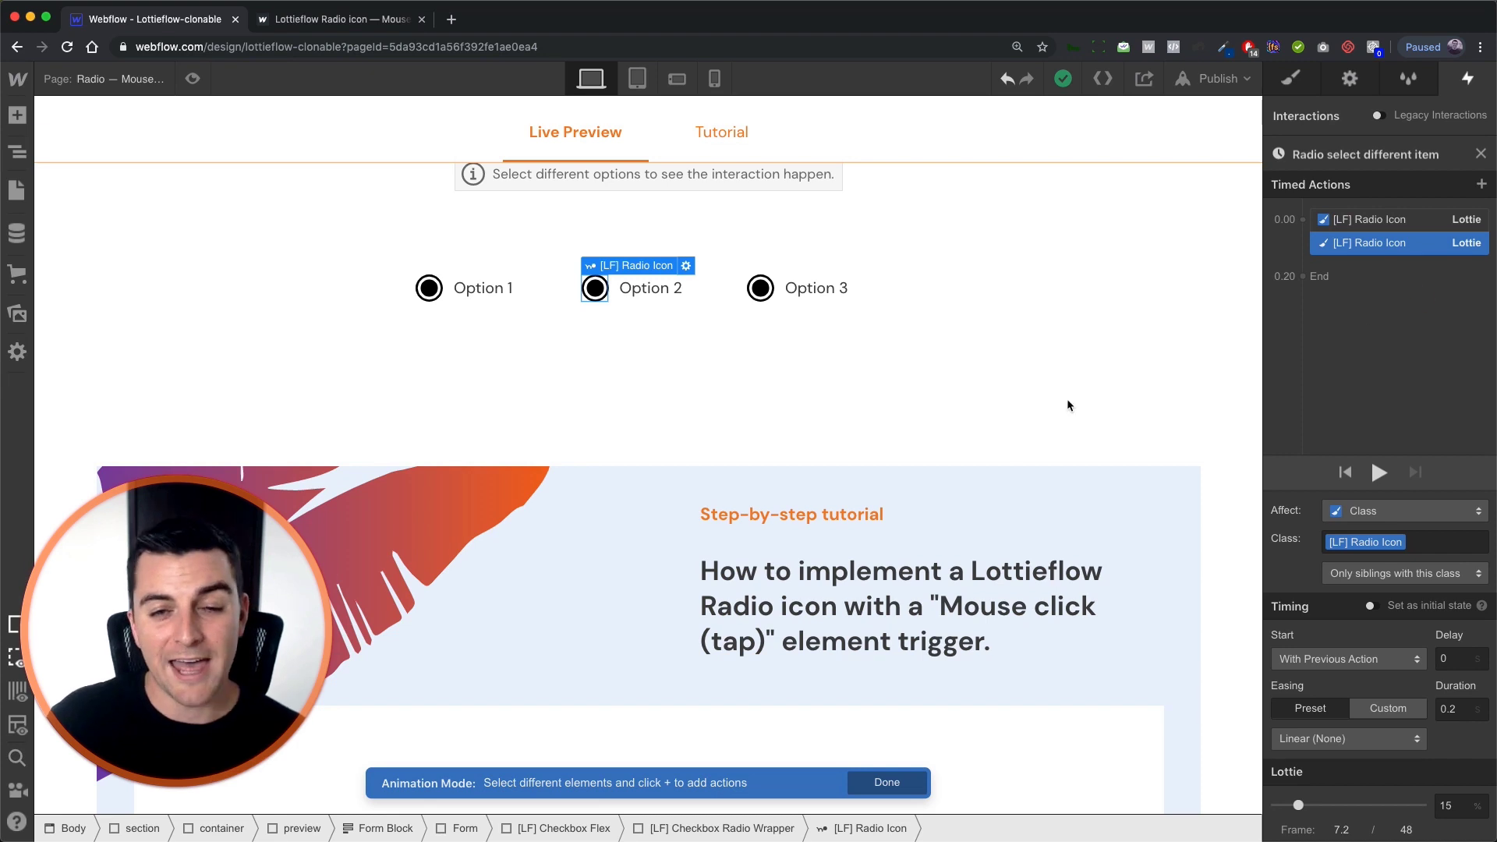
left_click(969, 471)
scroll(969, 472, "up", 5)
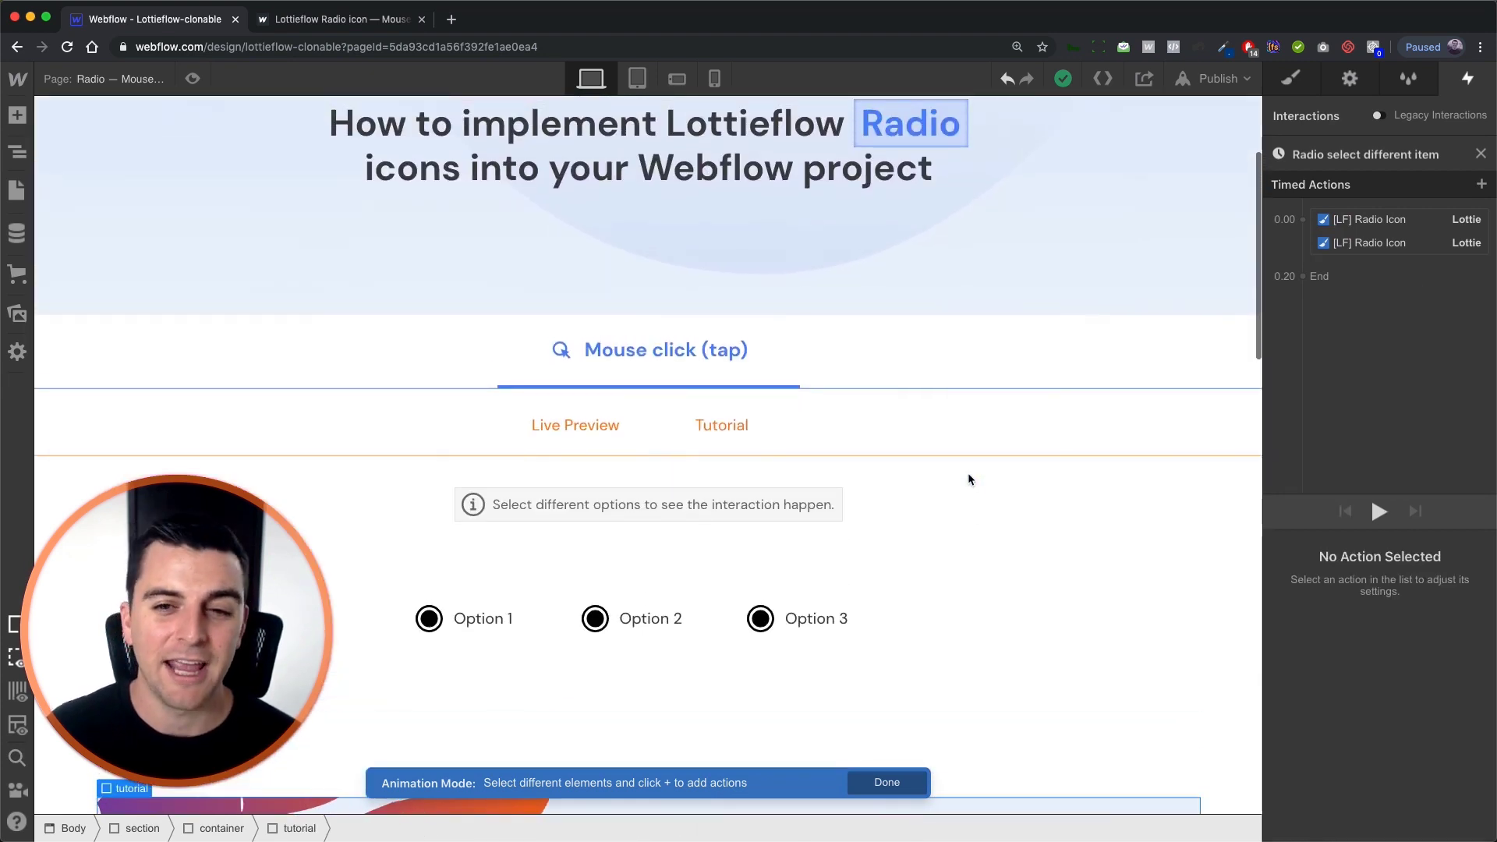